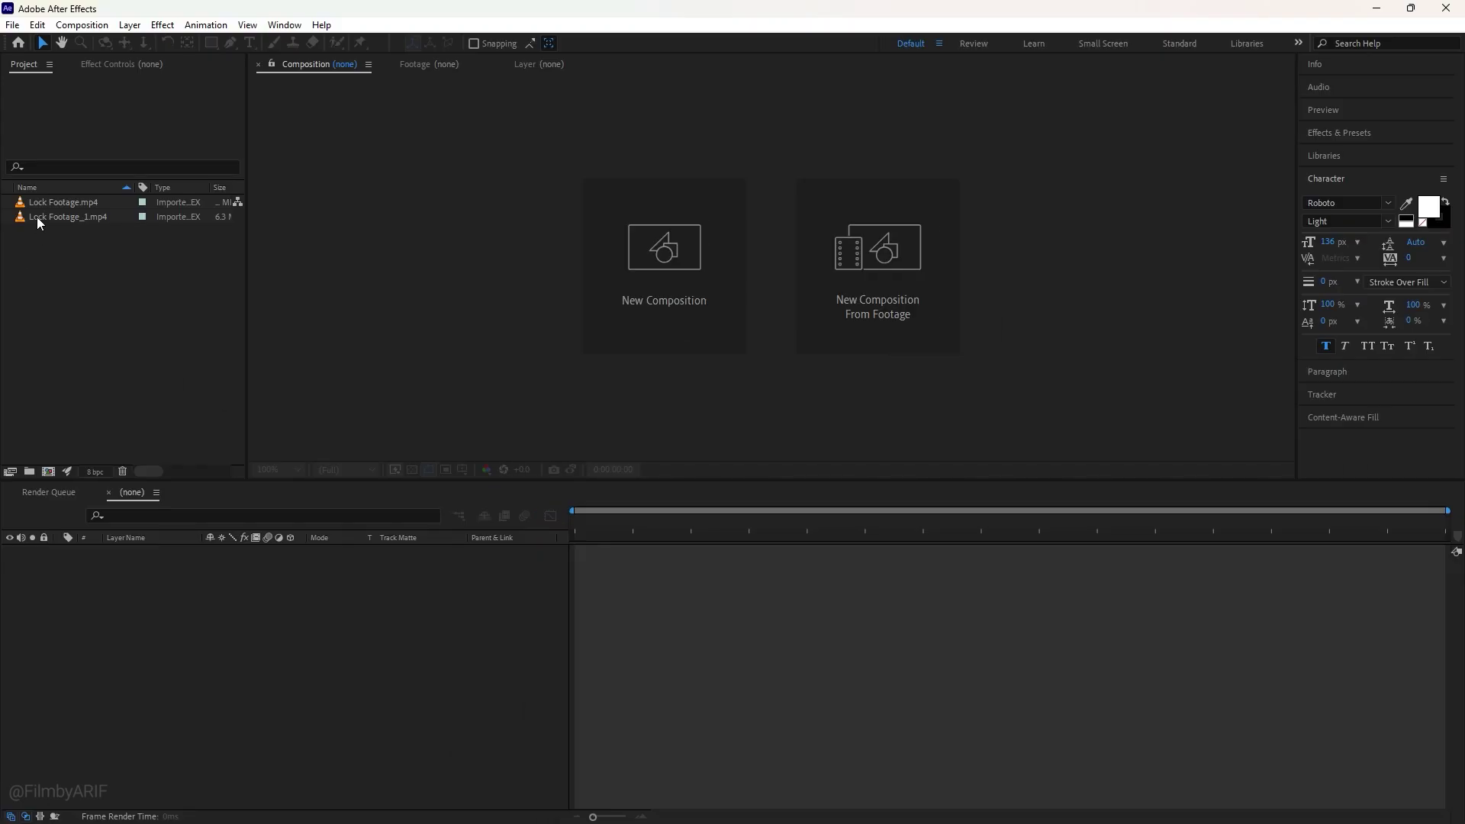
- Create a composition from the Lock Footage_1.mp4 padlock clip
click(36, 216)
key(Return)
drag(40, 226, 43, 469)
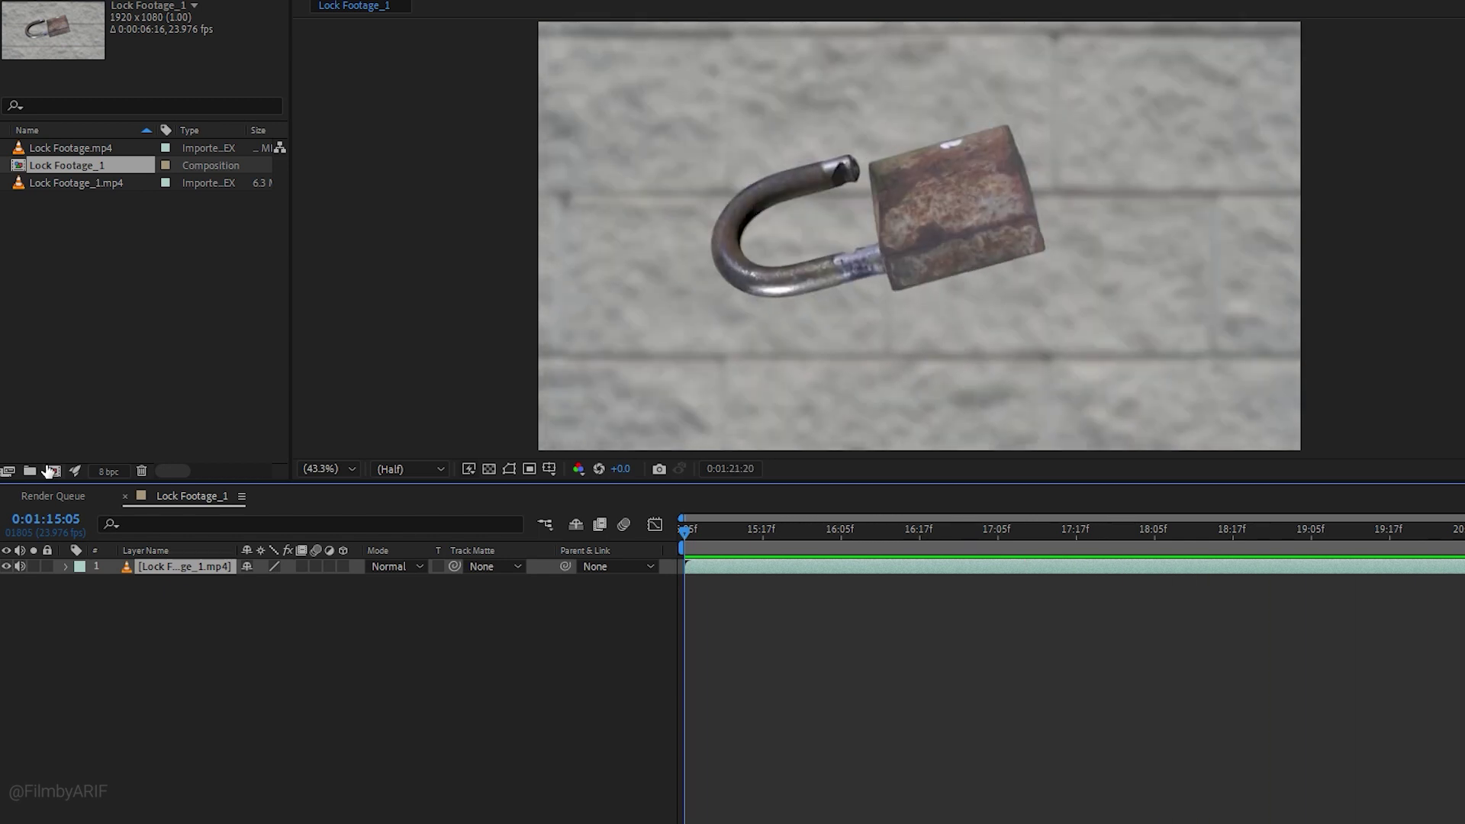
- At 0:01:20:09, add a text layer reading 'Benn TK' just below the padlock
drag(1070, 532, 1357, 545)
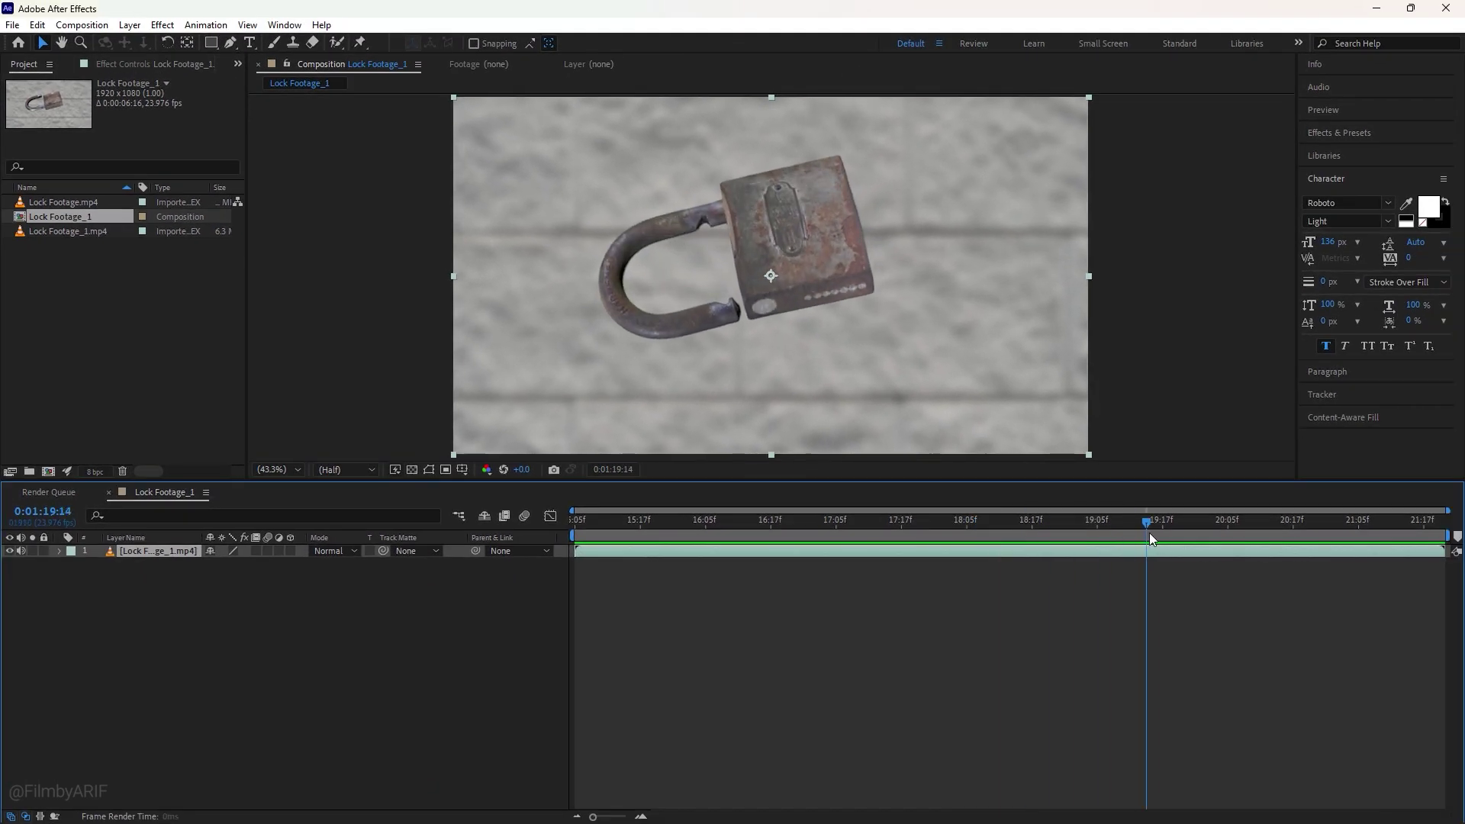
drag(1149, 533, 1249, 529)
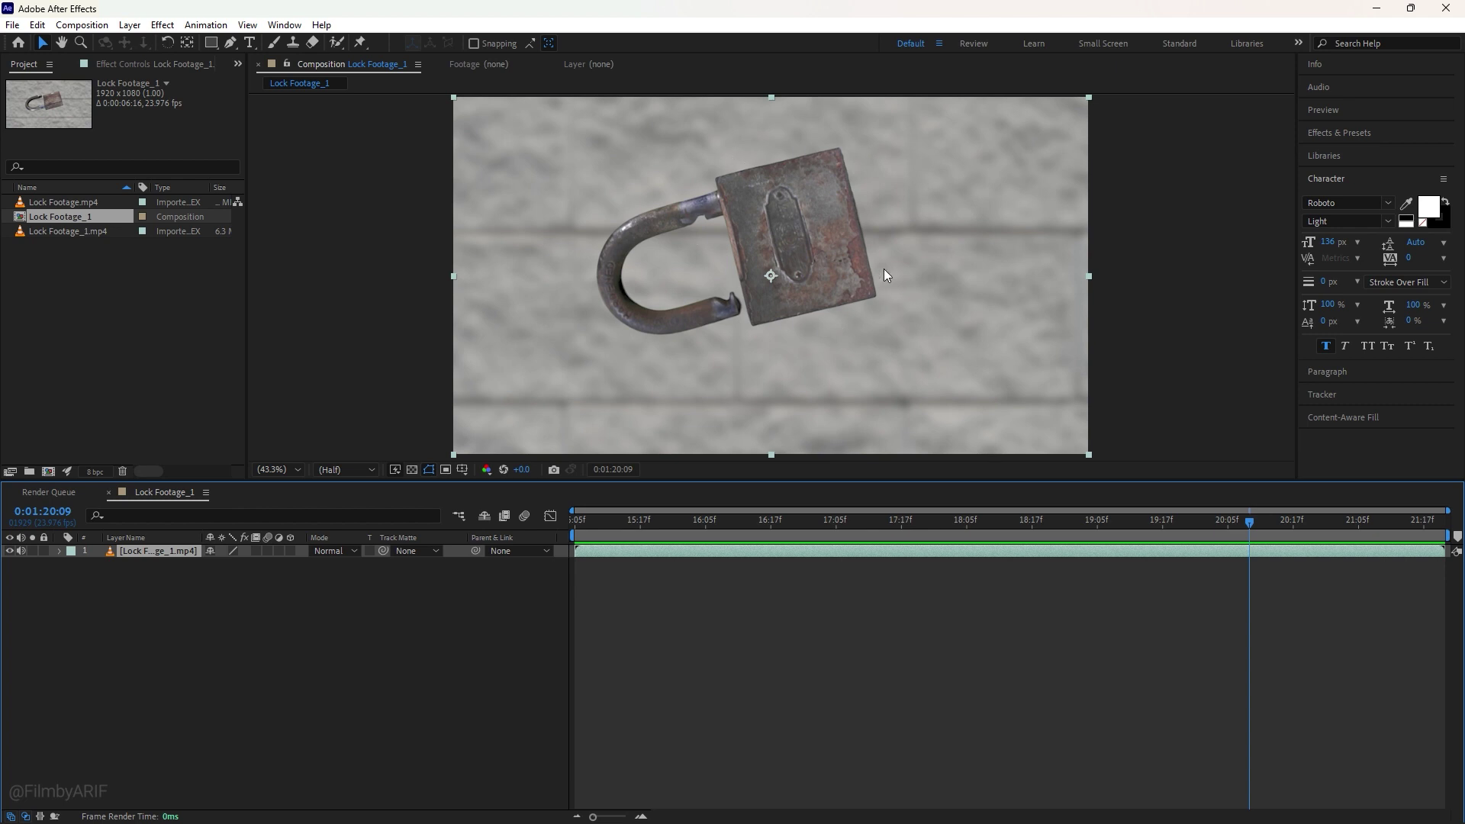
click(251, 44)
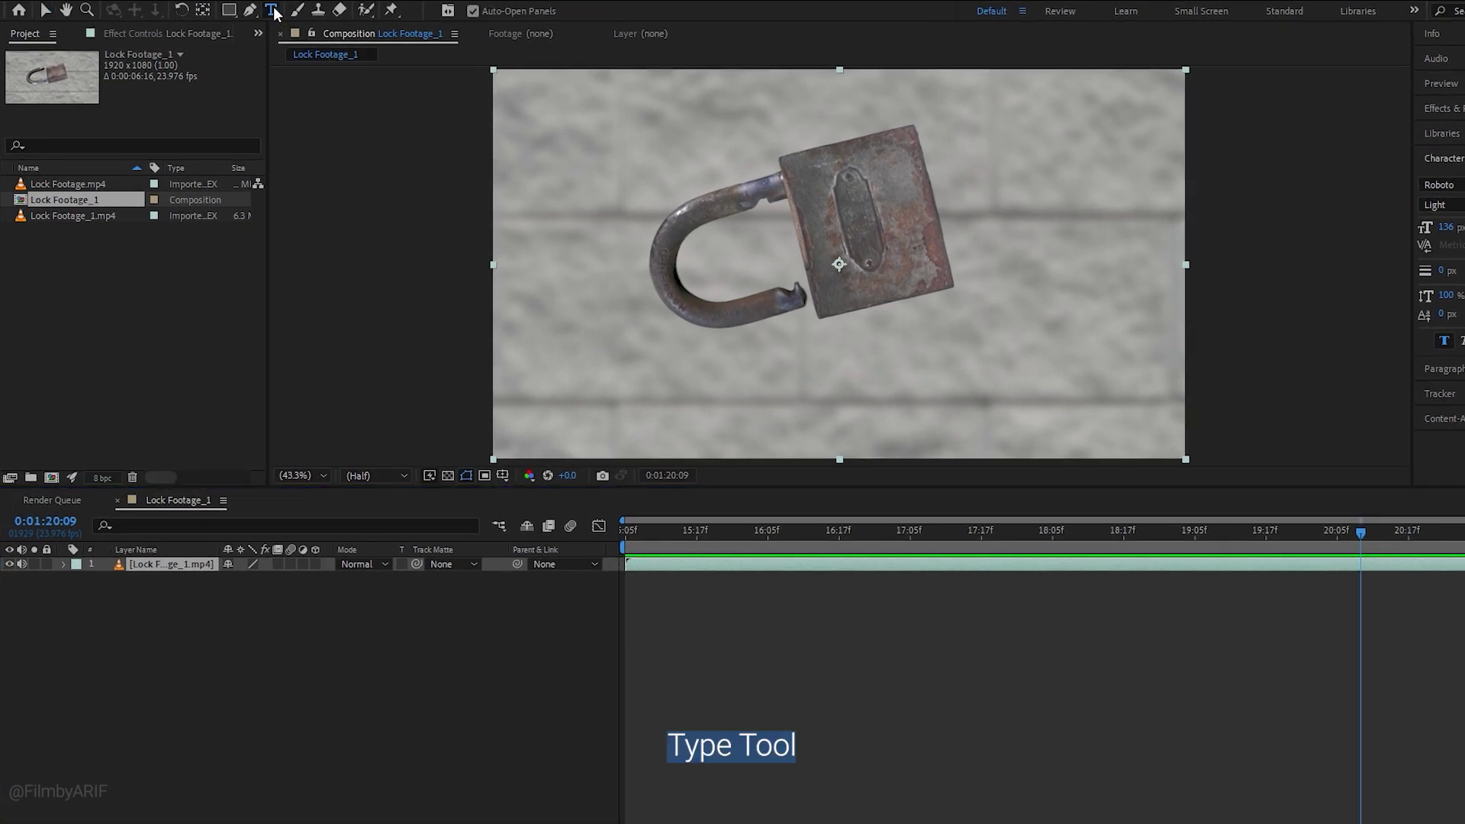
click(847, 339)
text(Benn TK)
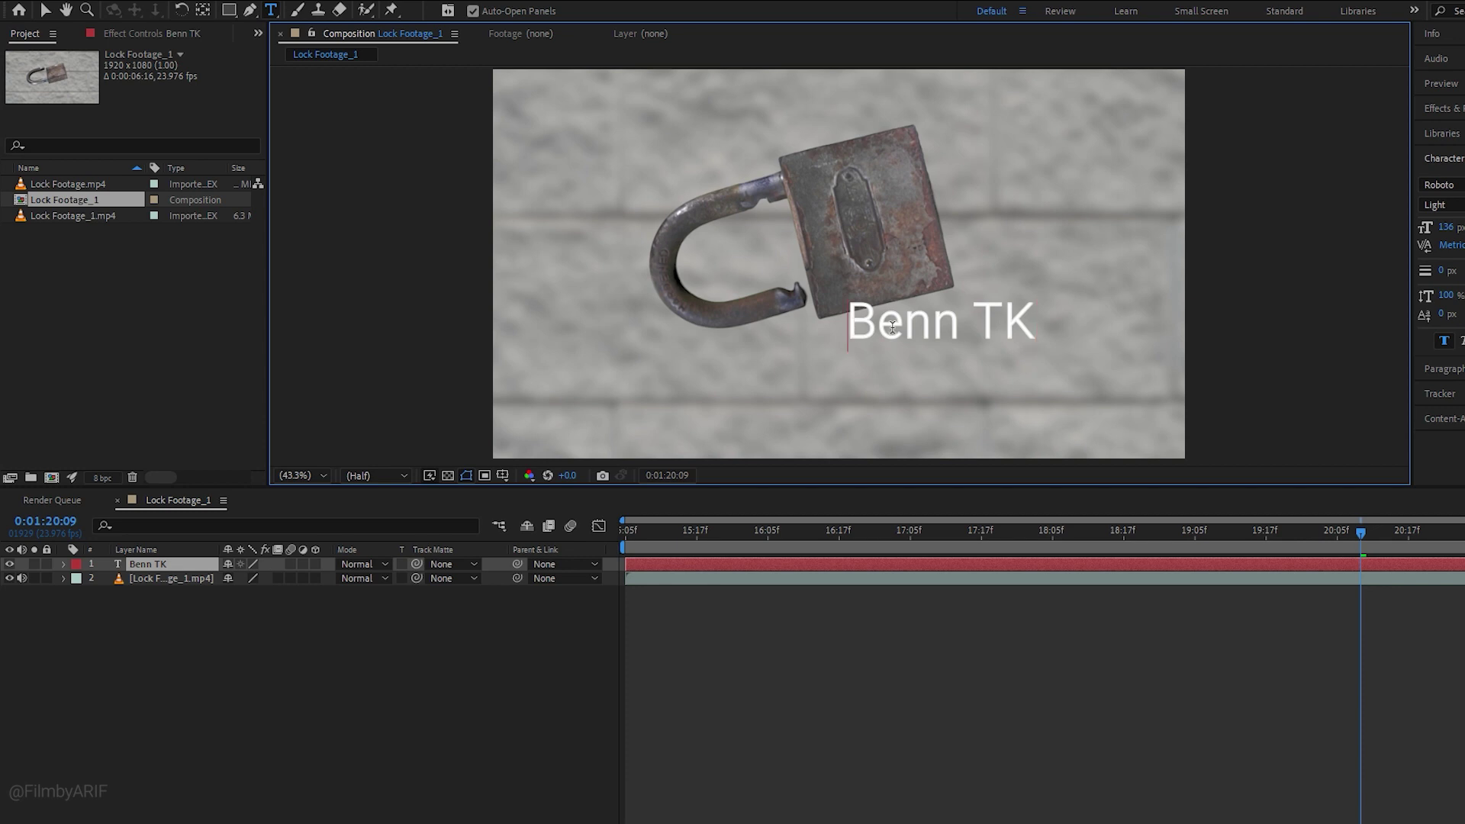
- Set the Benn TK text's font style to Roboto Light
drag(892, 328, 1041, 331)
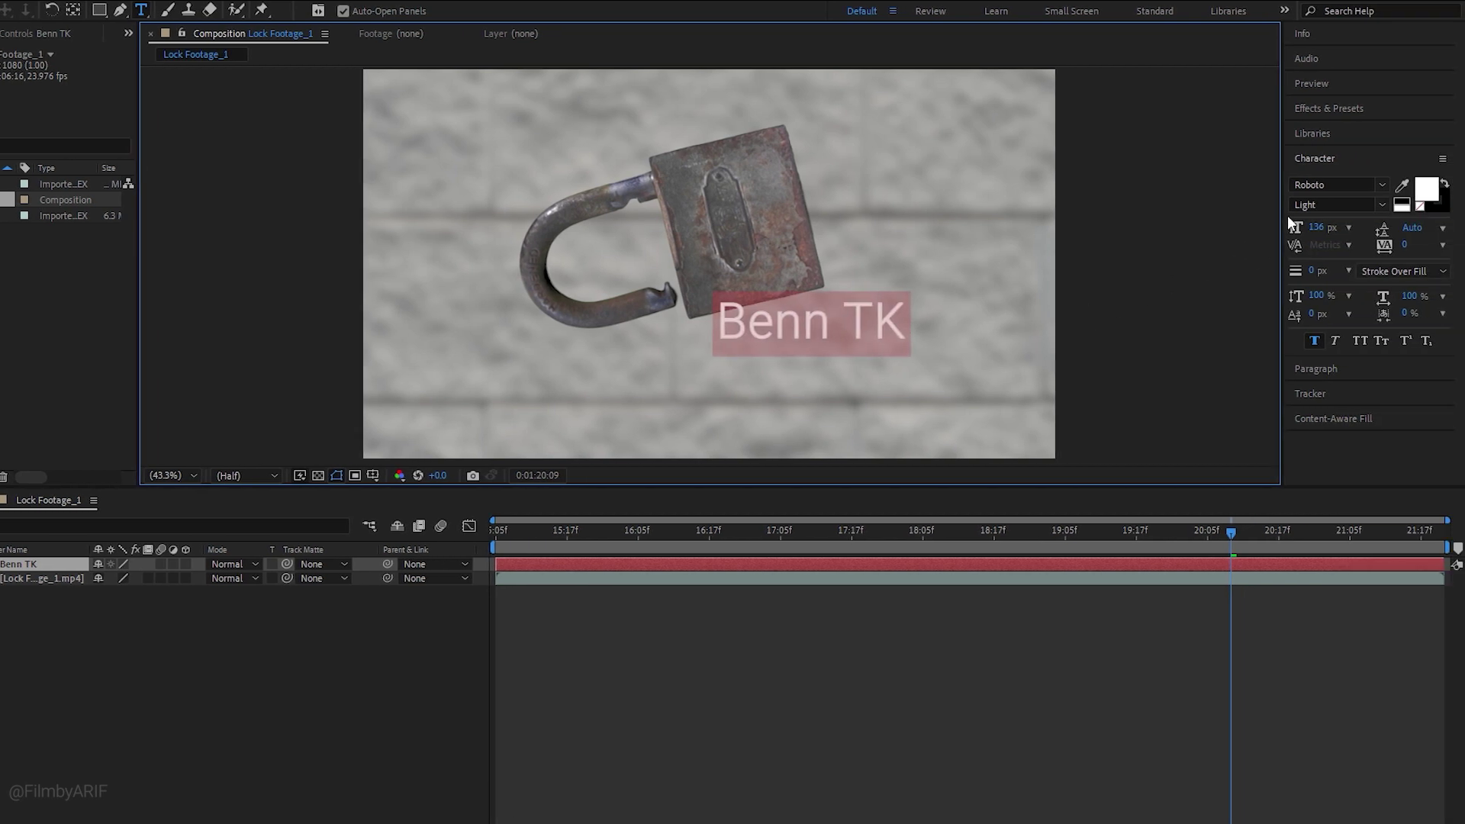
click(1382, 206)
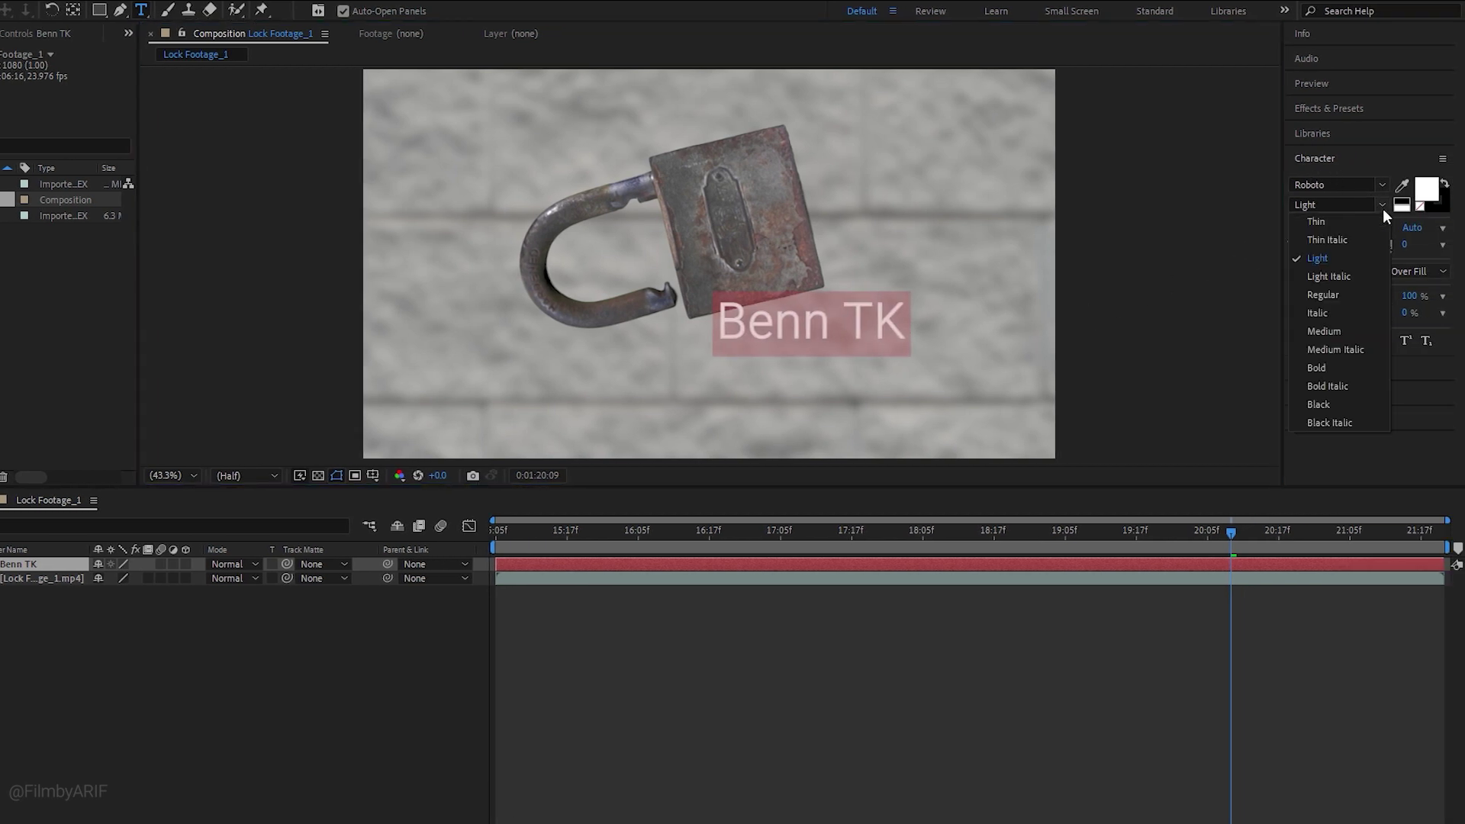
click(1348, 276)
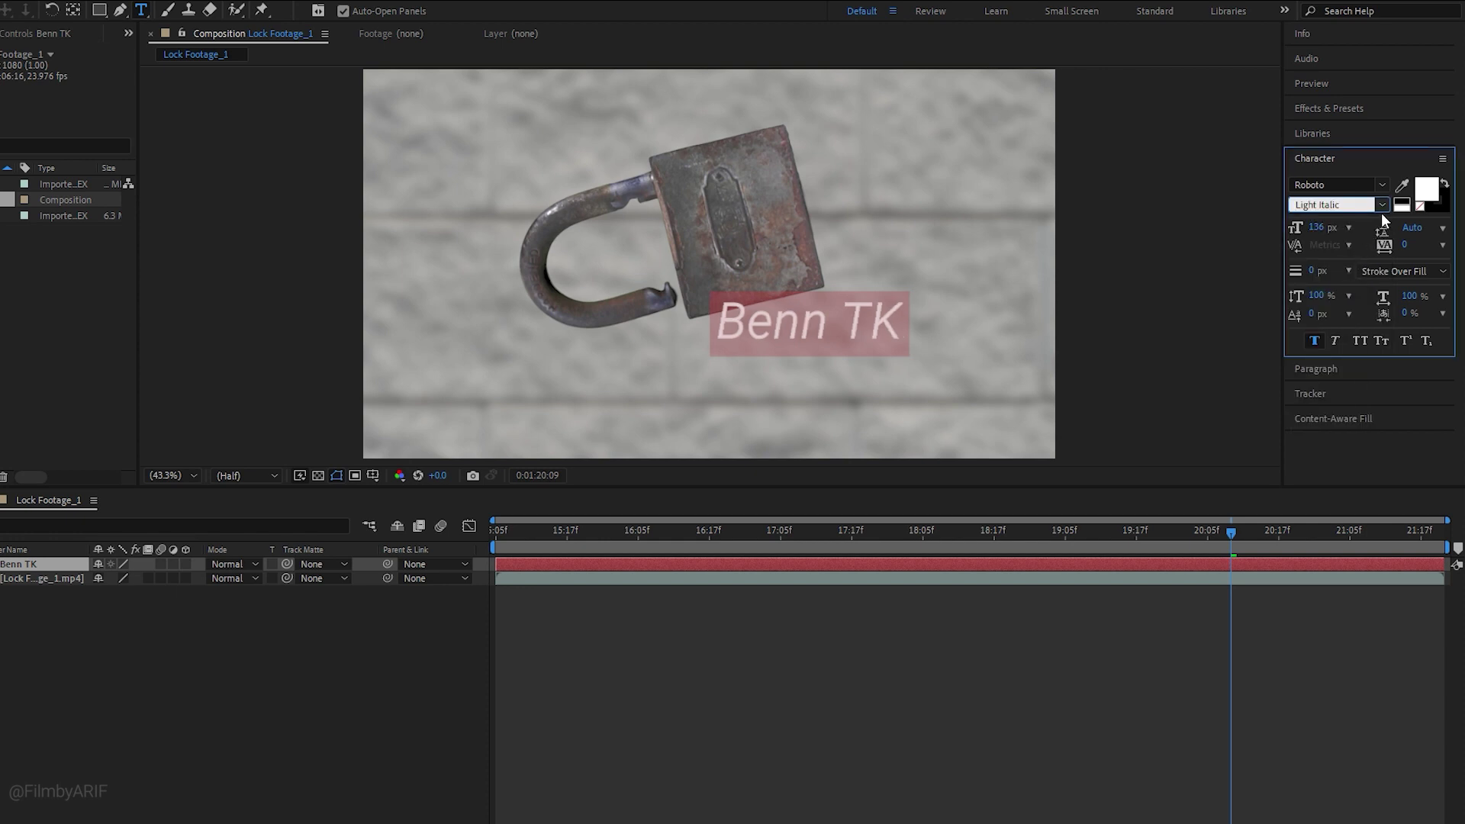
click(1384, 205)
click(1327, 254)
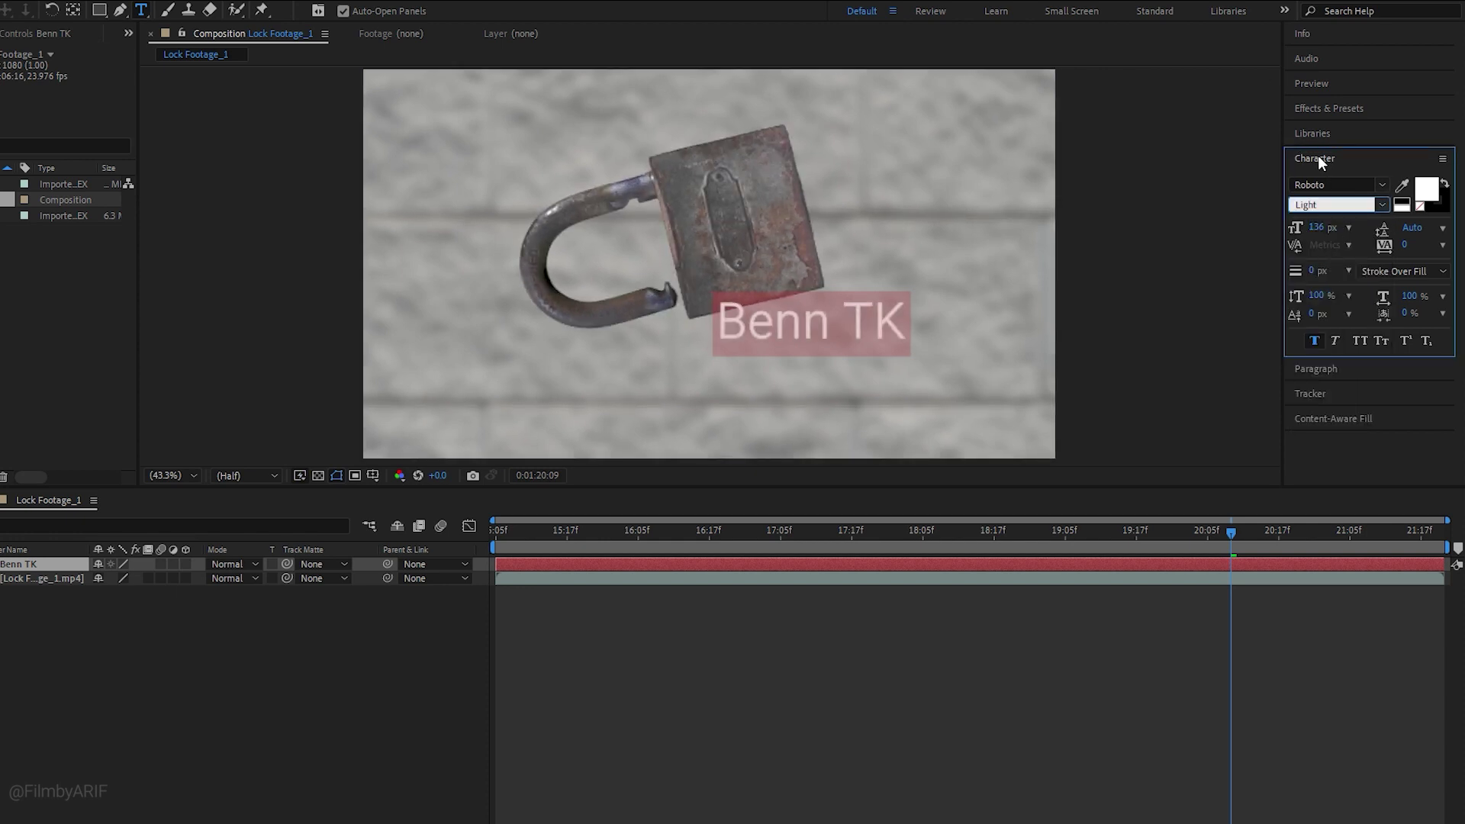
click(183, 12)
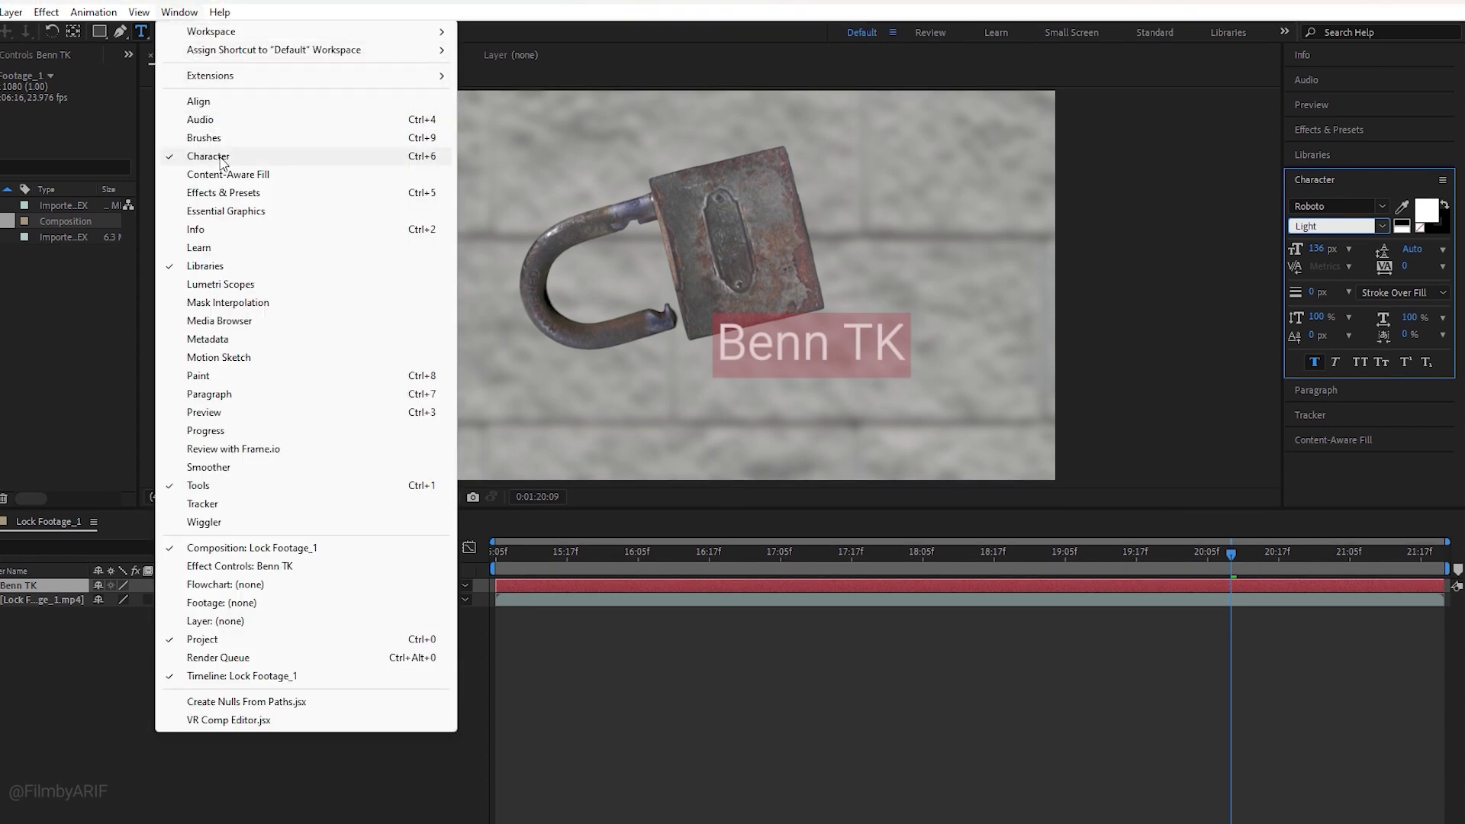
- Reposition the text's anchor point and squeeze Benn TK narrower to 56.5, 73.0% scale
click(89, 310)
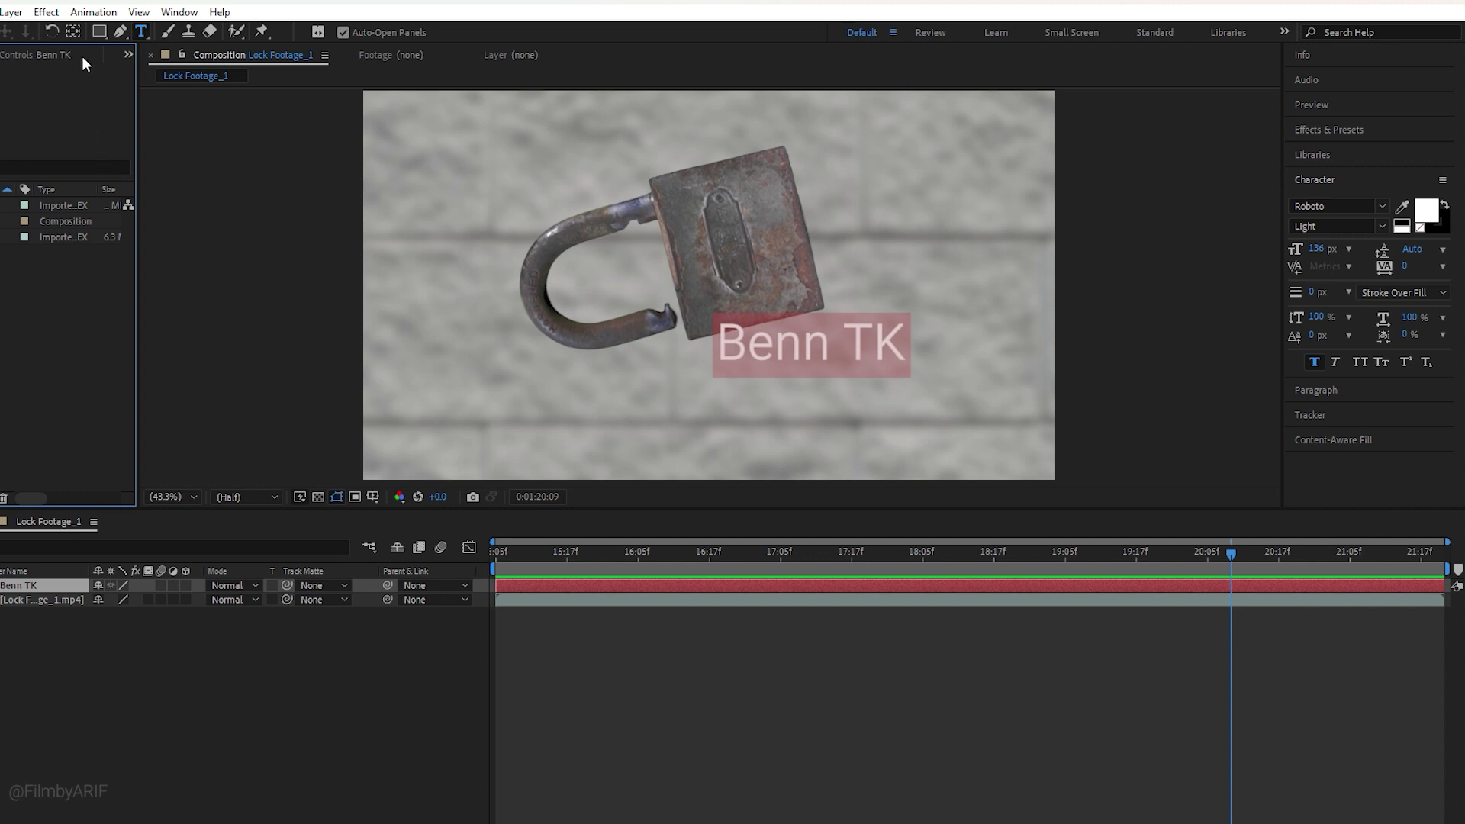
click(71, 31)
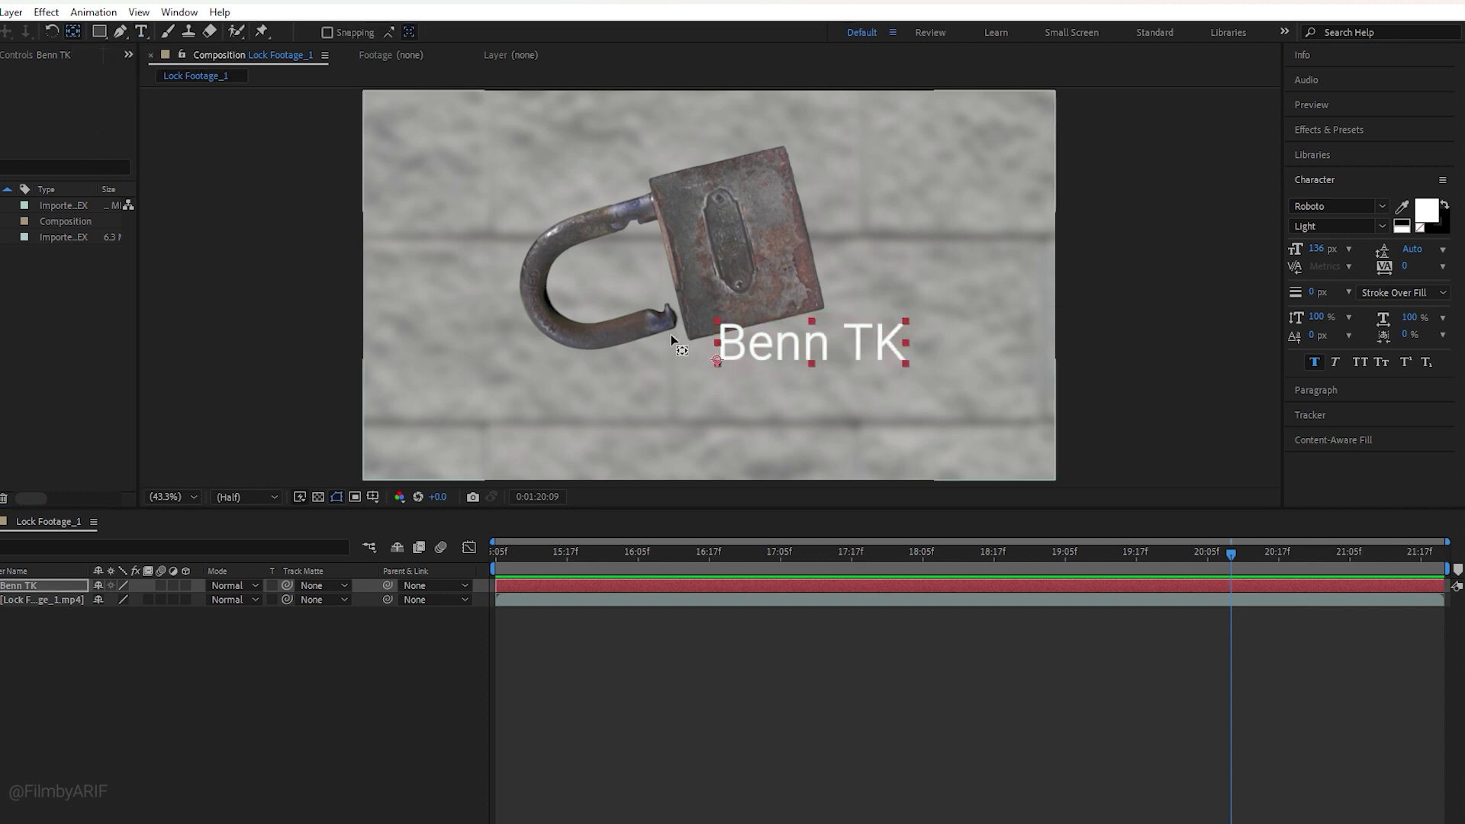
click(721, 357)
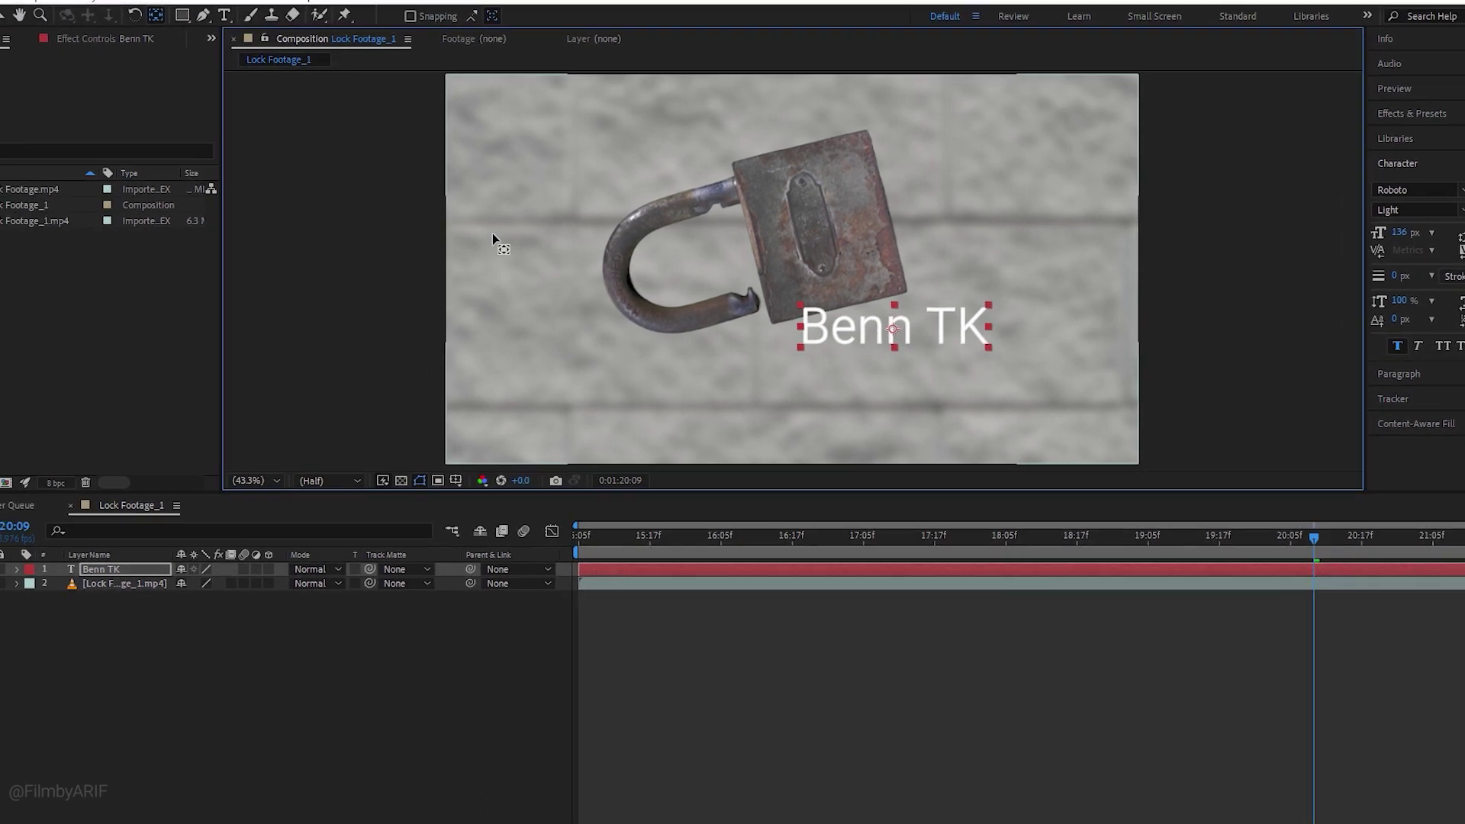
click(41, 9)
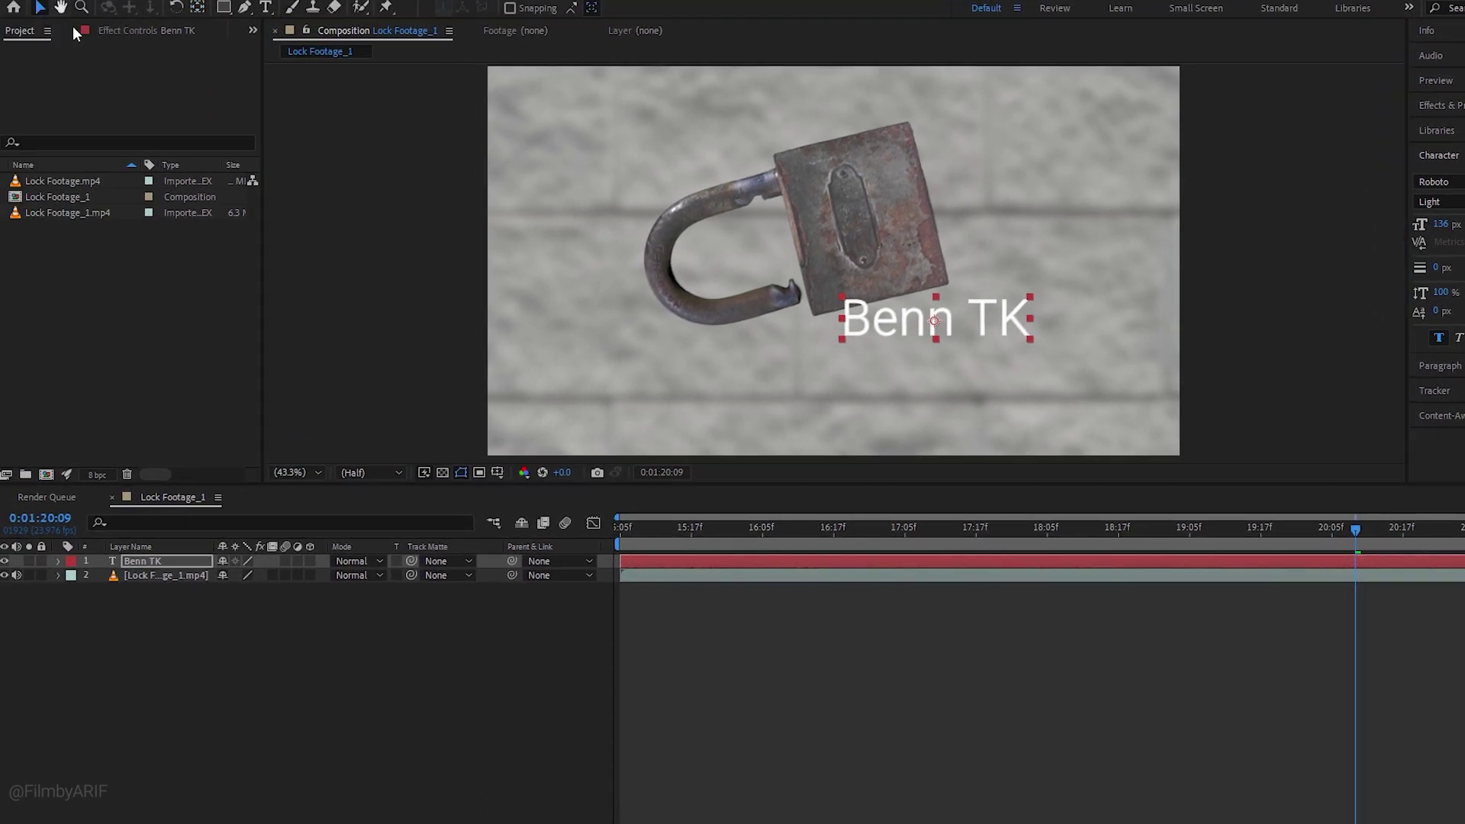
drag(1028, 317, 921, 314)
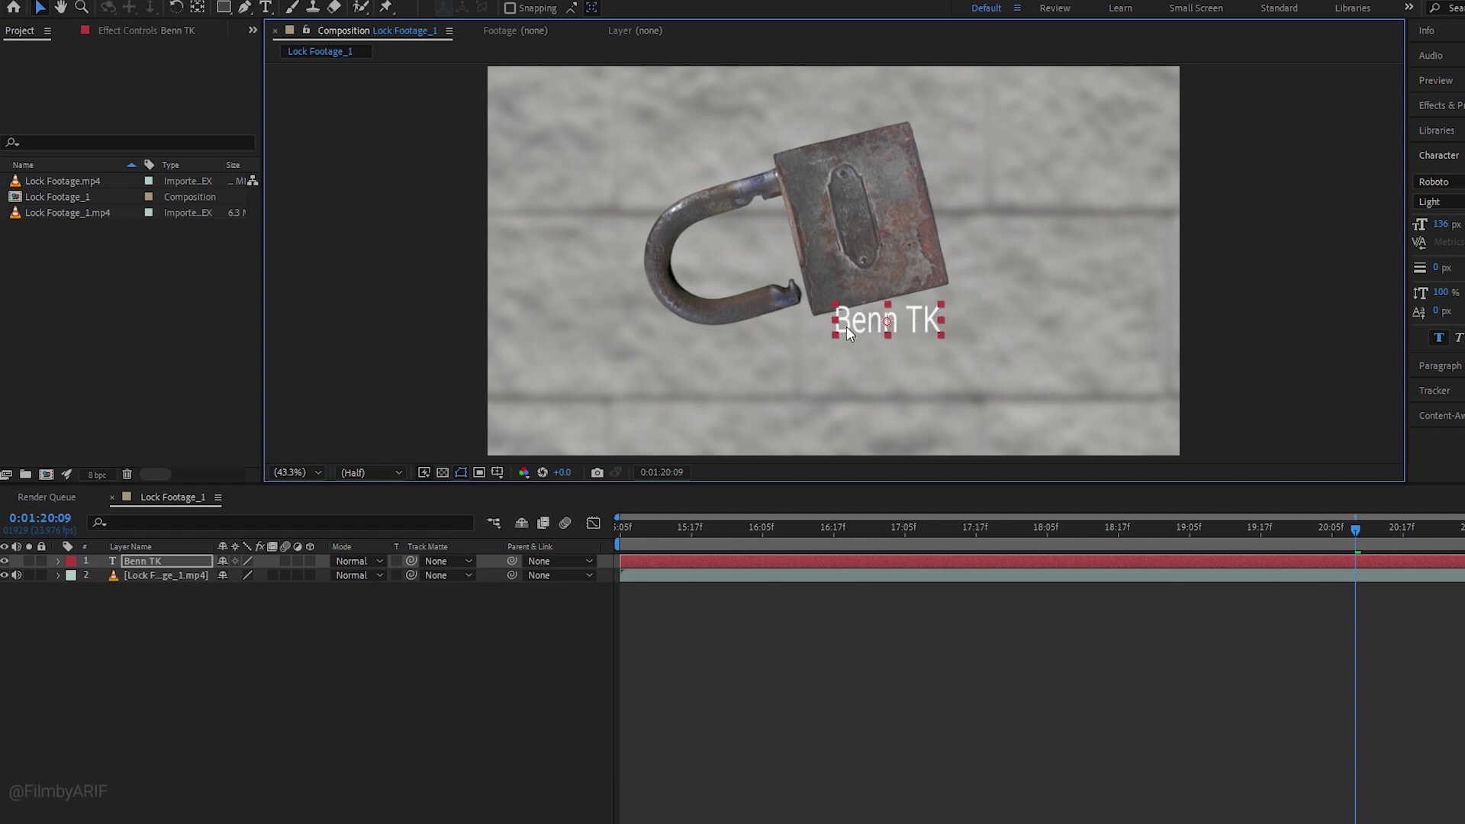
- Rotate the Benn TK text to −13° to match the padlock's tilt
click(60, 560)
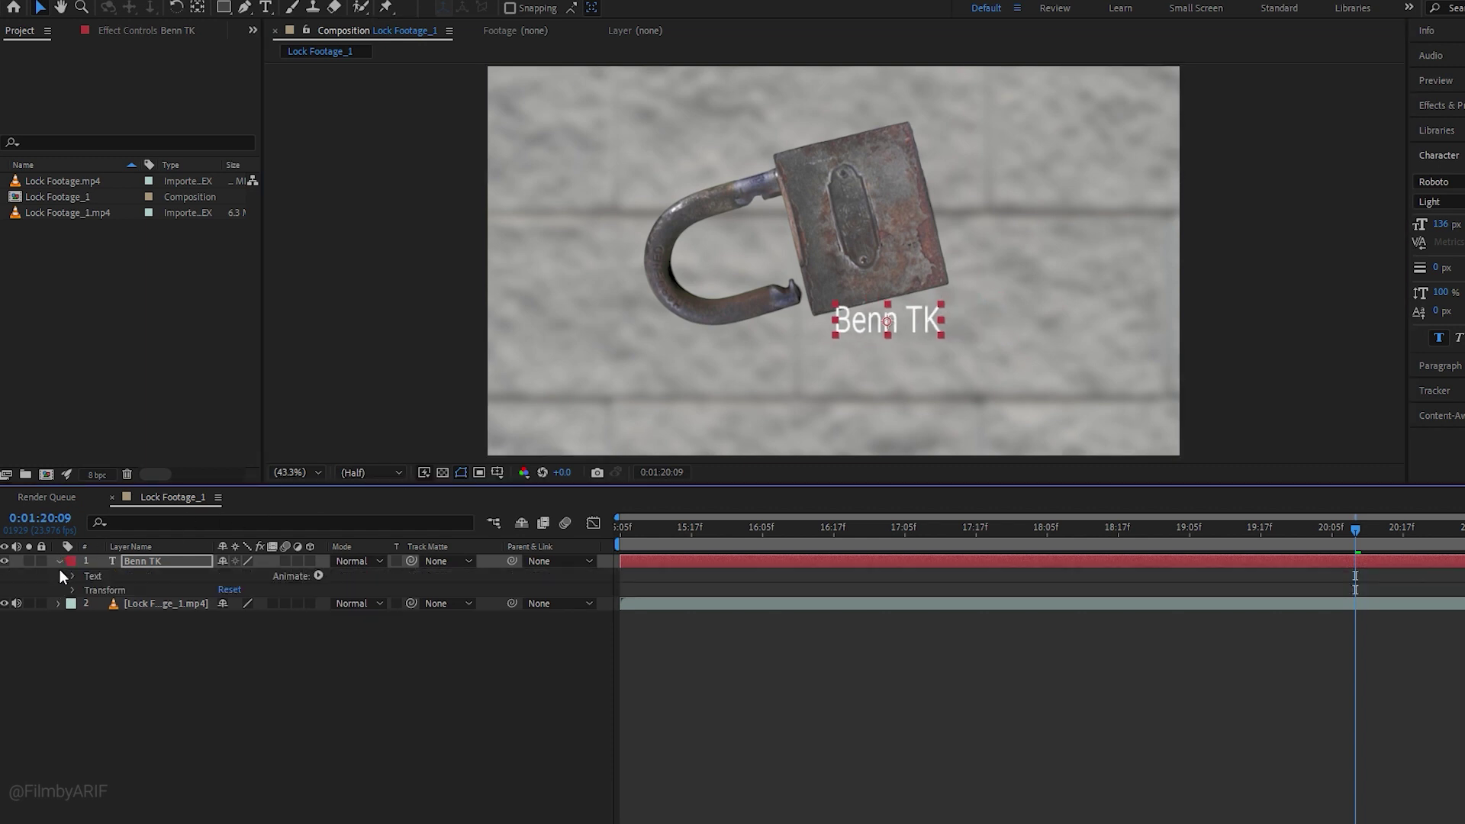
click(72, 590)
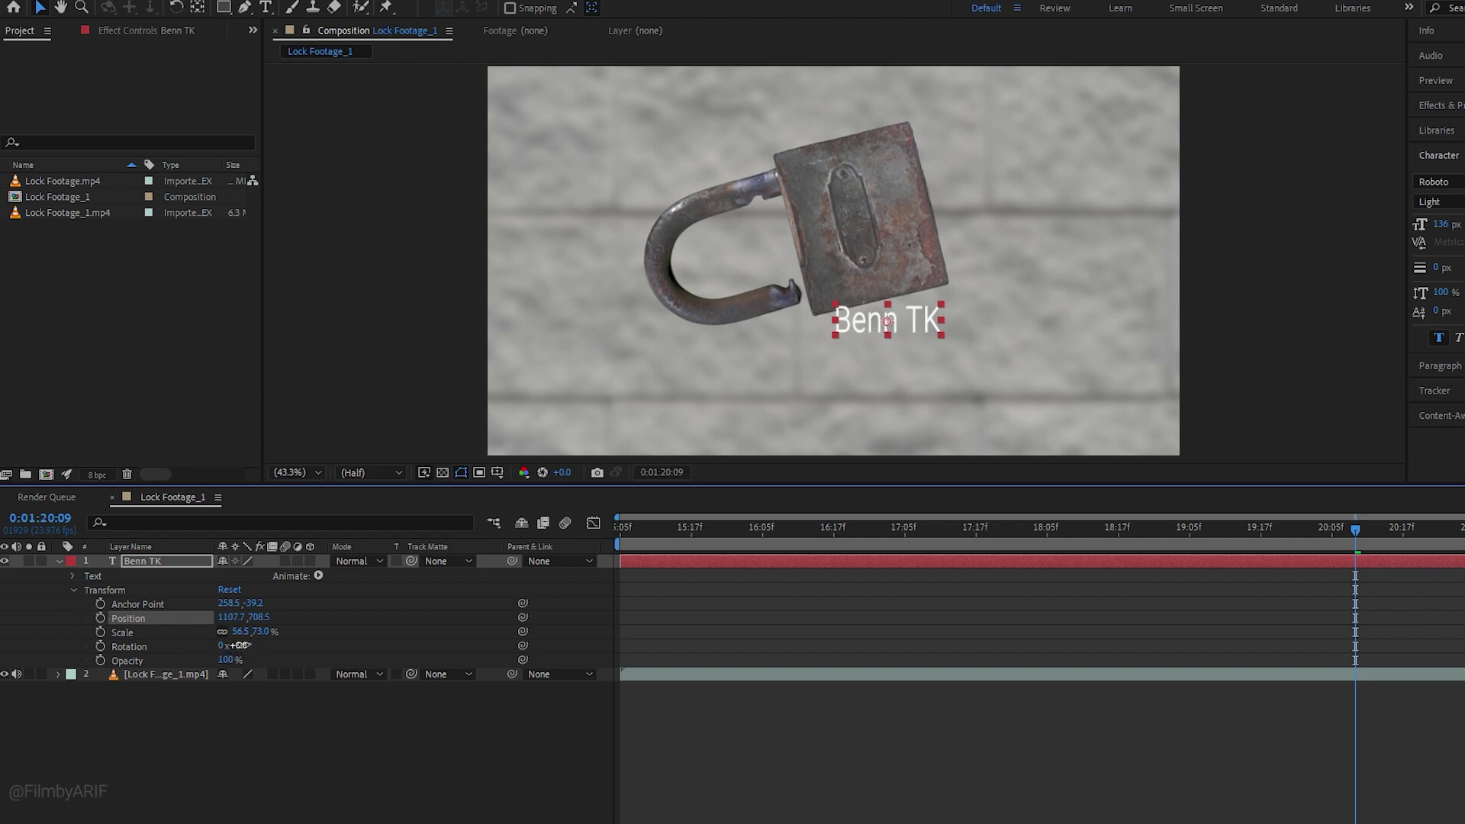
drag(240, 646, 229, 645)
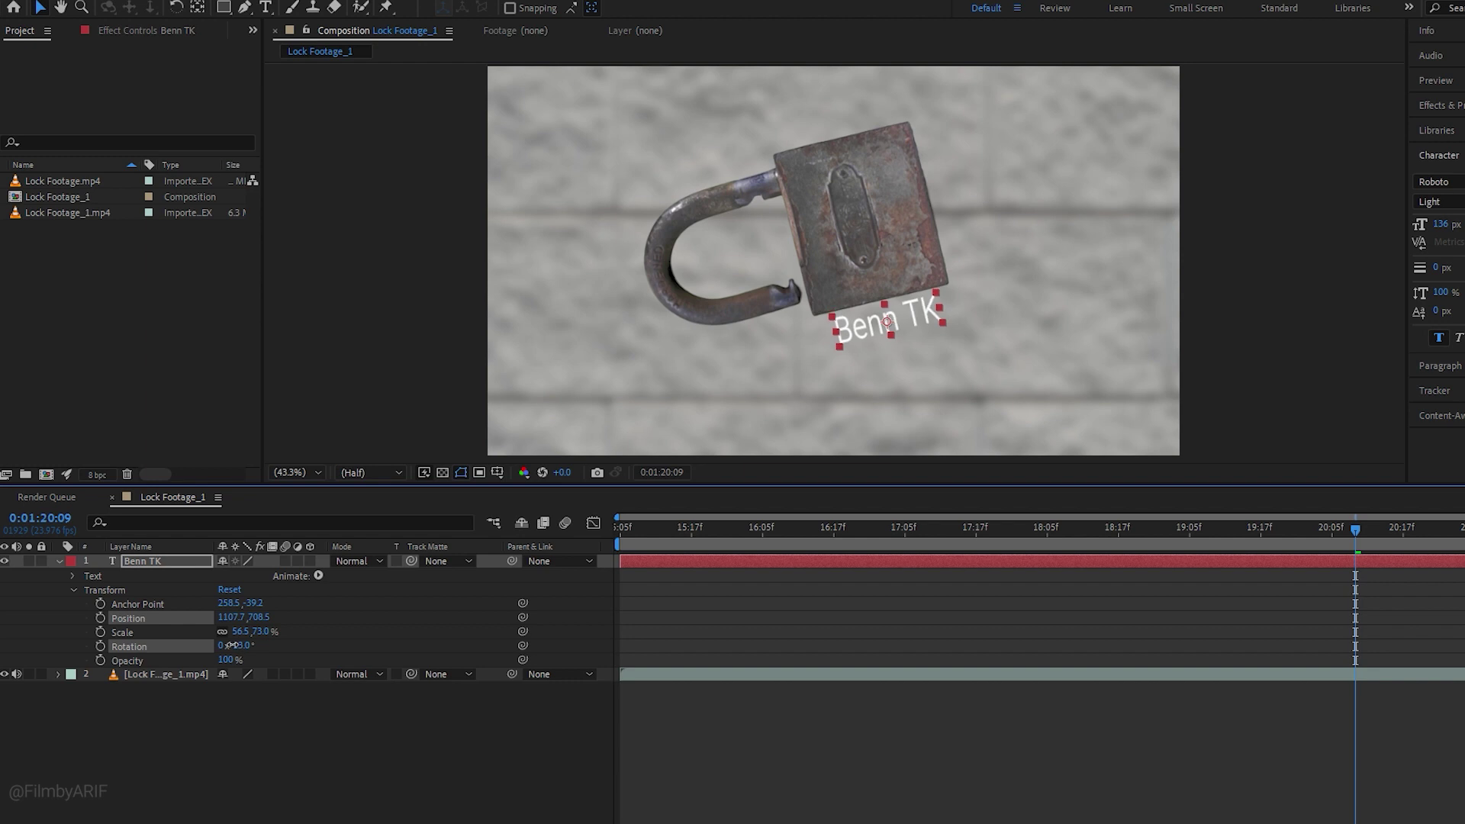
- Make Benn TK a 3D layer with Position, Scale and Orientation keyframes at 0:01:20:09
click(311, 561)
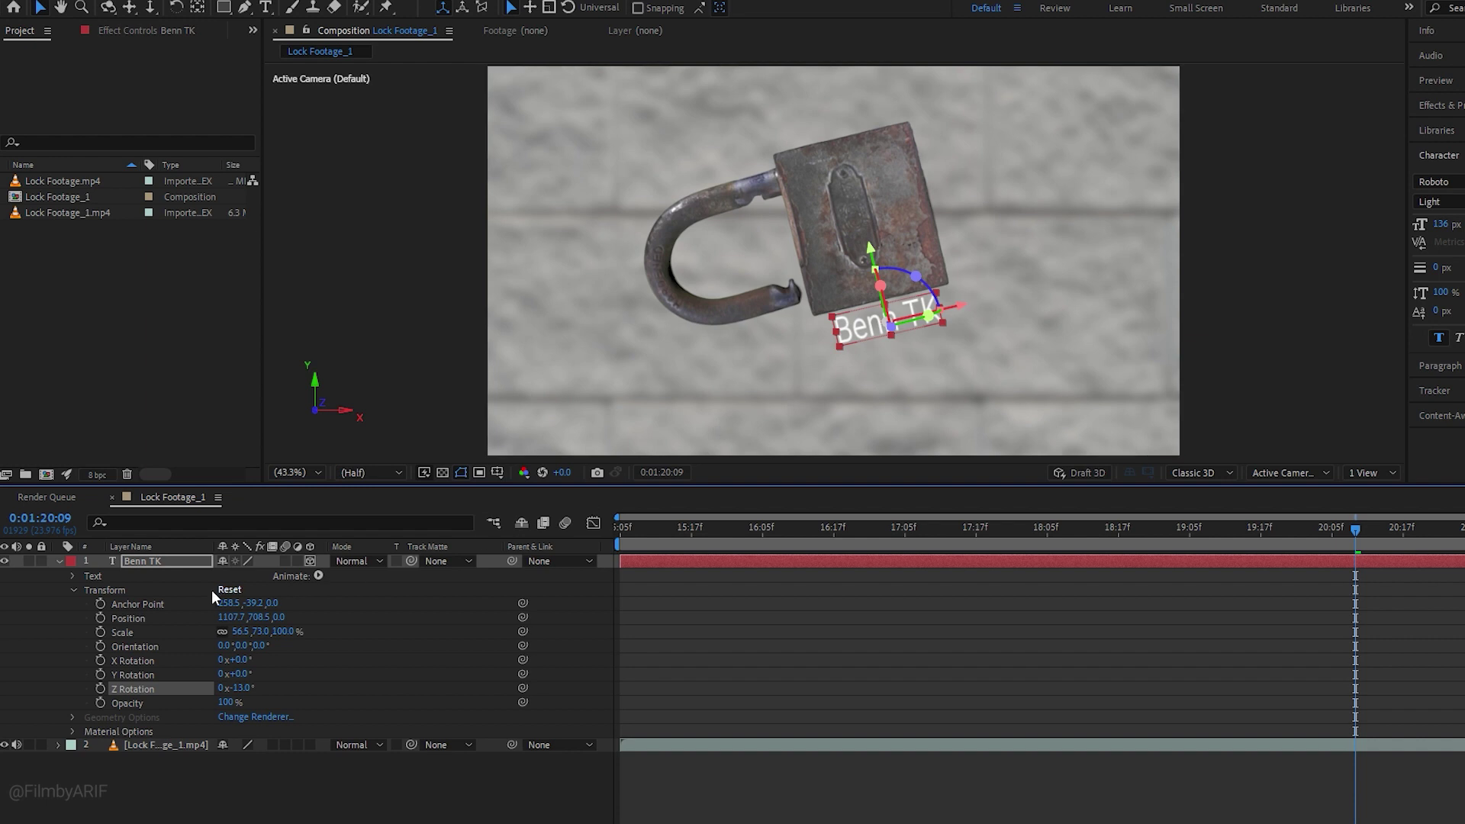
click(101, 617)
click(100, 631)
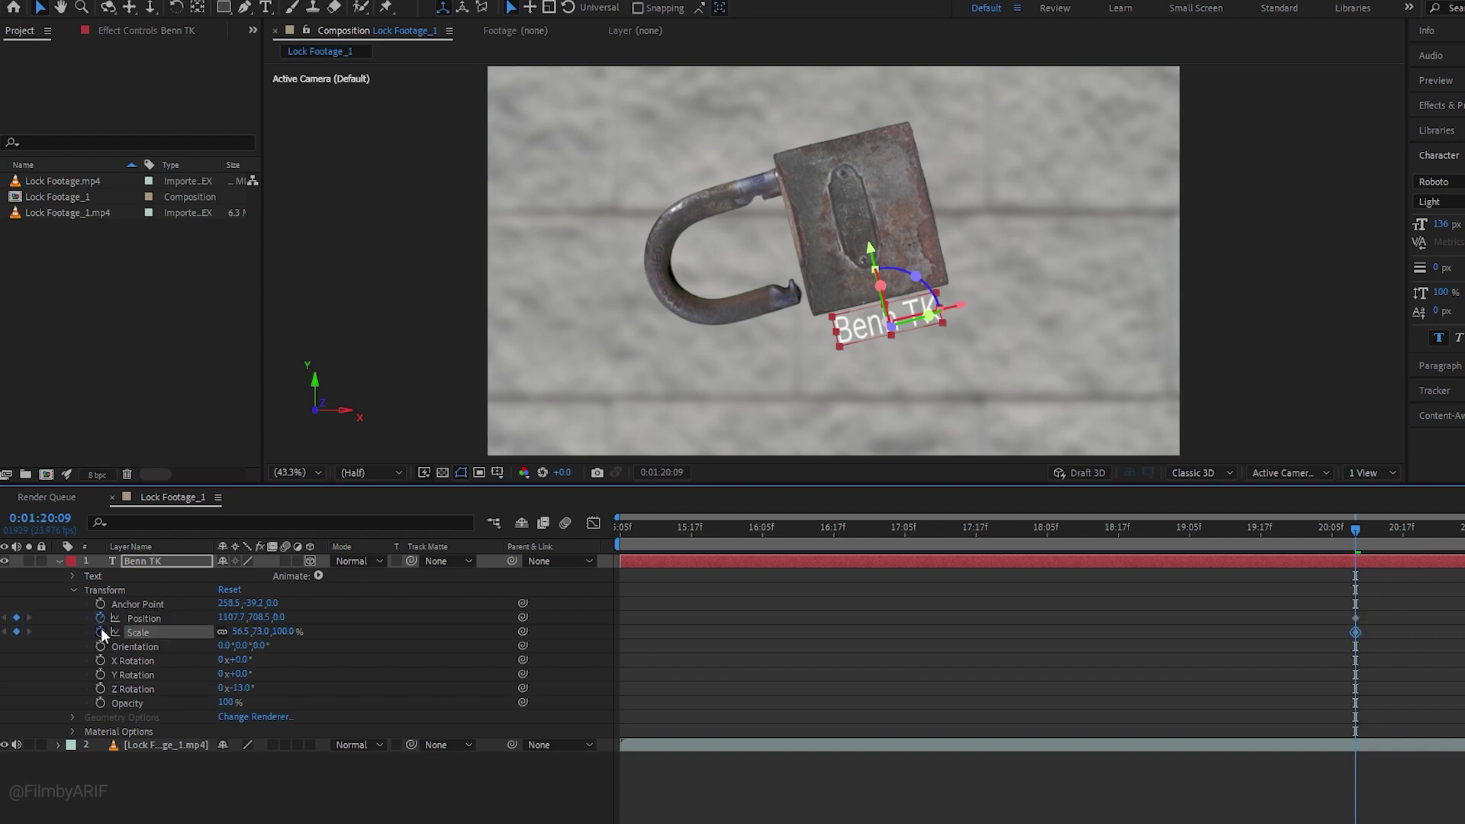
click(101, 645)
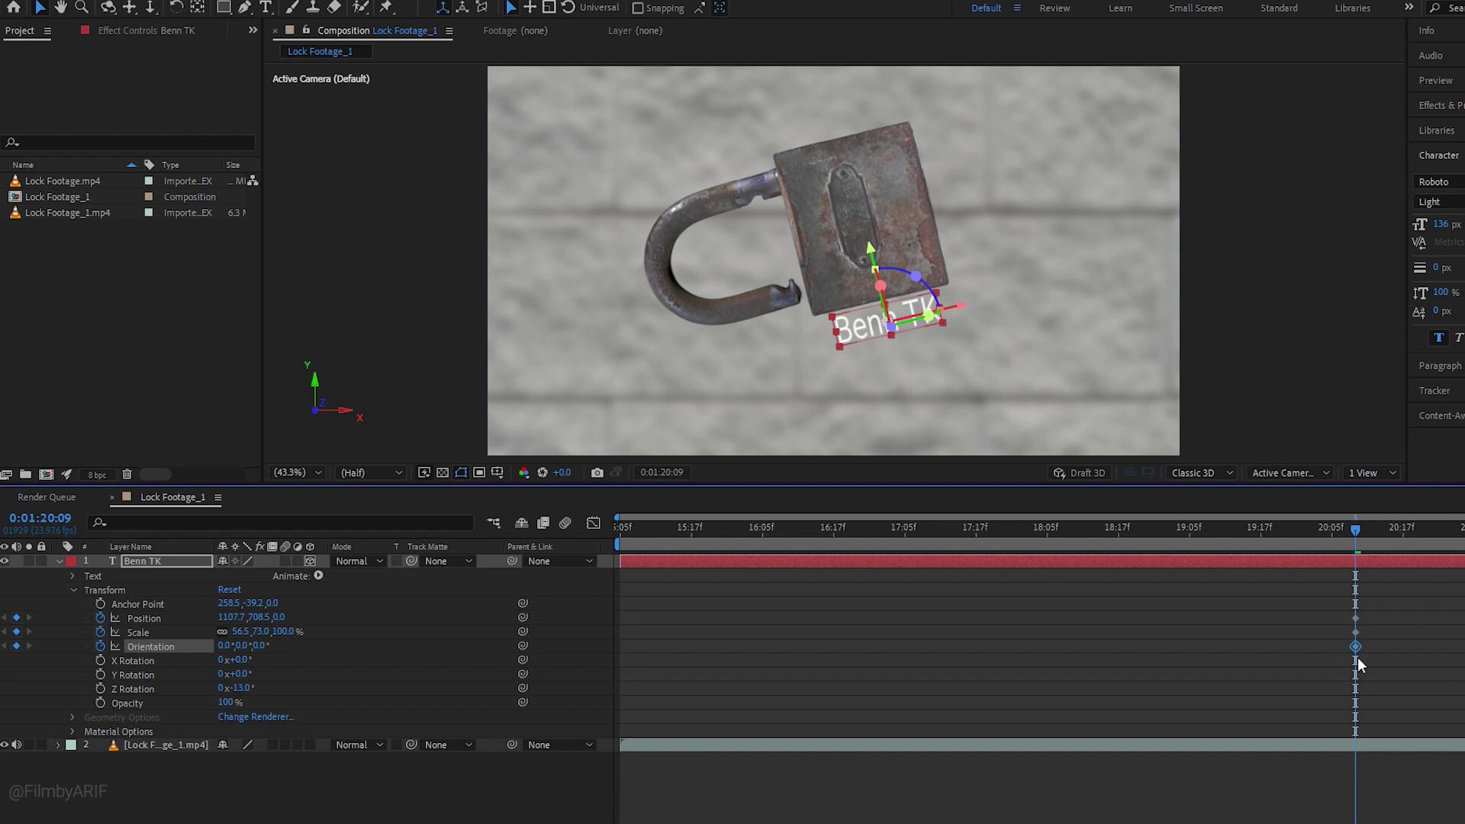
drag(1357, 528, 1439, 538)
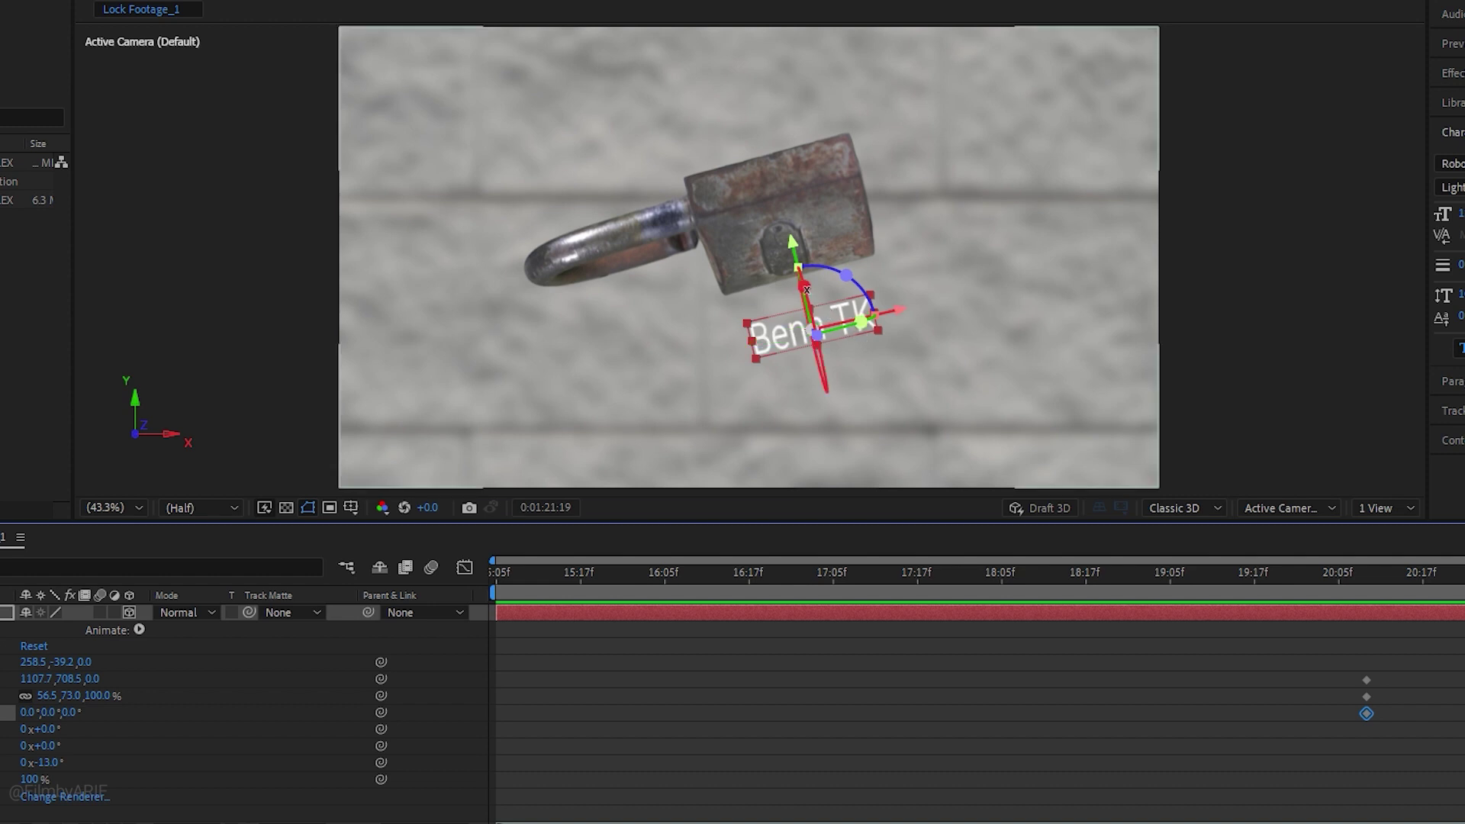
- At 0:01:21:19, tilt Benn TK around X to follow the lock and shrink it to 46.6, 54.3%
drag(803, 286, 848, 291)
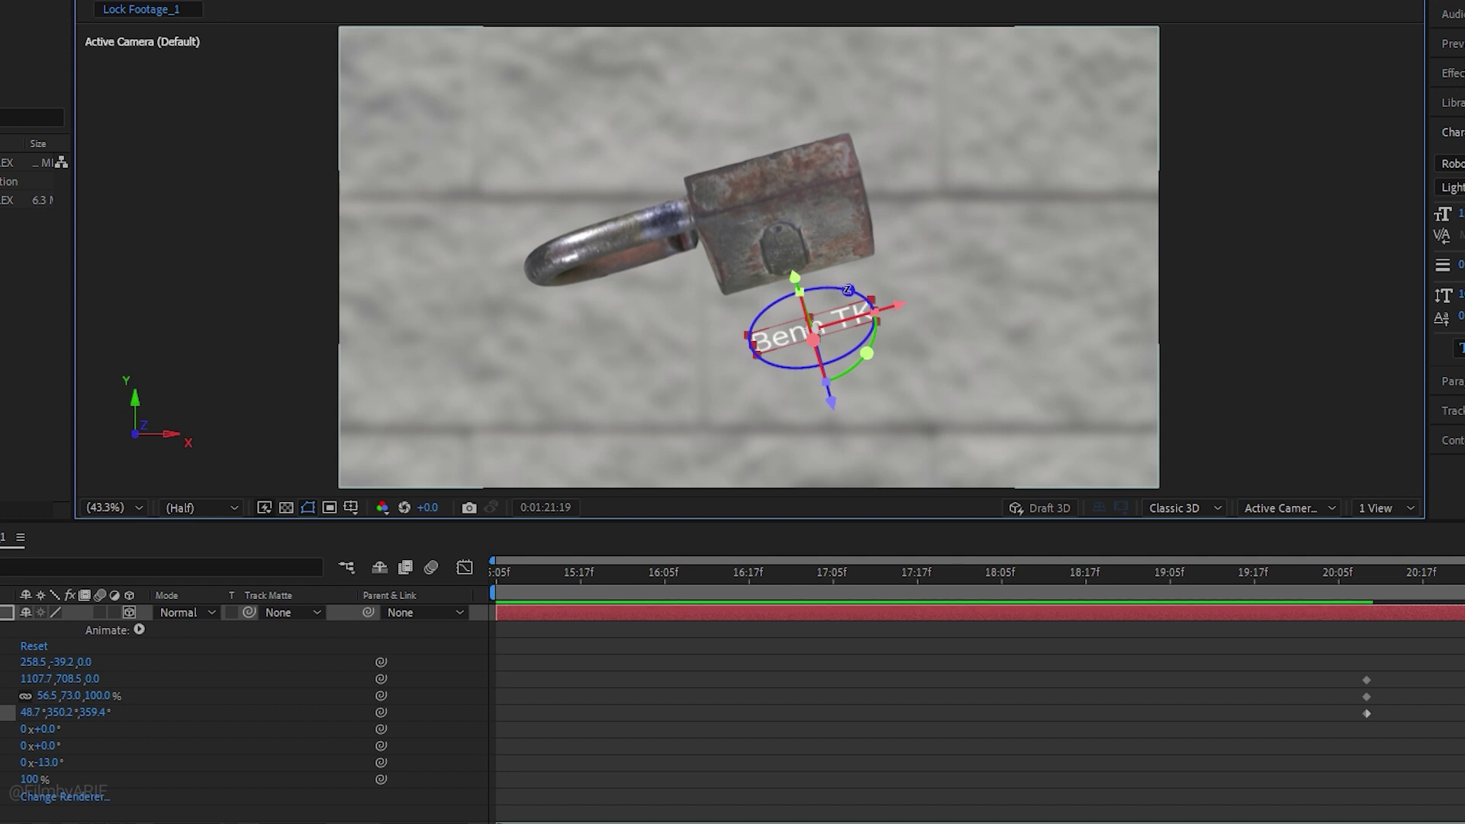
scroll(847, 290, up, 3)
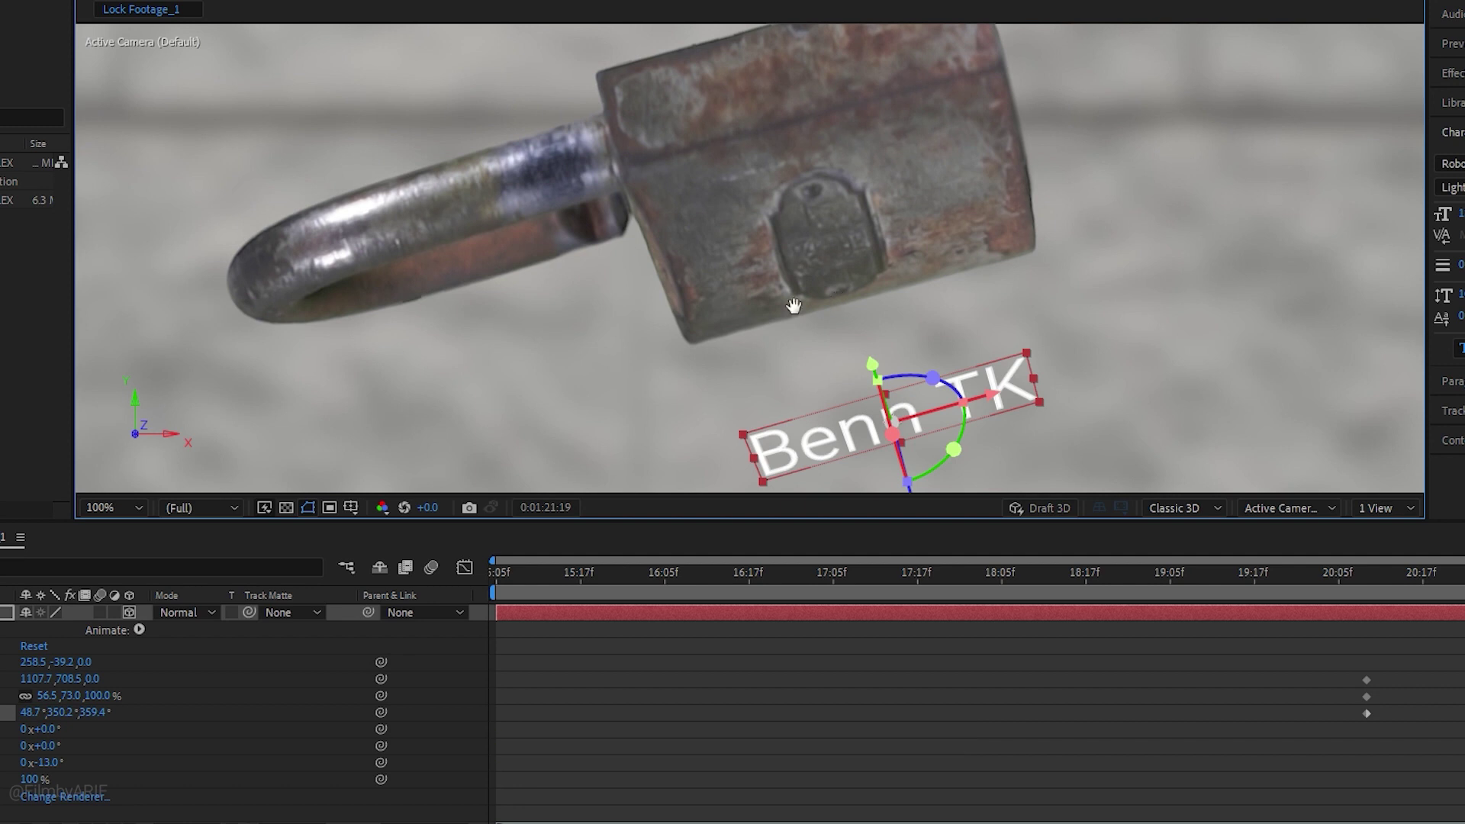
drag(788, 345, 775, 175)
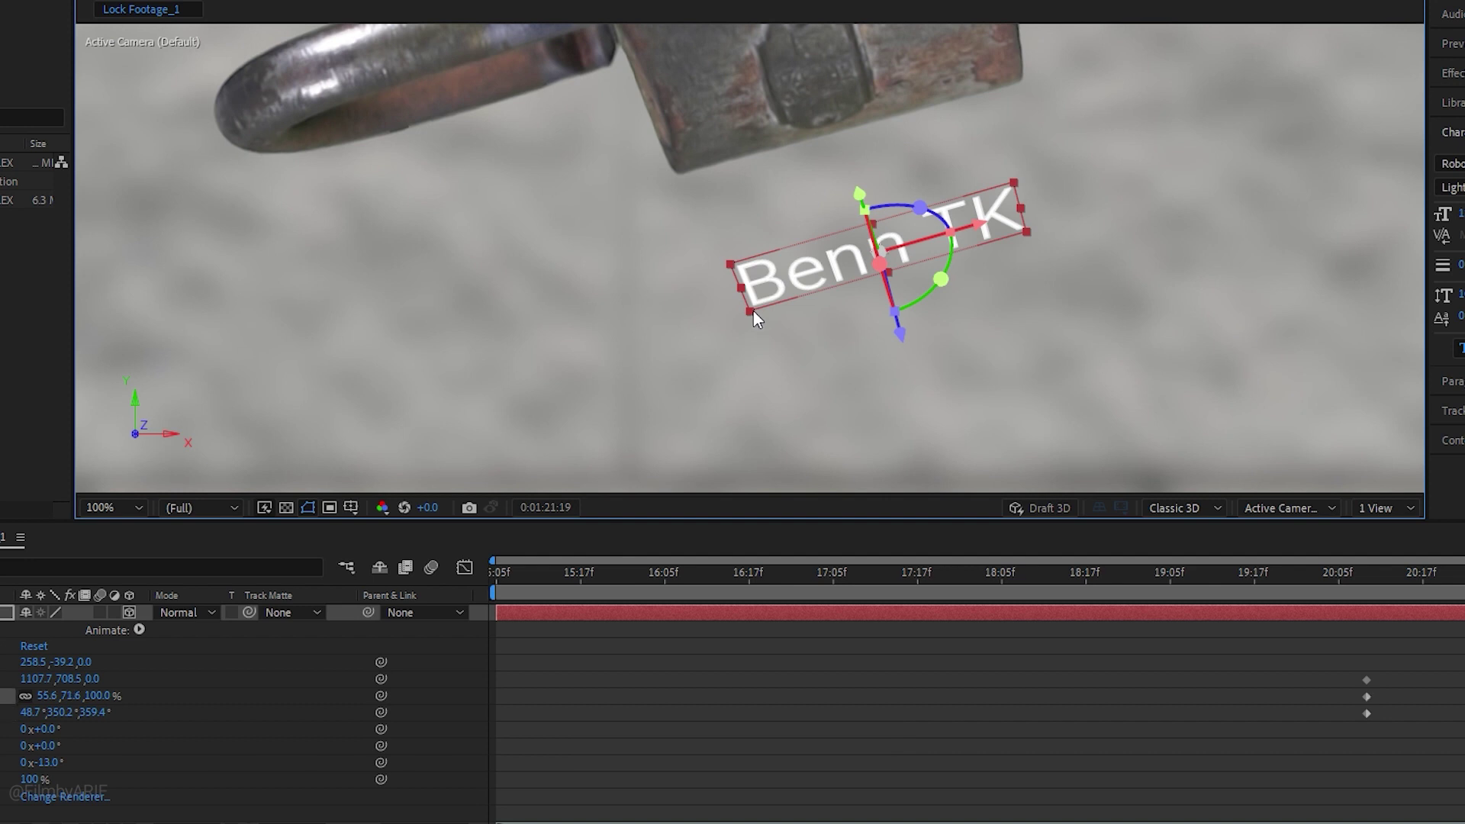
drag(753, 310, 787, 295)
scroll(786, 295, down, 1)
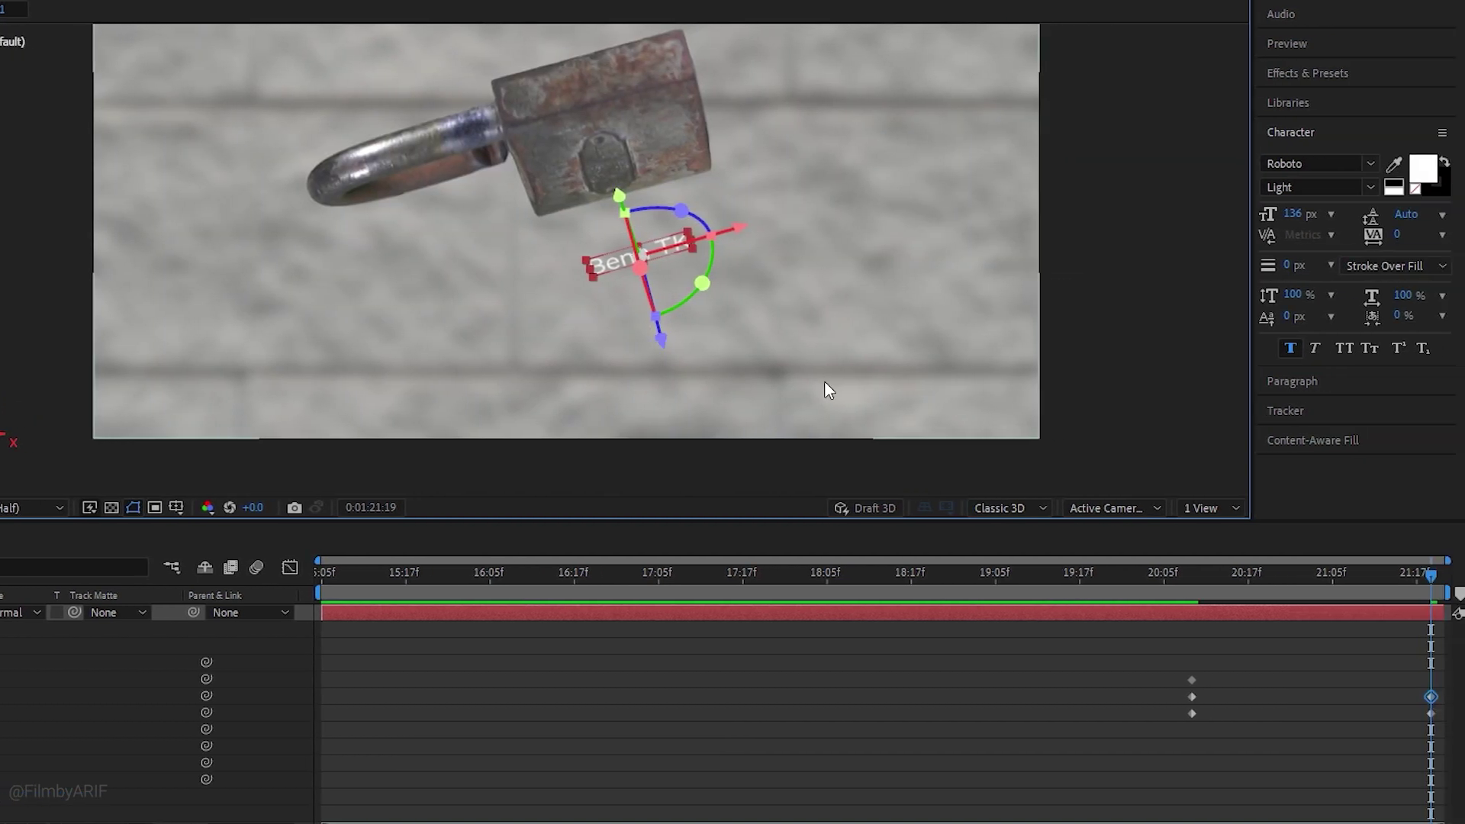
- At an earlier frame, move the text onto the padlock body and rotate it onto the lock face
drag(1431, 581, 879, 580)
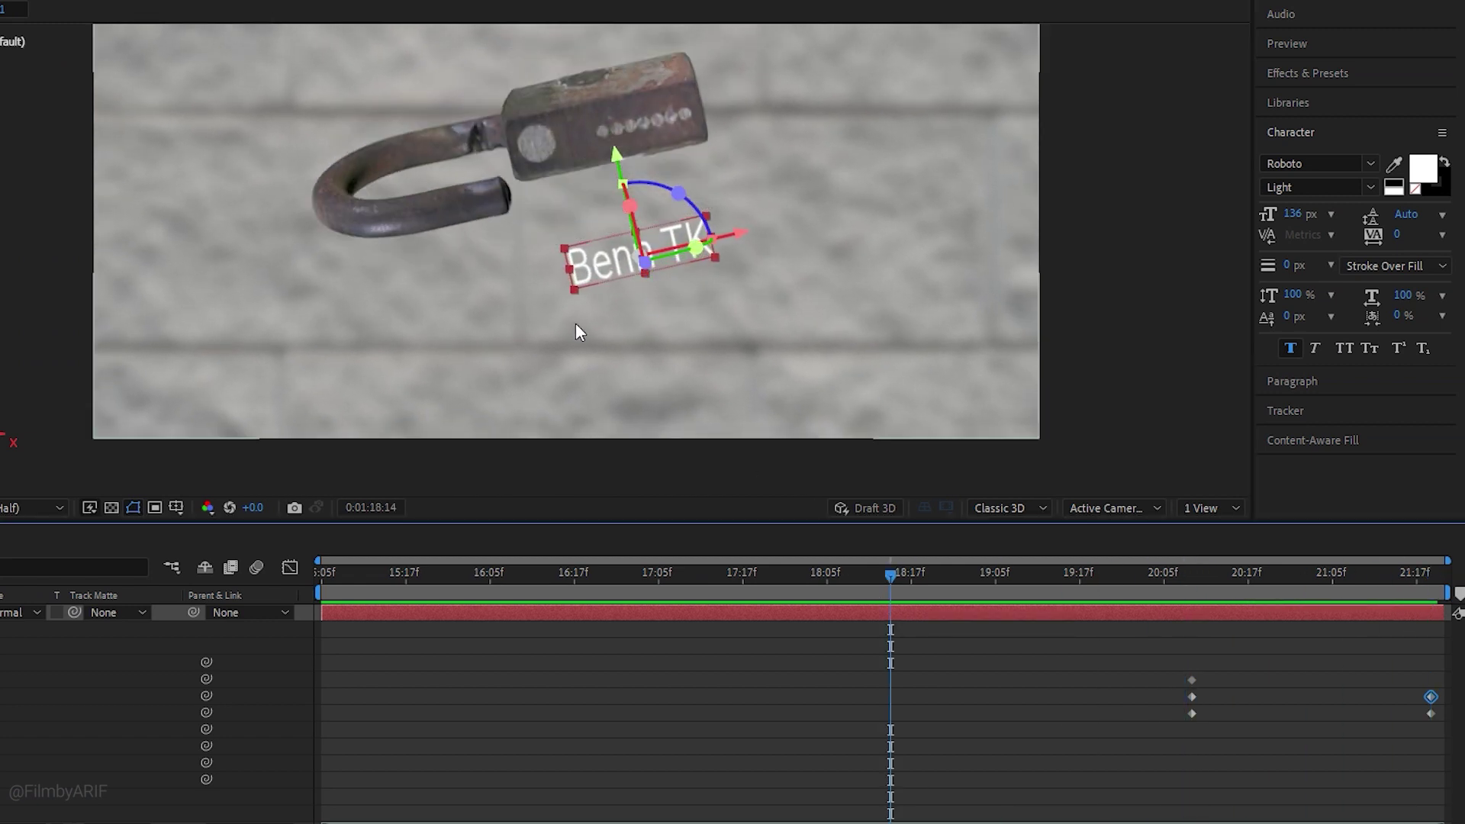
scroll(511, 365, up, 2)
drag(609, 373, 604, 243)
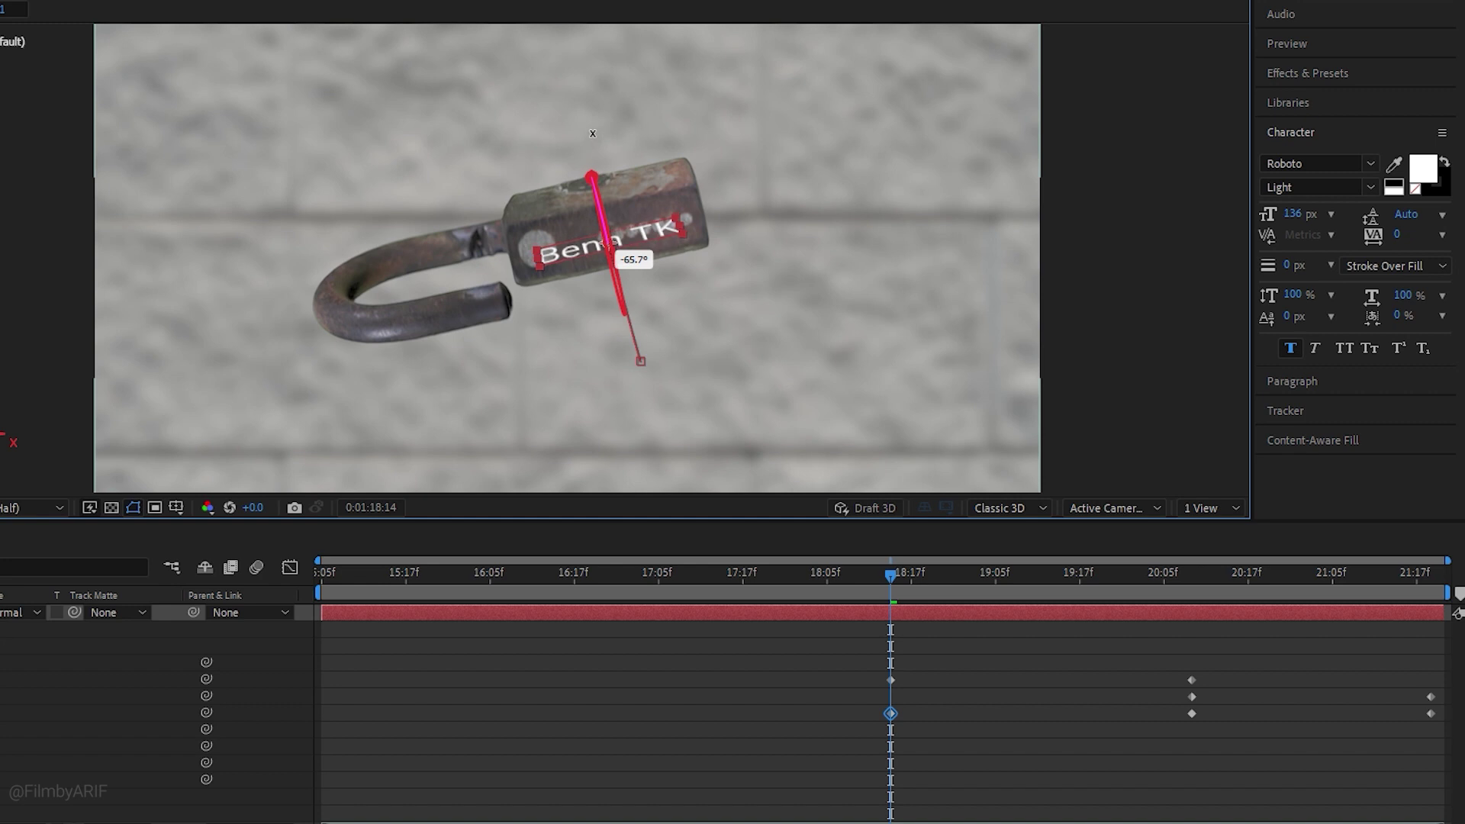
drag(592, 134, 592, 134)
drag(652, 203, 650, 183)
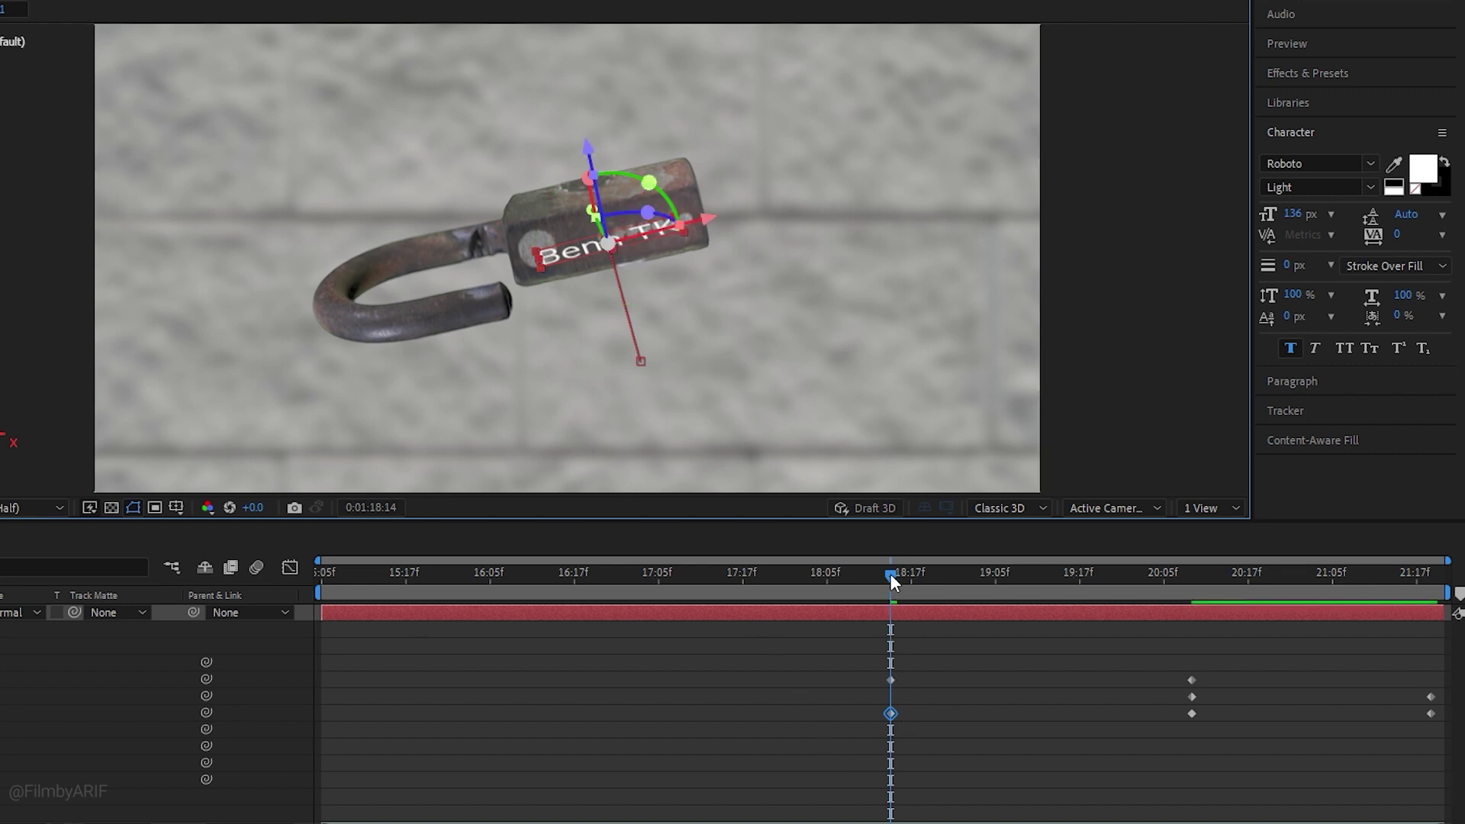
- Rotate the 3D text onto the padlock face at frames 17:10 and 16:13
drag(890, 574, 694, 574)
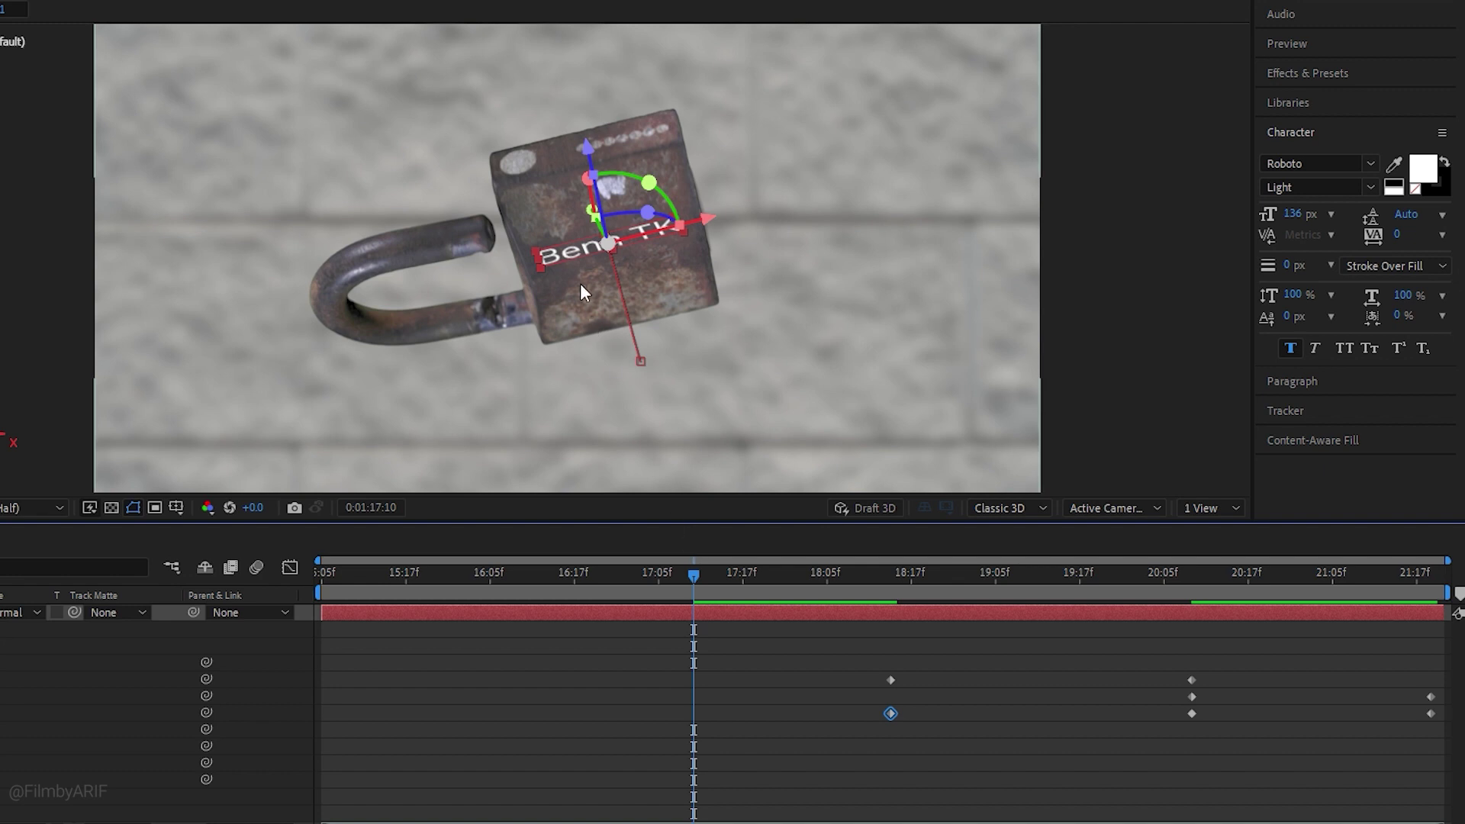
drag(589, 179, 547, 149)
scroll(561, 191, up, 2)
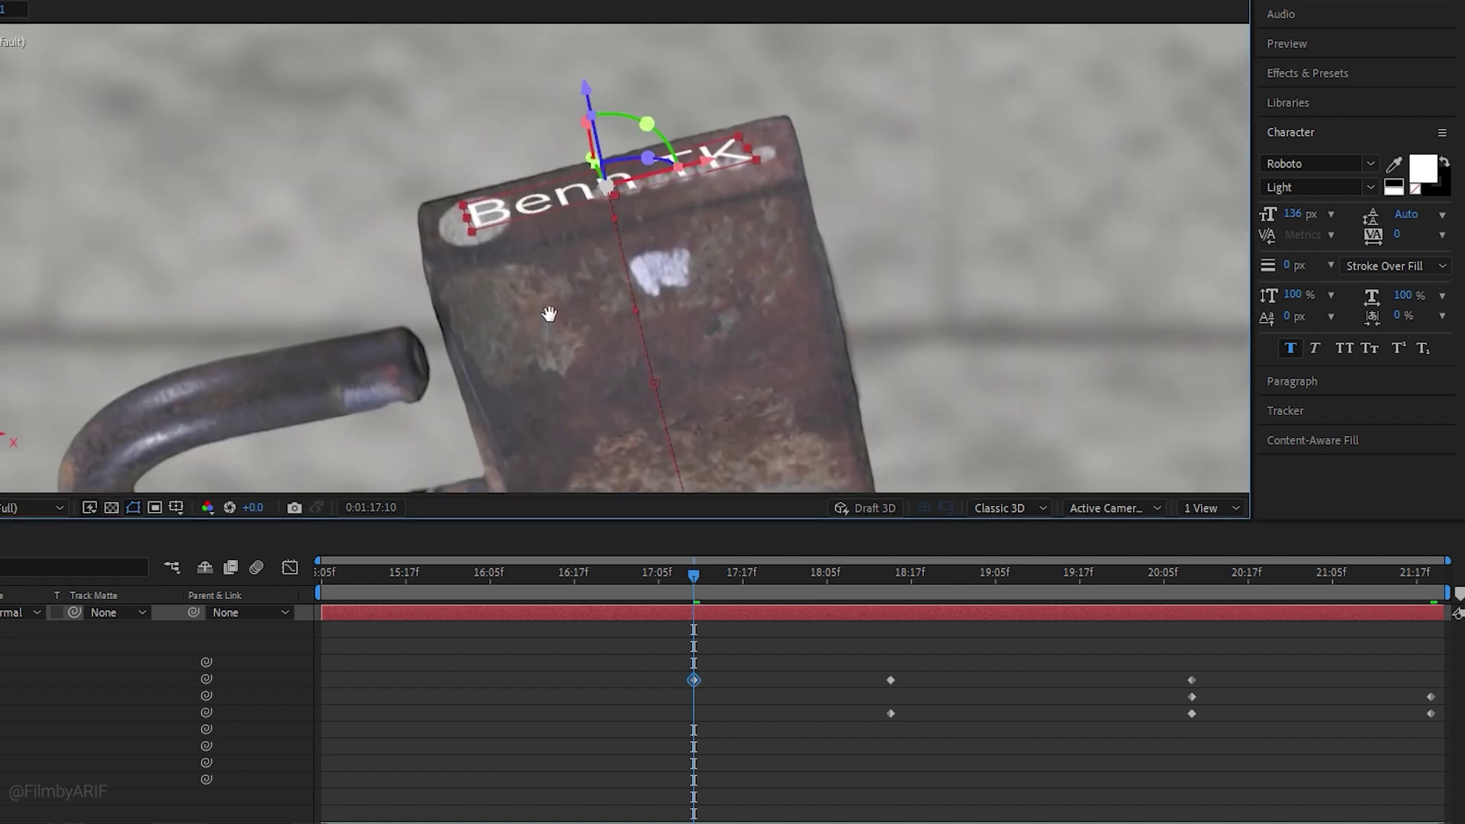
drag(549, 313, 550, 359)
drag(589, 183, 574, 139)
drag(644, 170, 568, 223)
drag(672, 569, 546, 569)
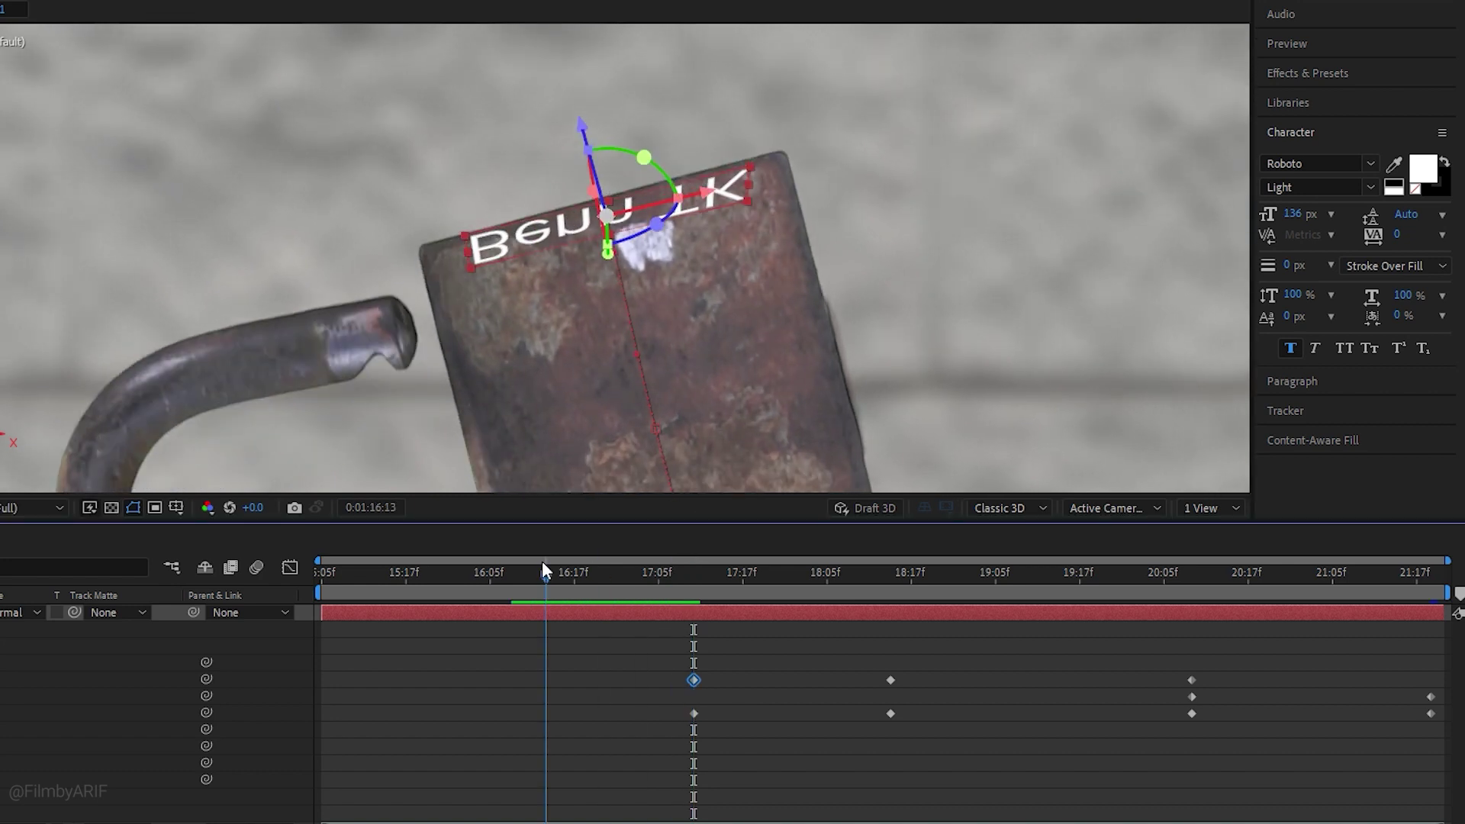
drag(549, 237, 548, 152)
- Fit the view, then reposition the text onto the padlock at frames 16:03 and 21:19
click(294, 469)
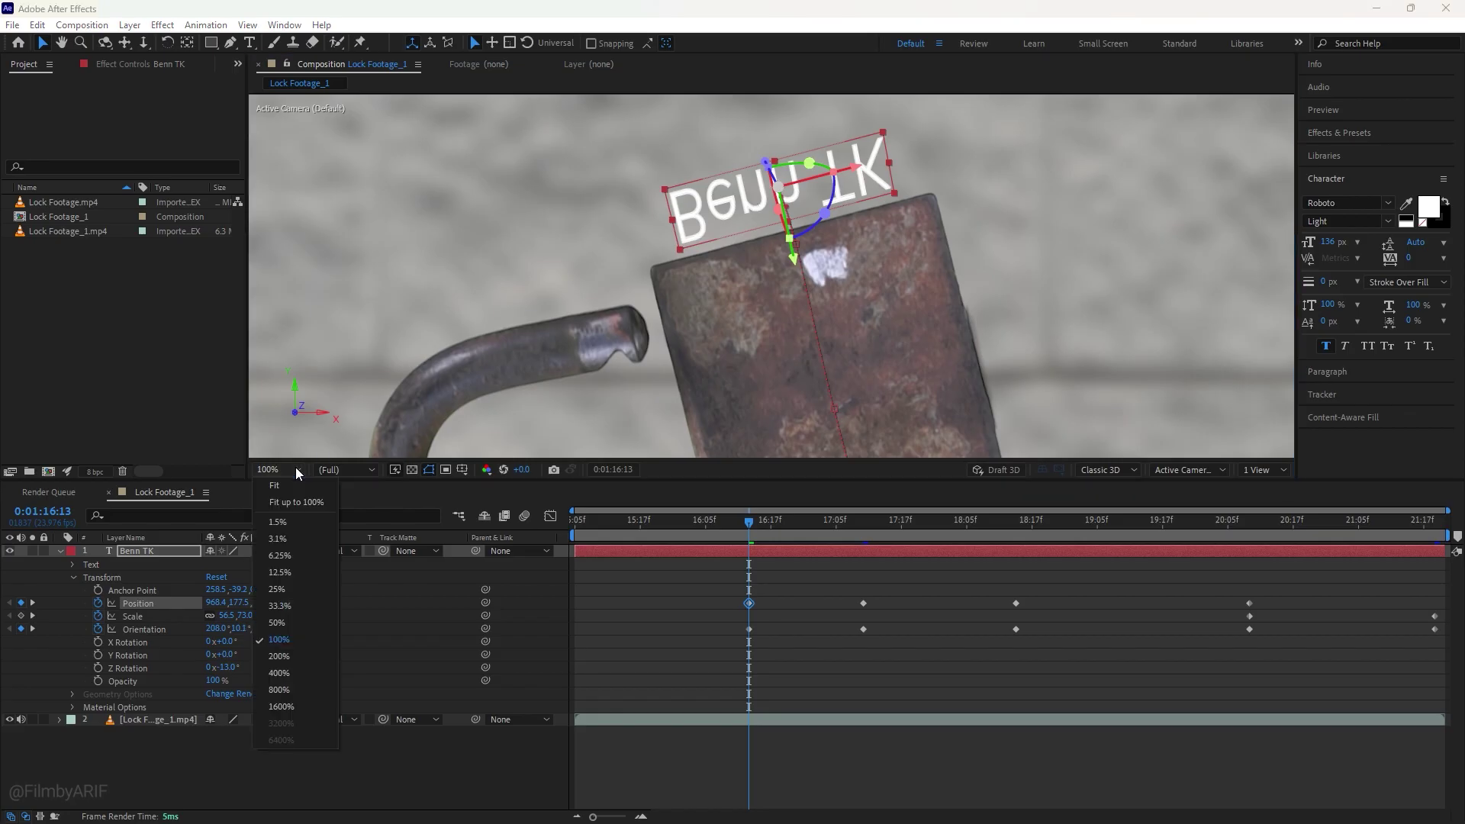
click(284, 691)
drag(748, 525, 695, 522)
mouse_move(748, 165)
mouse_down()
mouse_move(744, 147)
mouse_move(728, 153)
mouse_move(763, 161)
mouse_up()
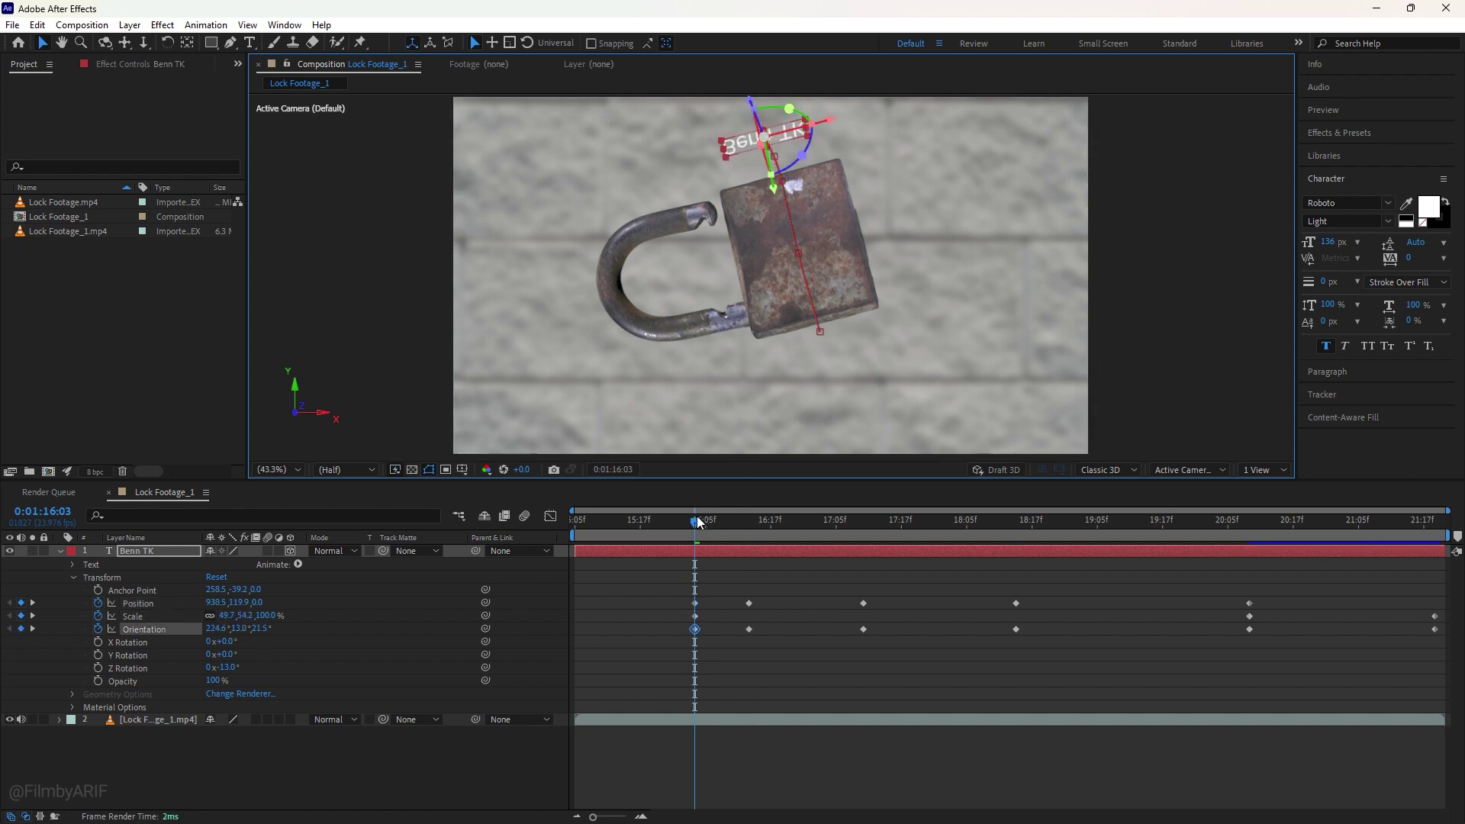
drag(696, 519, 1432, 593)
drag(822, 336, 818, 325)
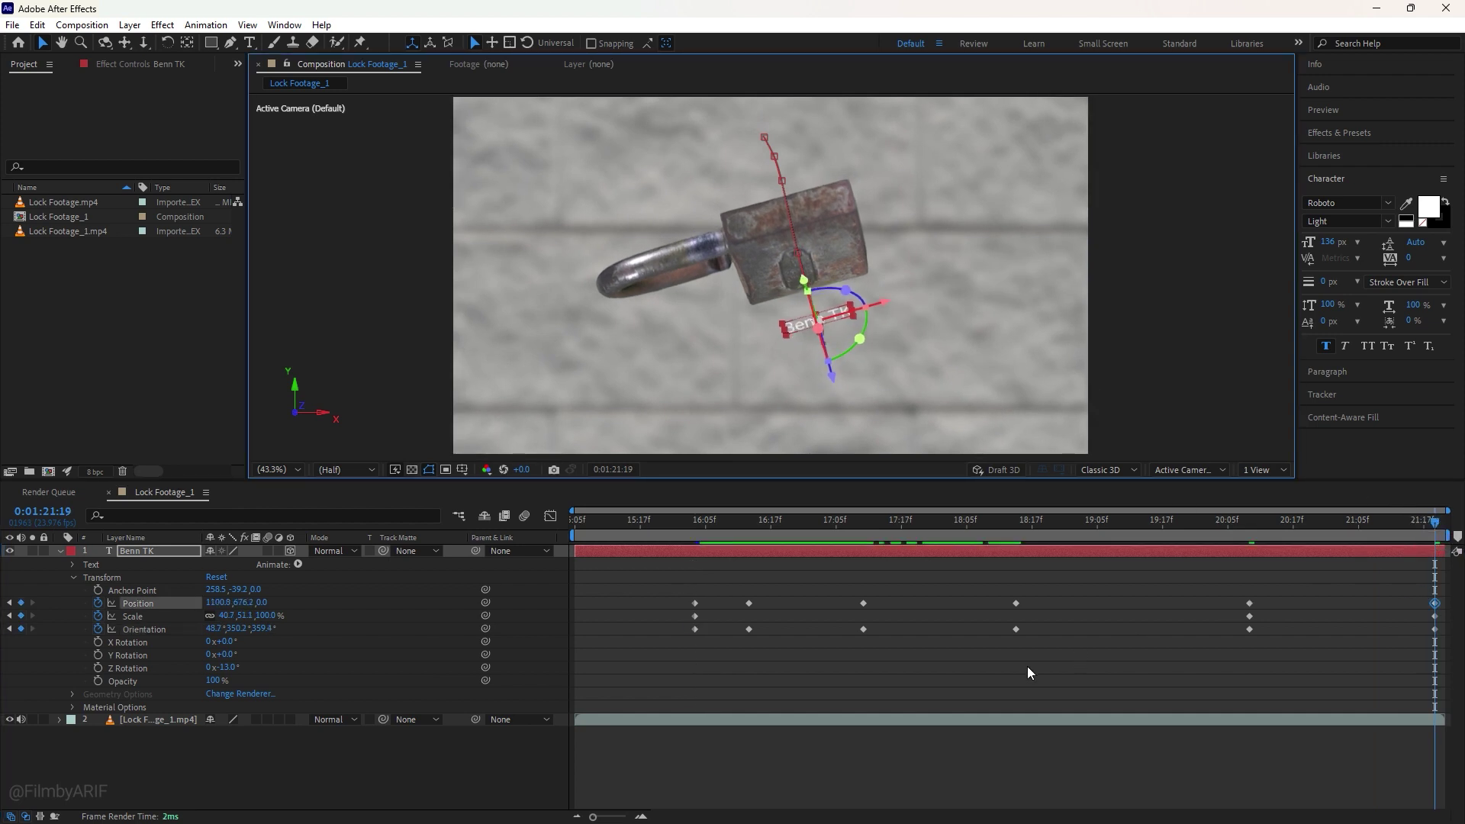
- Add a Position keyframe at 19:12 moving the text back onto the lock
click(483, 756)
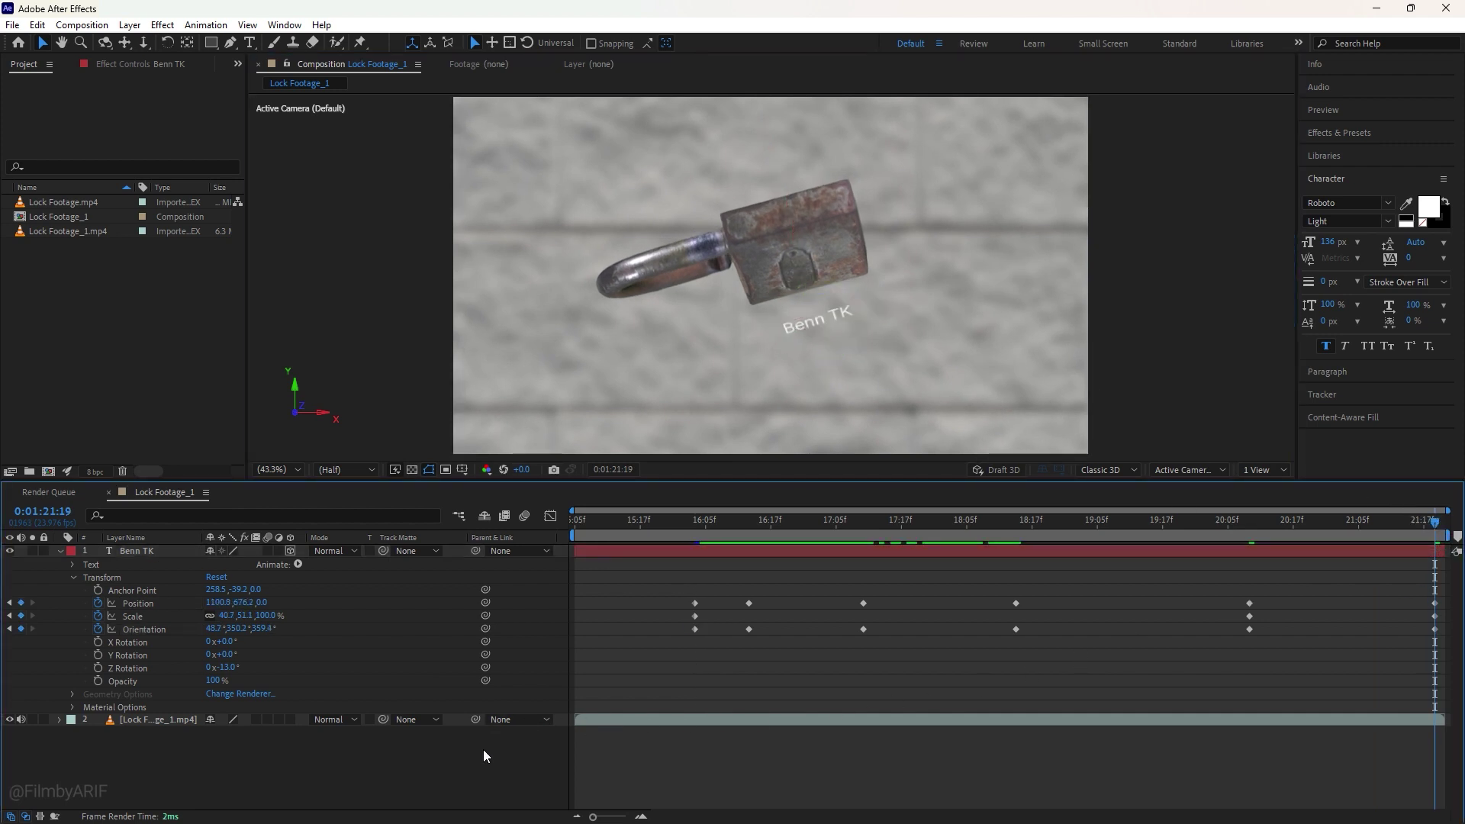
drag(1423, 522, 695, 521)
drag(752, 137, 756, 142)
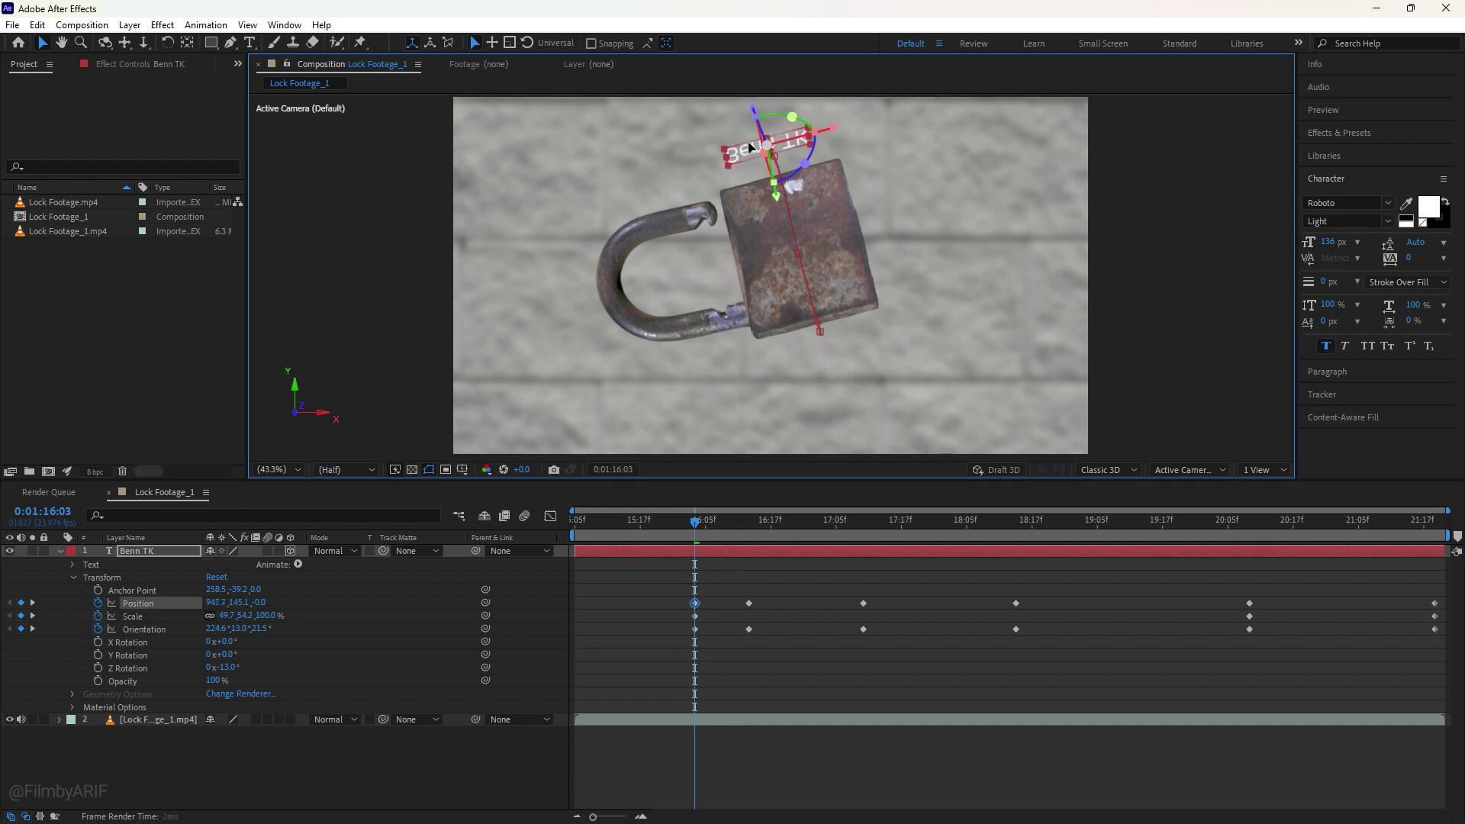
click(929, 522)
drag(944, 545, 1137, 546)
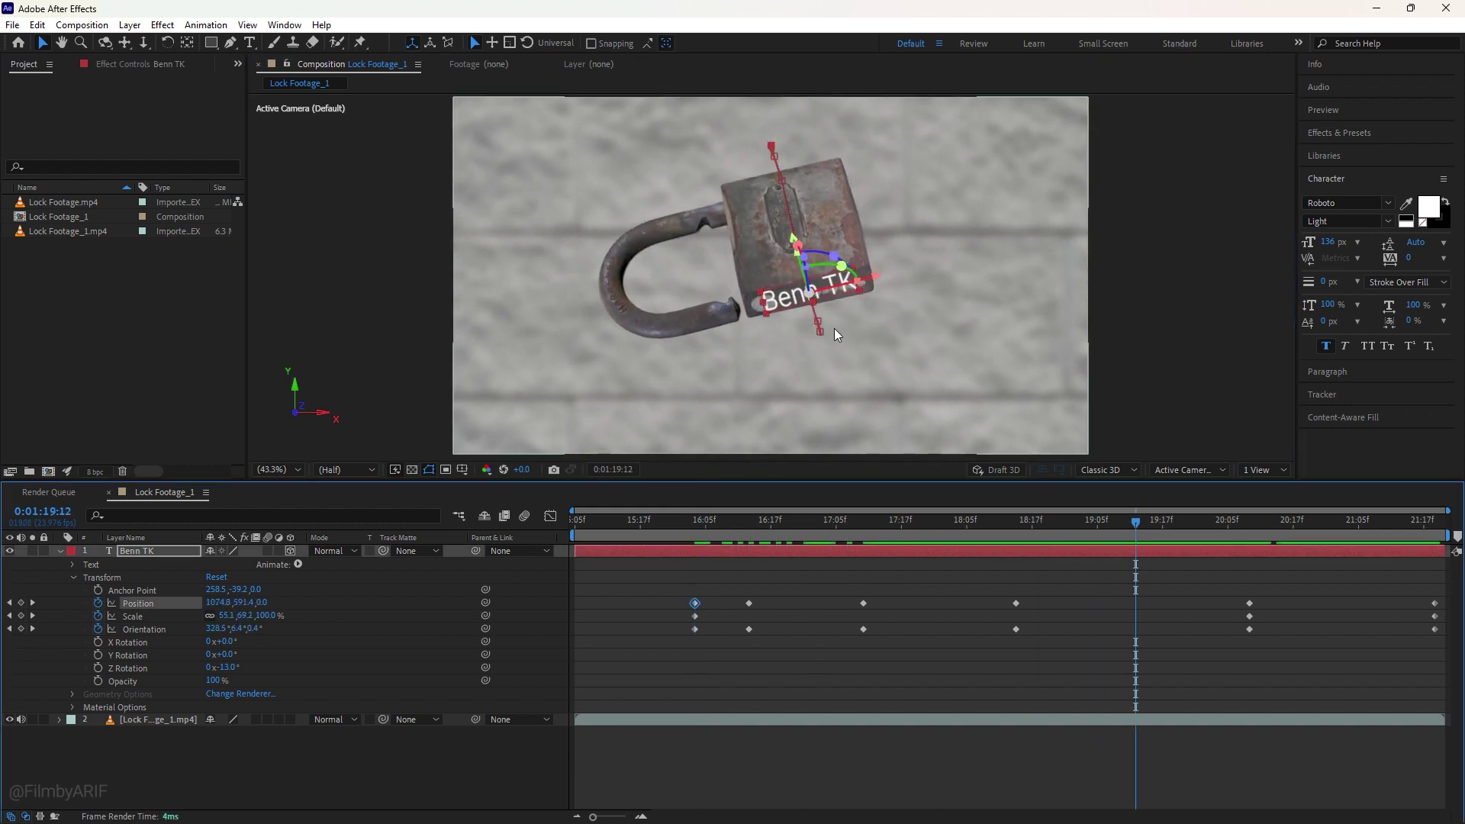
drag(835, 329, 787, 315)
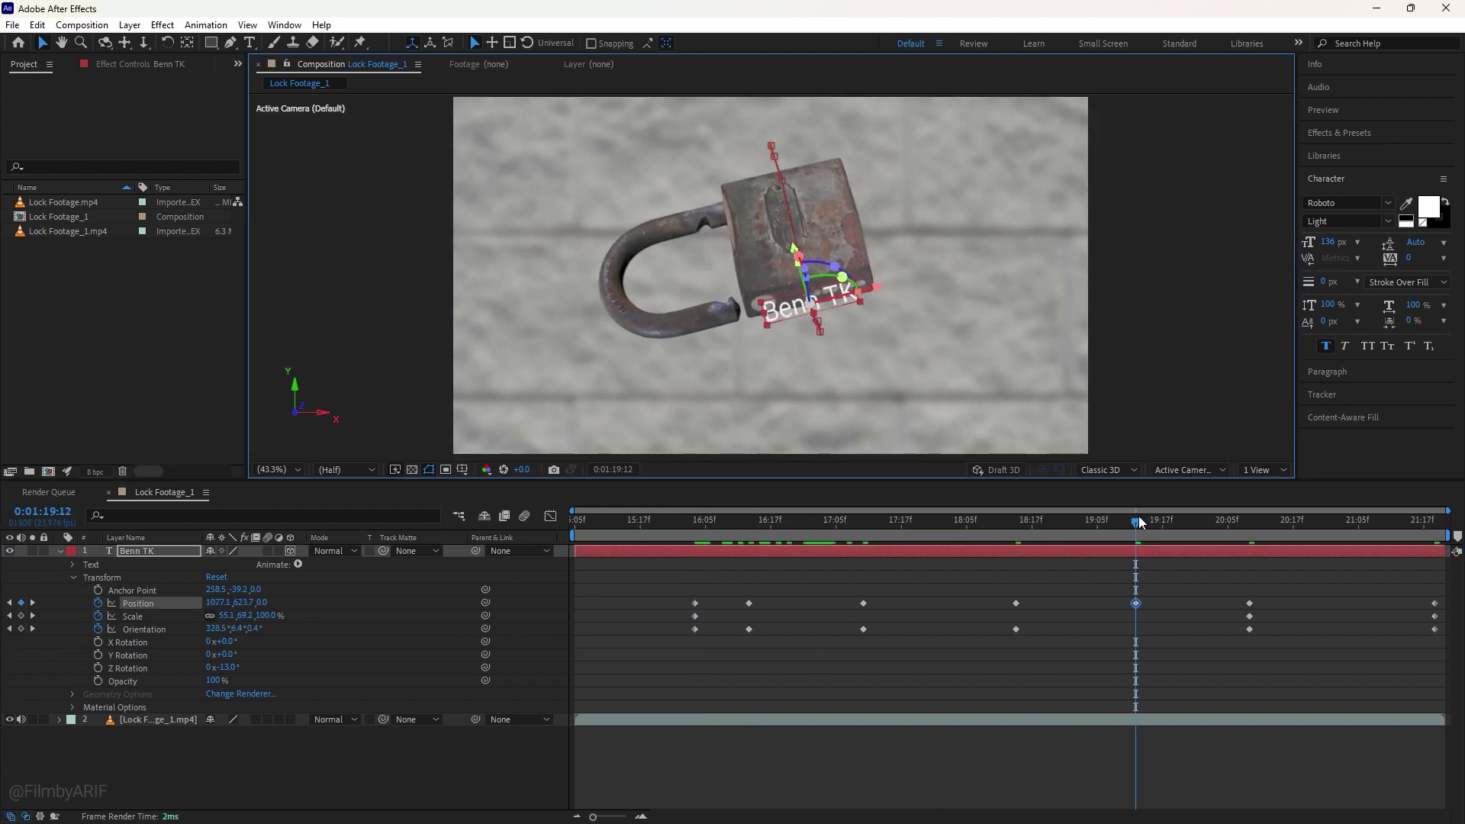
drag(1176, 522, 1261, 523)
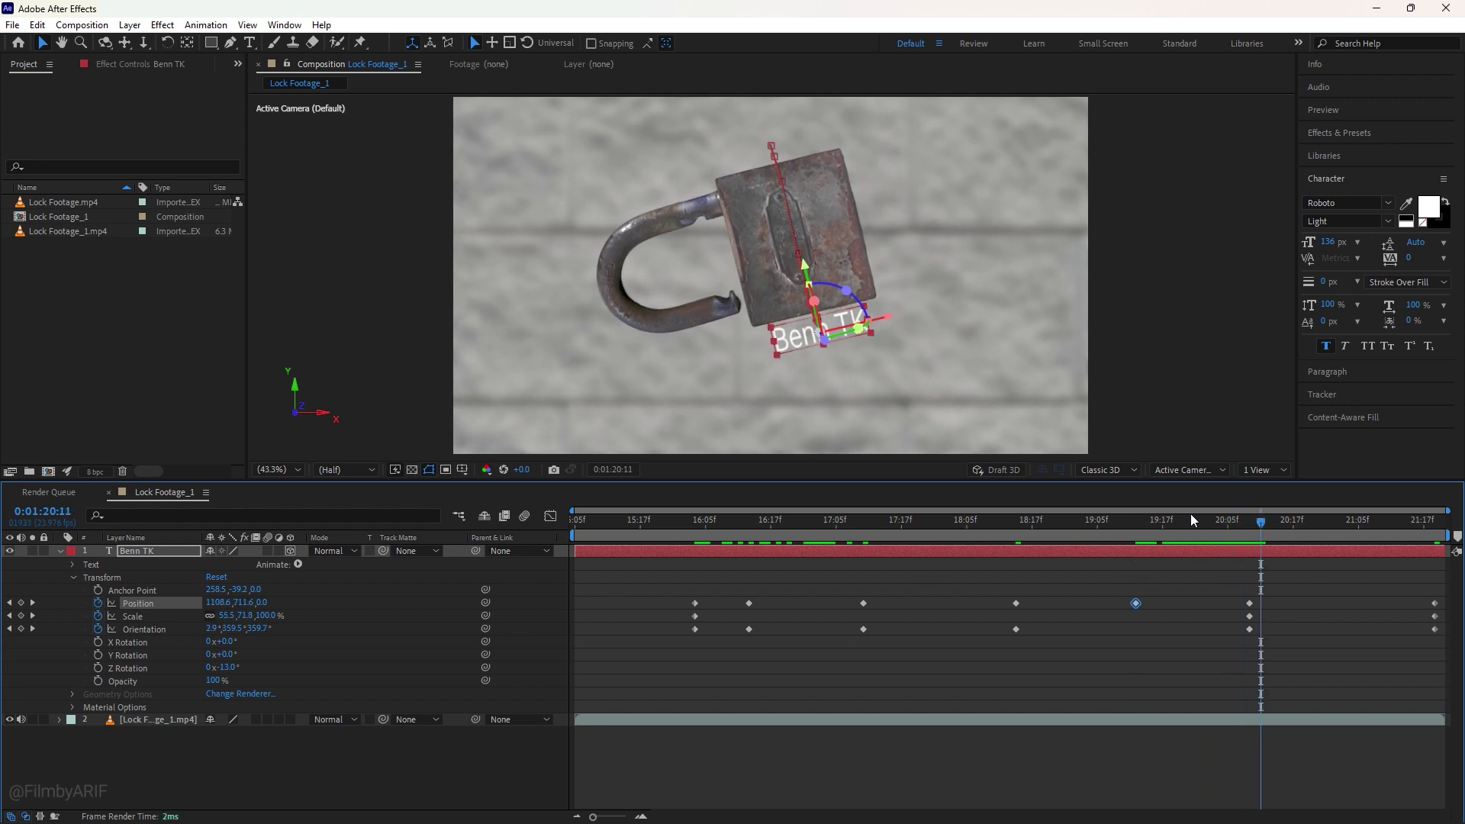
- Collapse the text's transform properties and select both the lock footage and Benn TK layers
click(60, 548)
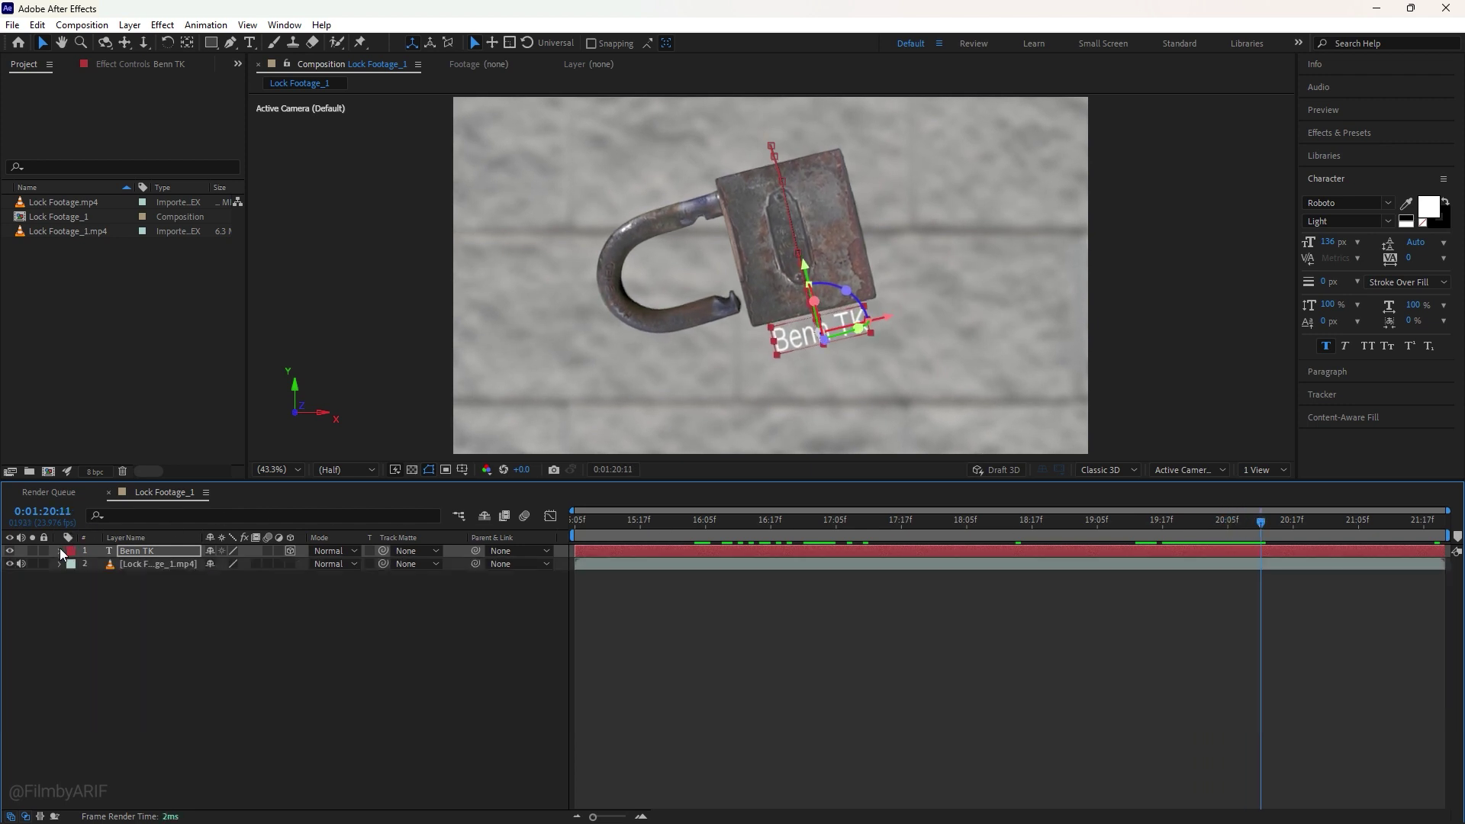
click(112, 617)
click(165, 564)
shift+click(165, 551)
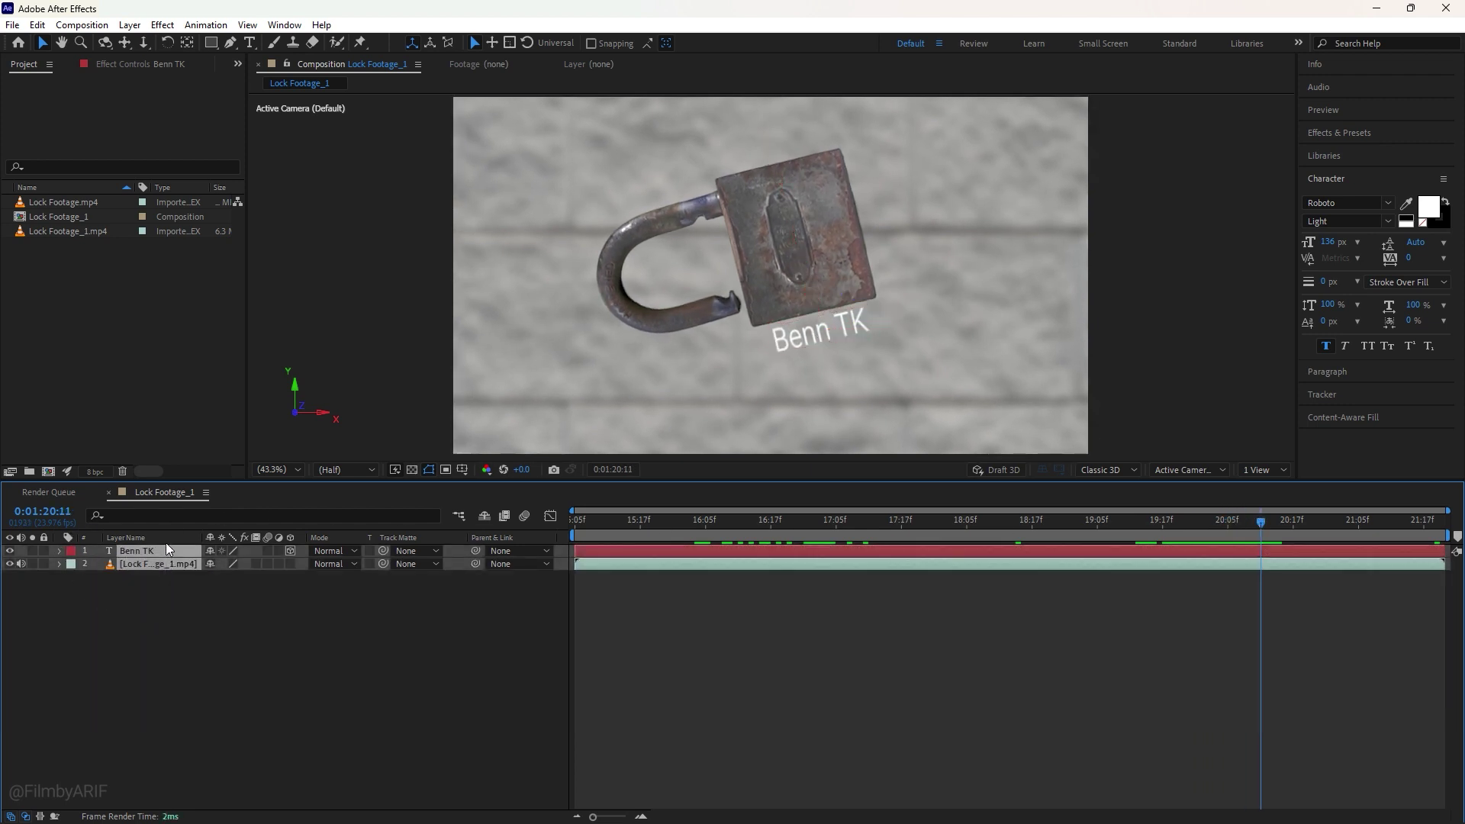
right_click(162, 551)
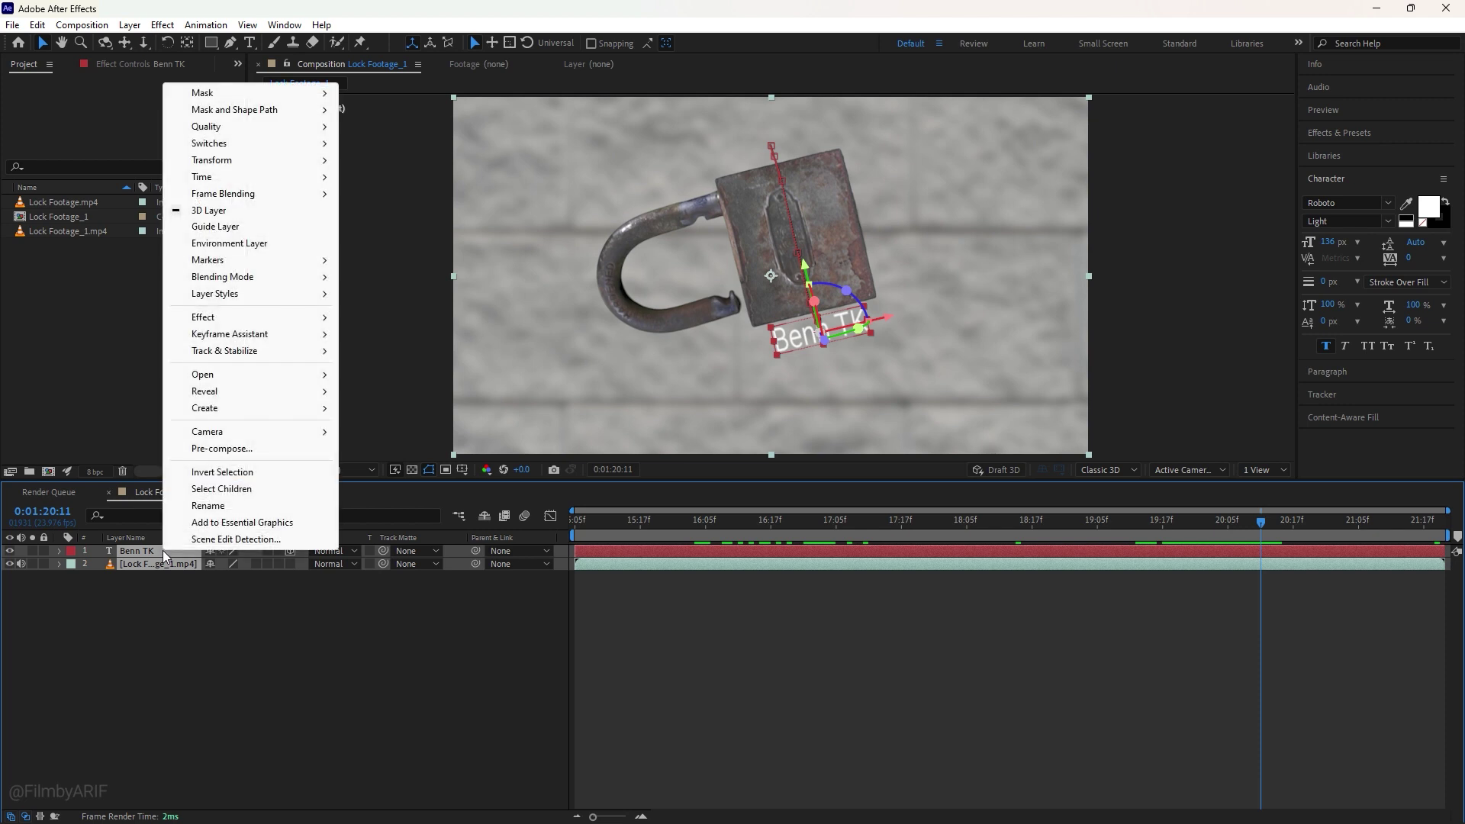
- Pre-compose the text and footage layers into Pre-comp 1 and trim its layer bar
click(222, 449)
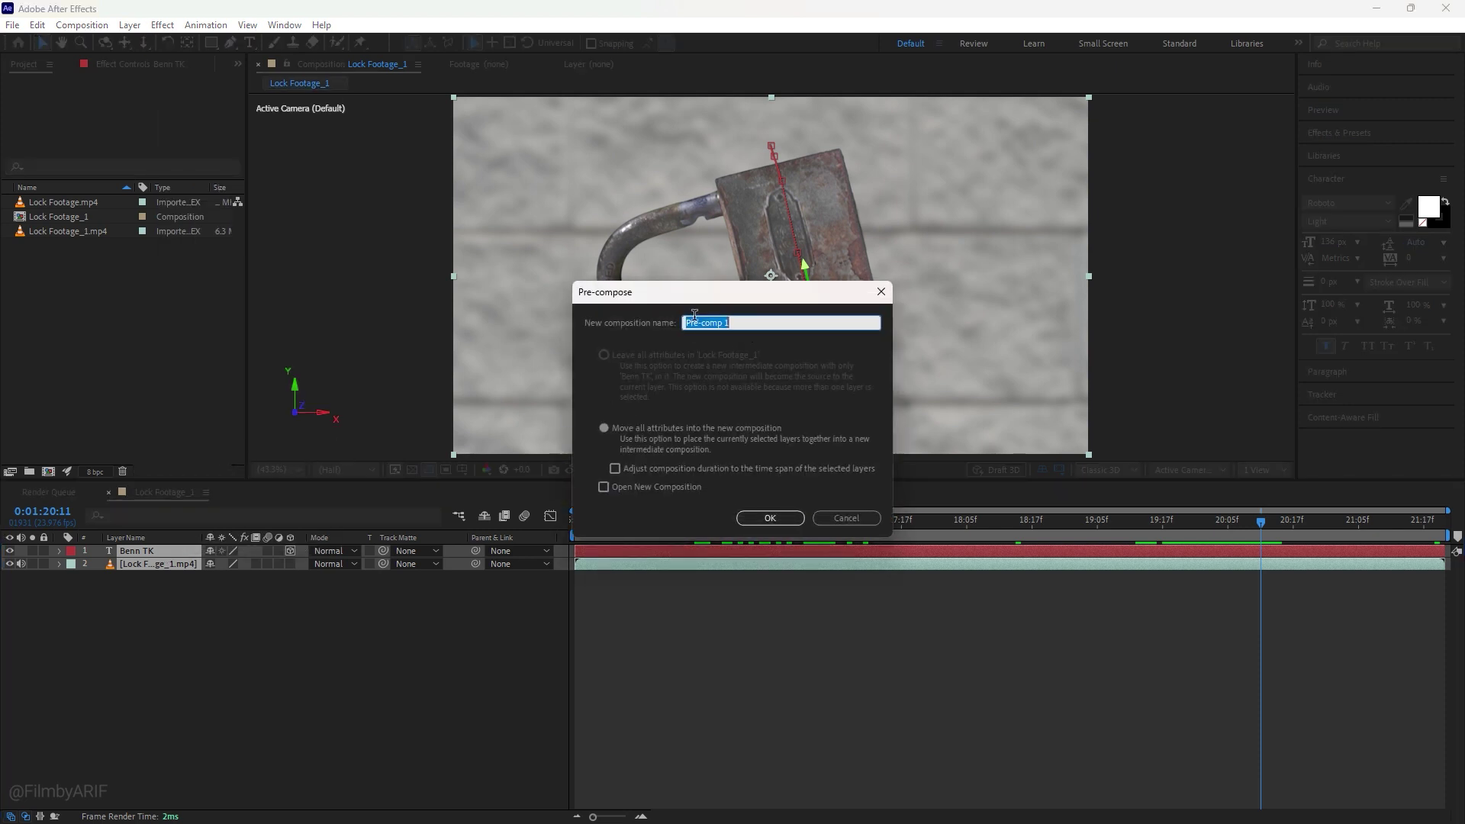
click(772, 519)
click(702, 535)
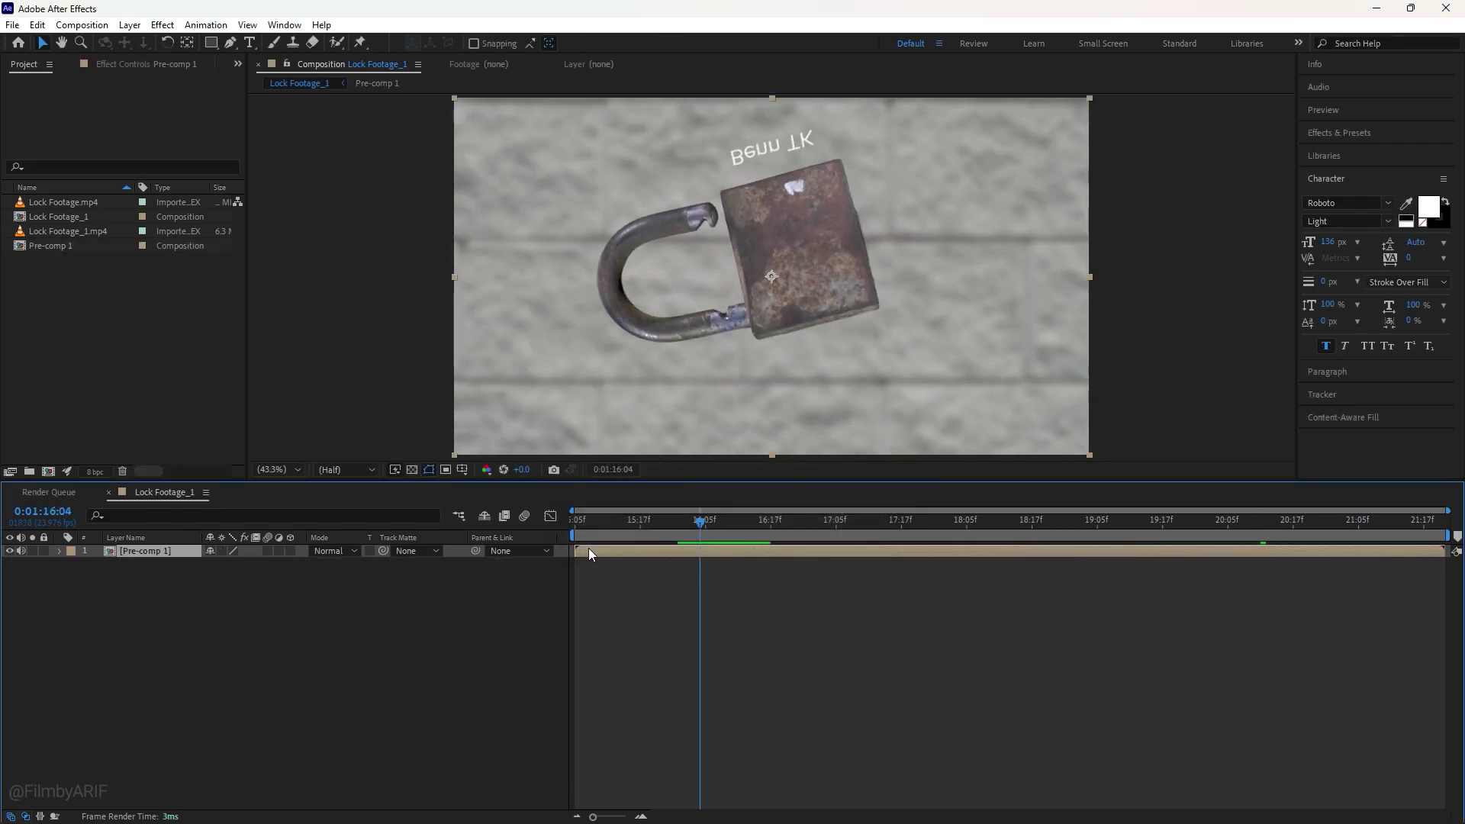
drag(576, 550, 612, 552)
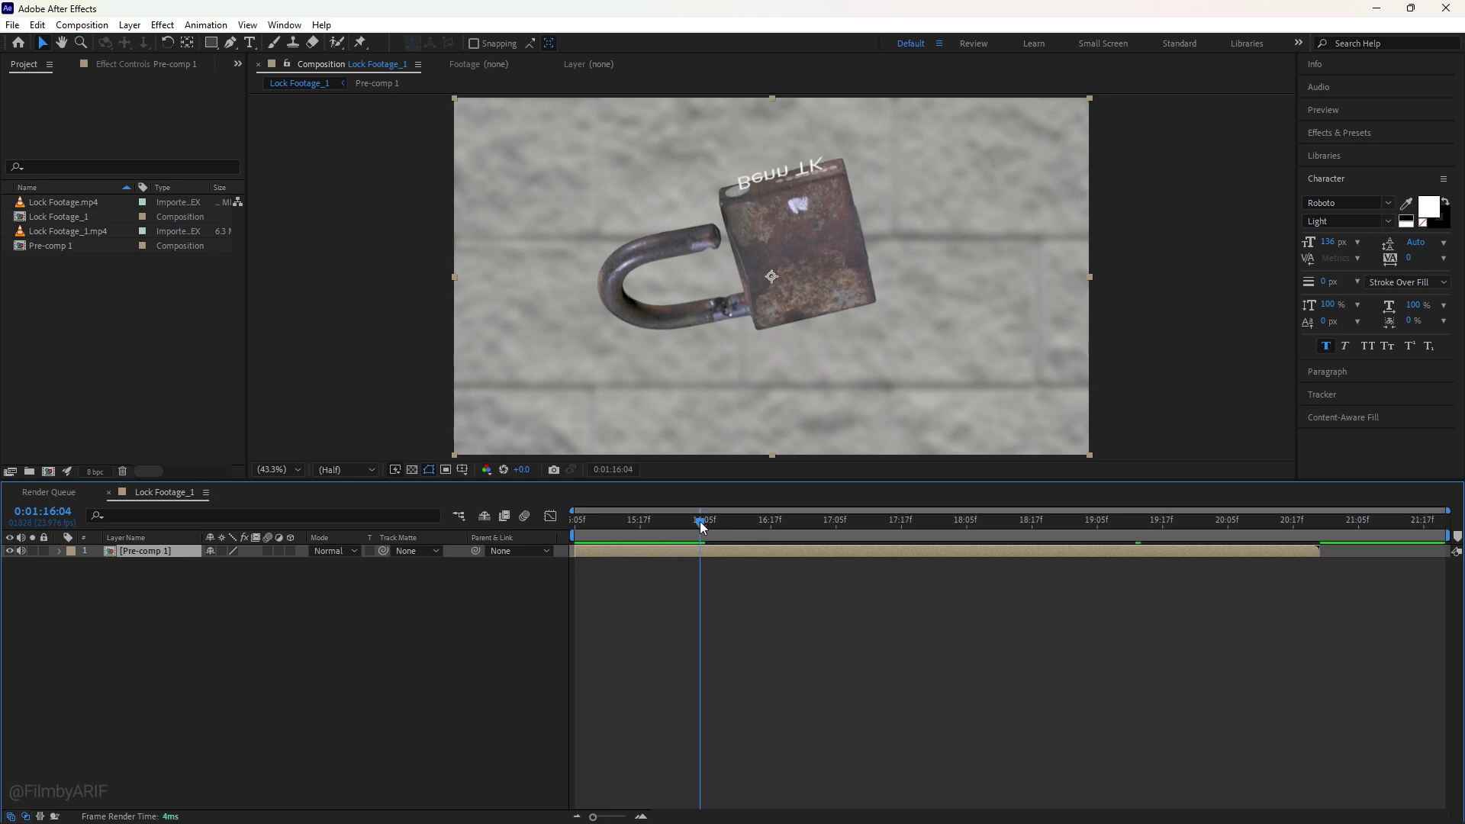
drag(699, 520, 1188, 524)
drag(1268, 520, 1293, 521)
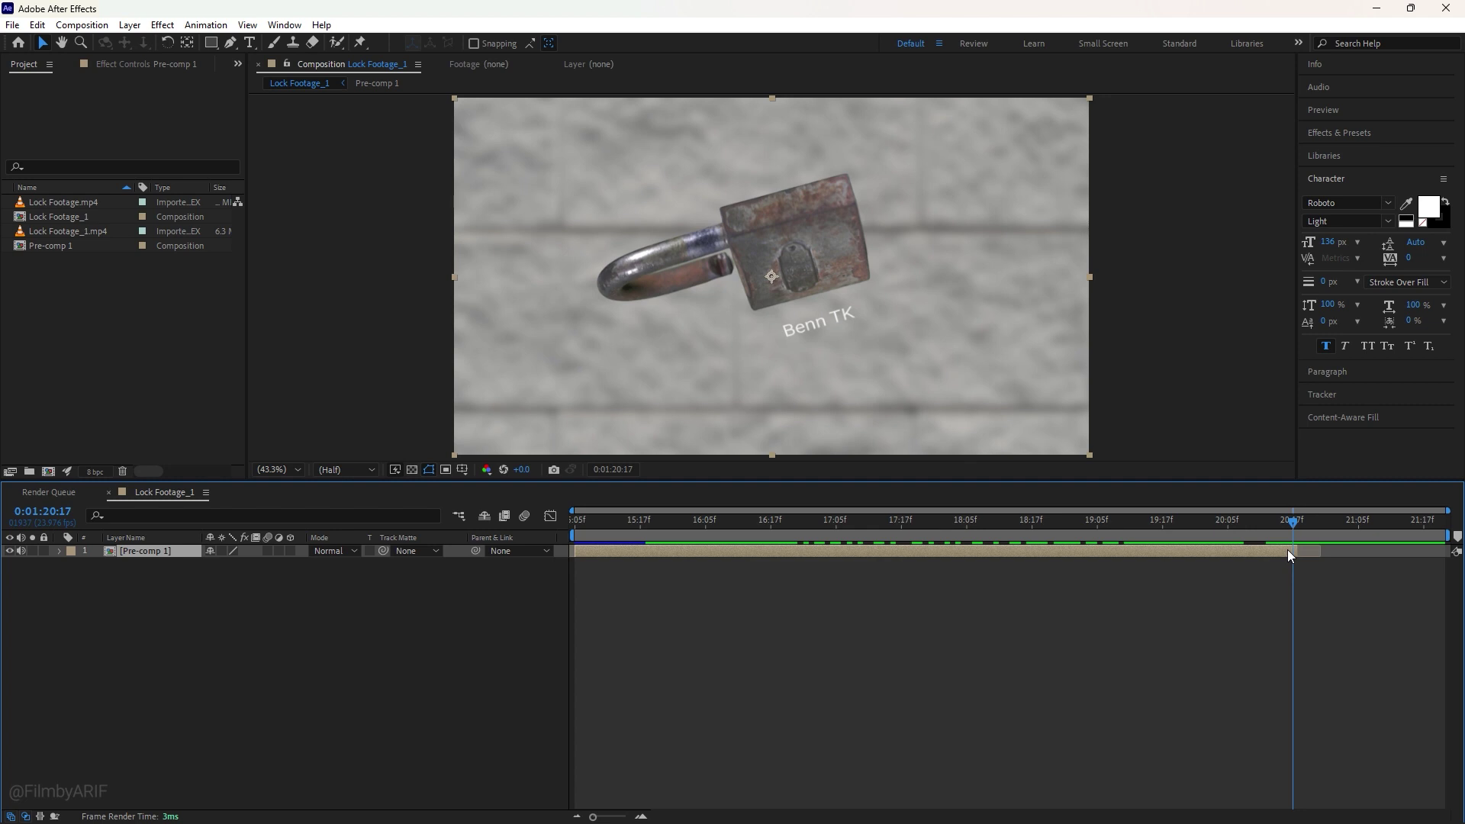
- Enable Time Remap on Pre-comp 1 with keyframes at the start and 17:21, moved to 16:00
key(ctrl+alt+t)
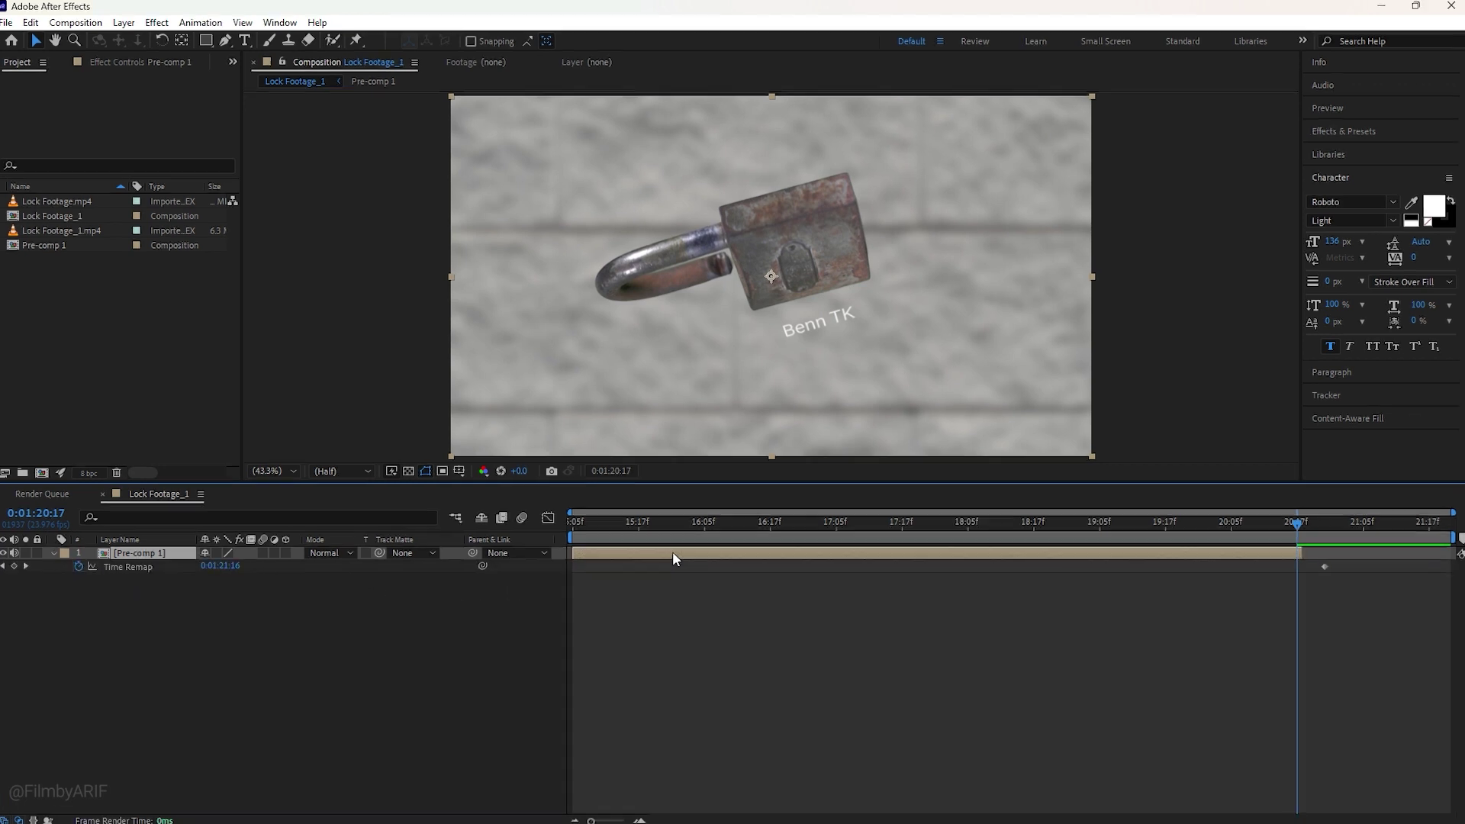
right_click(673, 554)
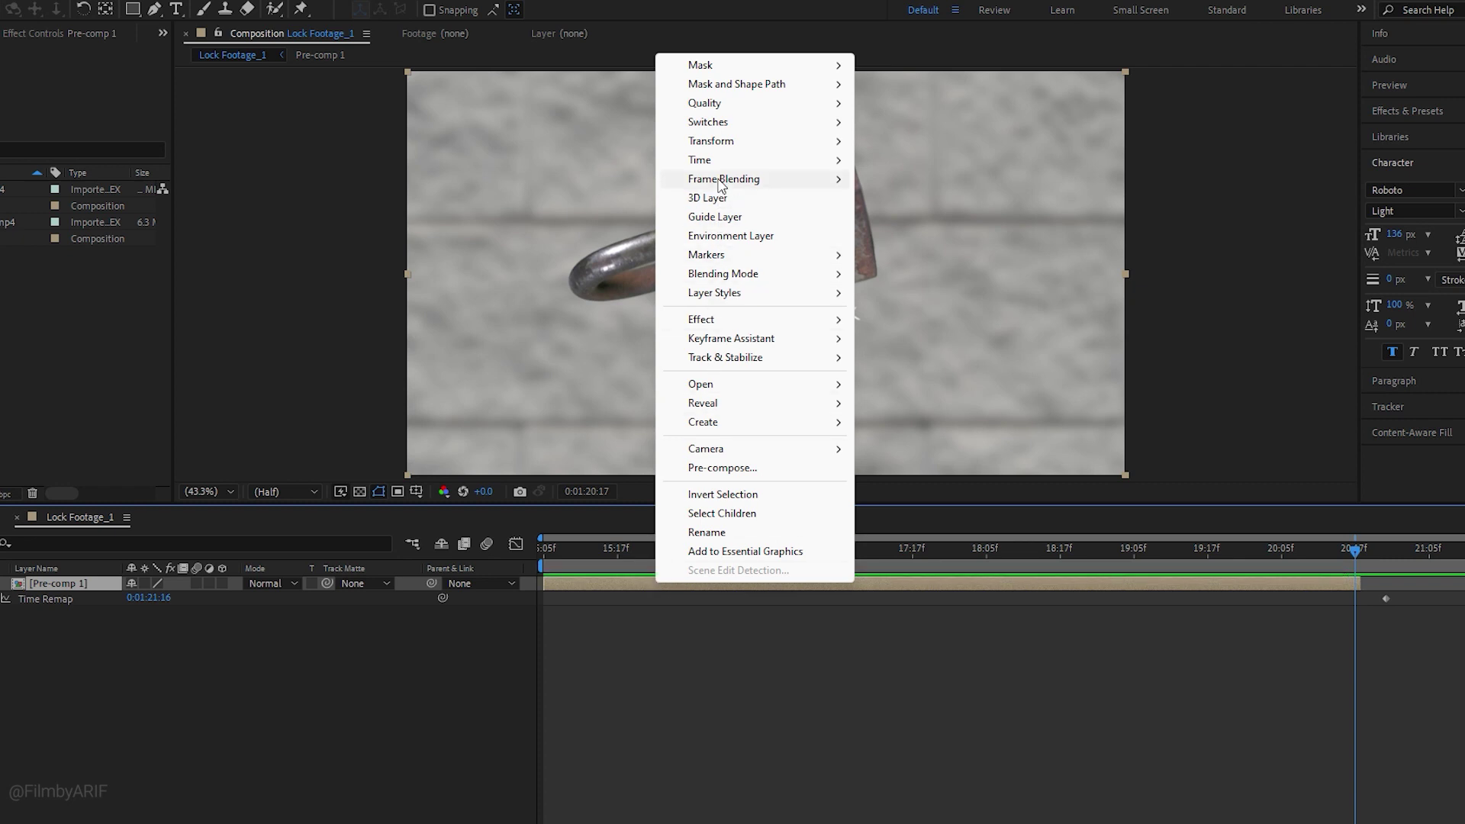
mouse_move(777, 162)
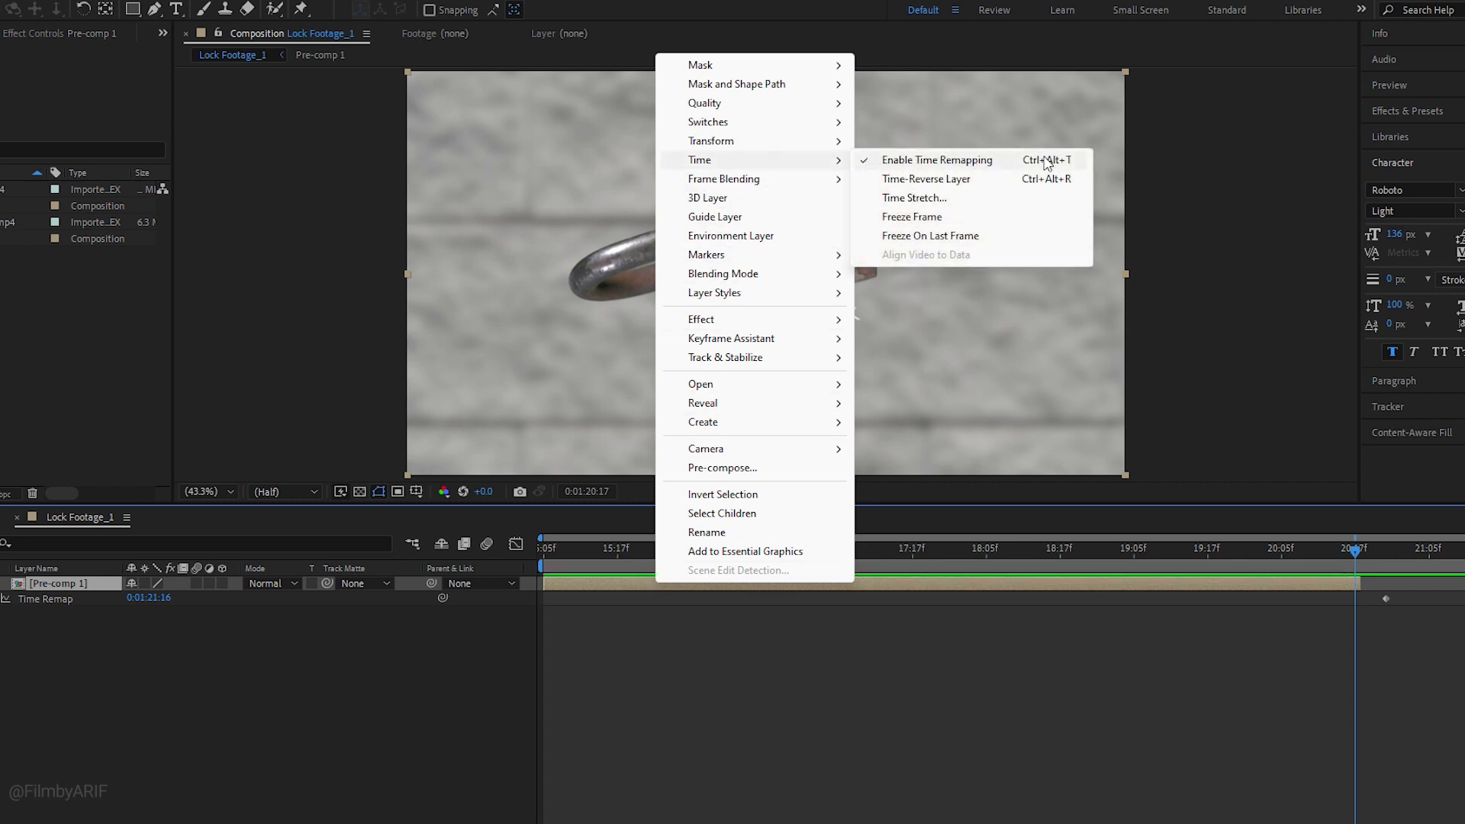
click(1352, 574)
drag(1360, 548, 551, 561)
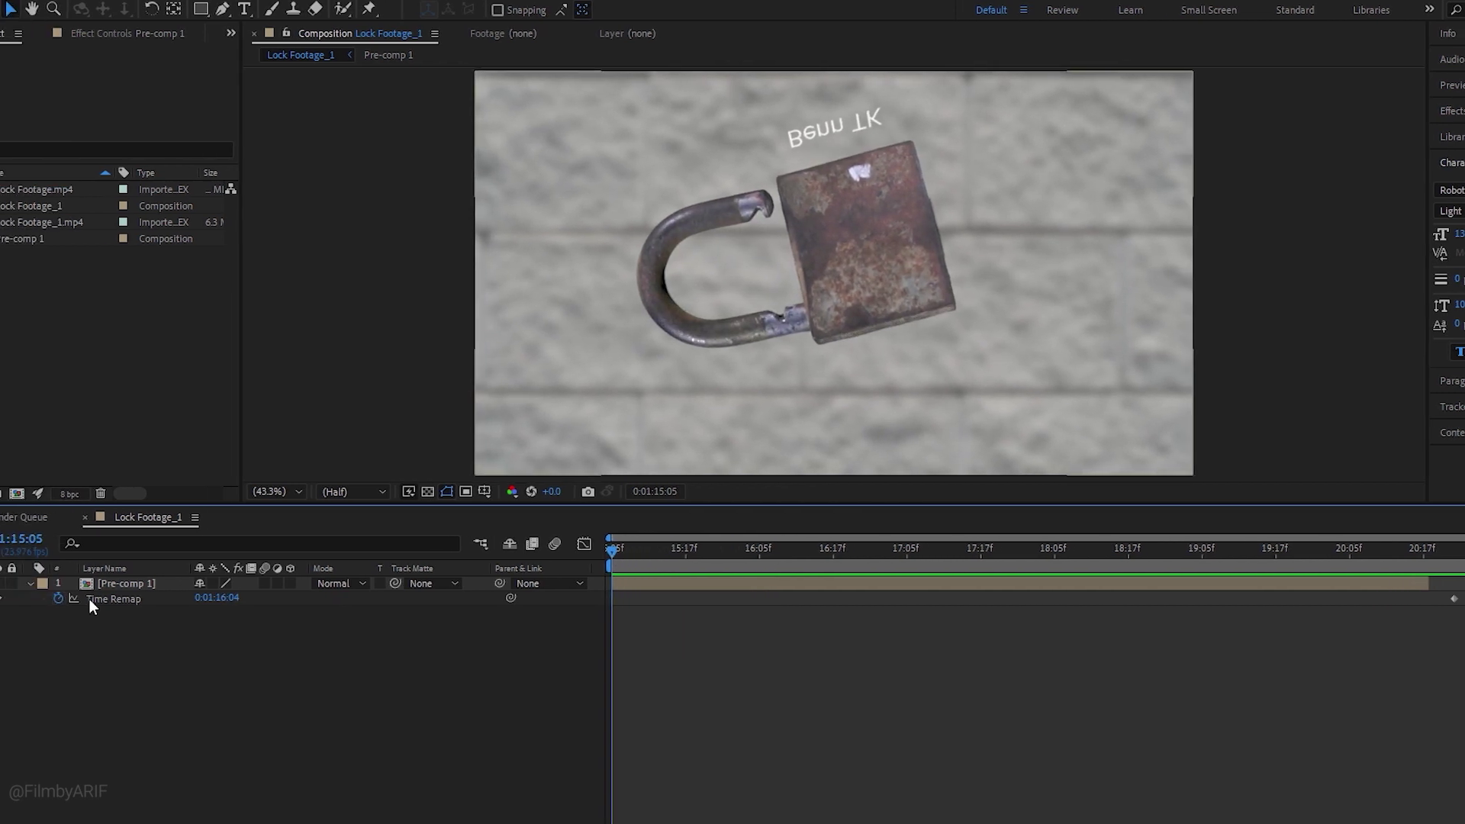
click(20, 599)
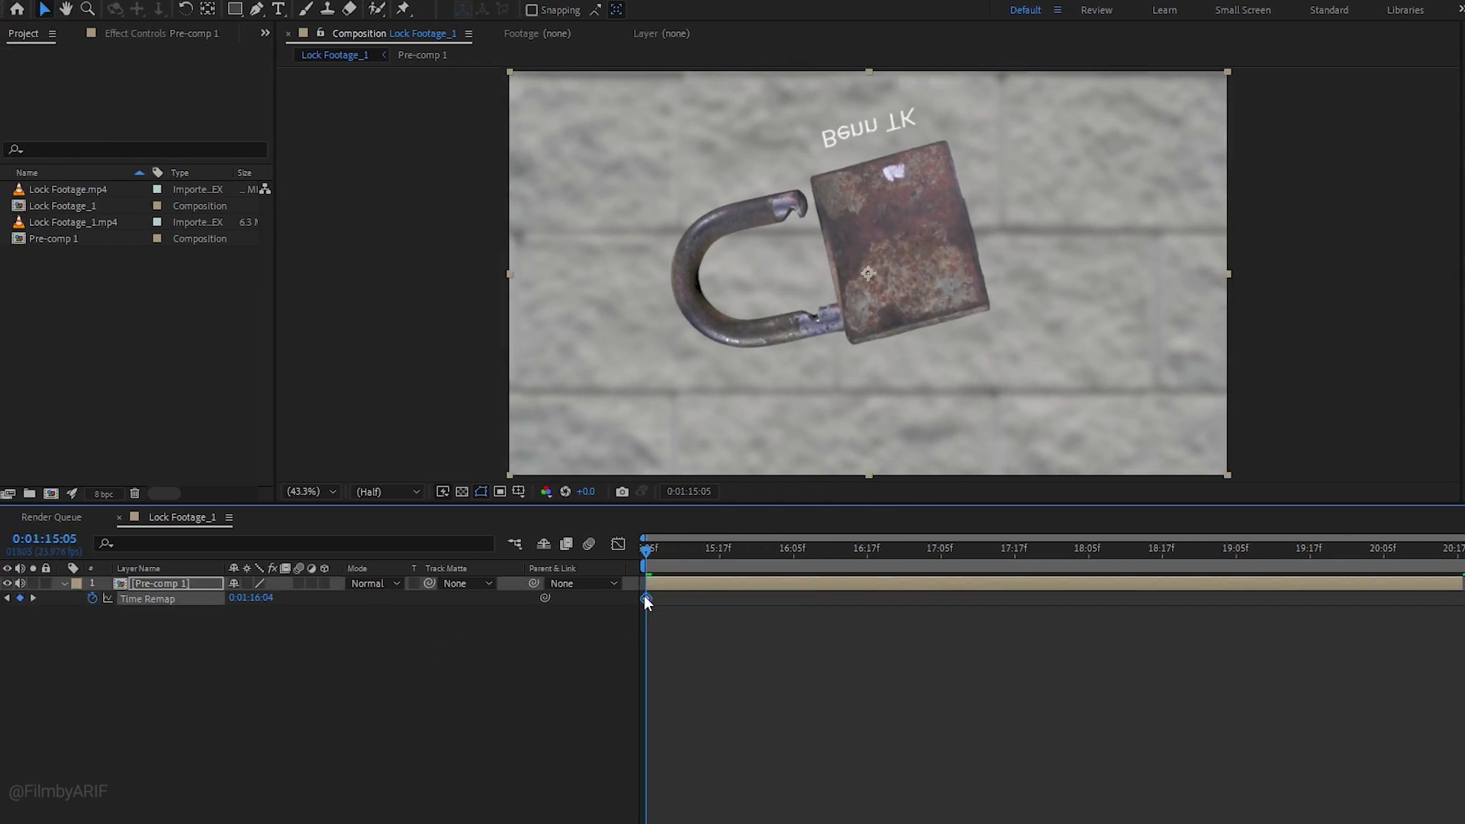
drag(647, 553, 1040, 549)
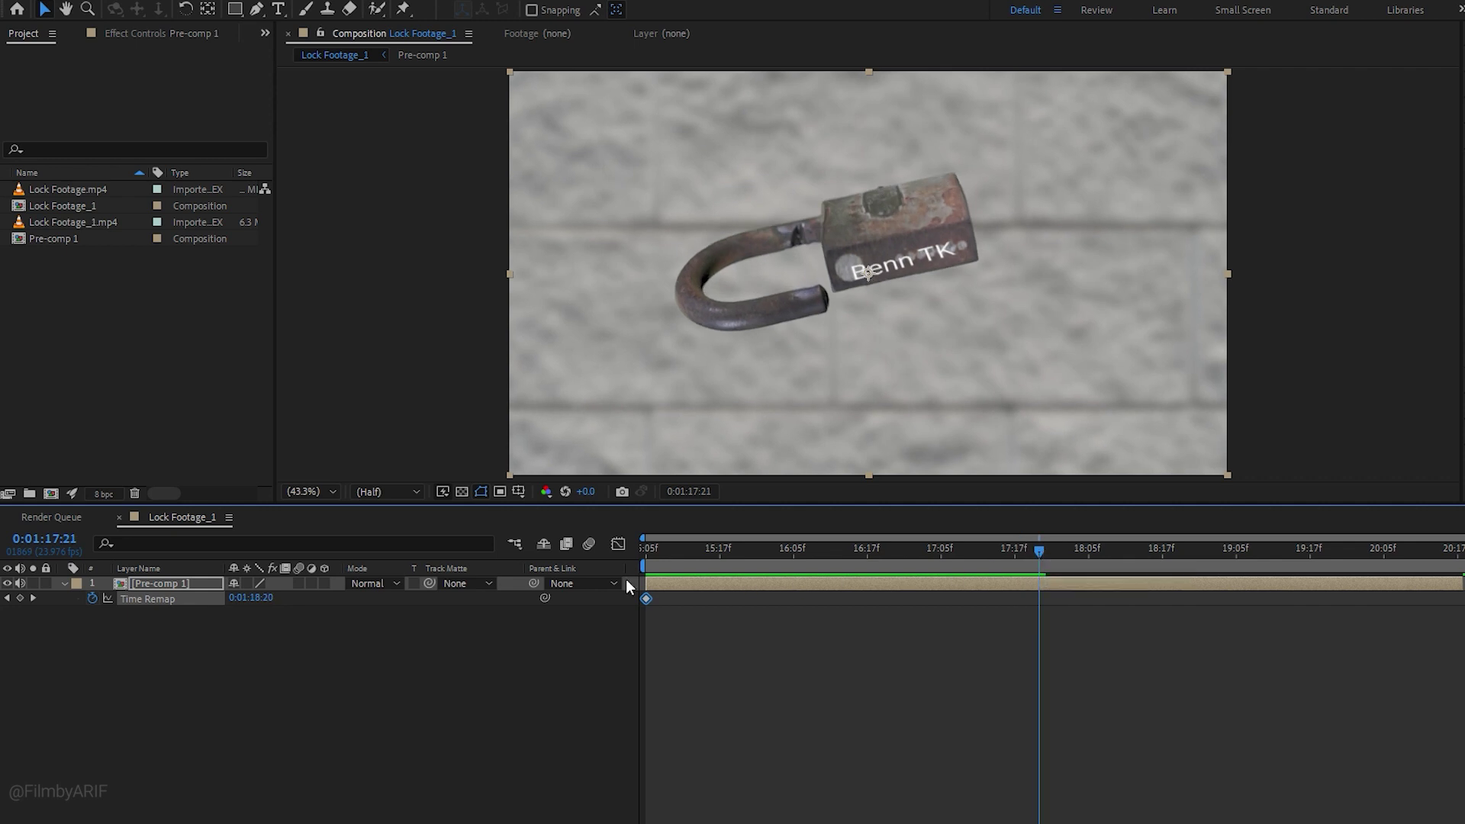
click(20, 599)
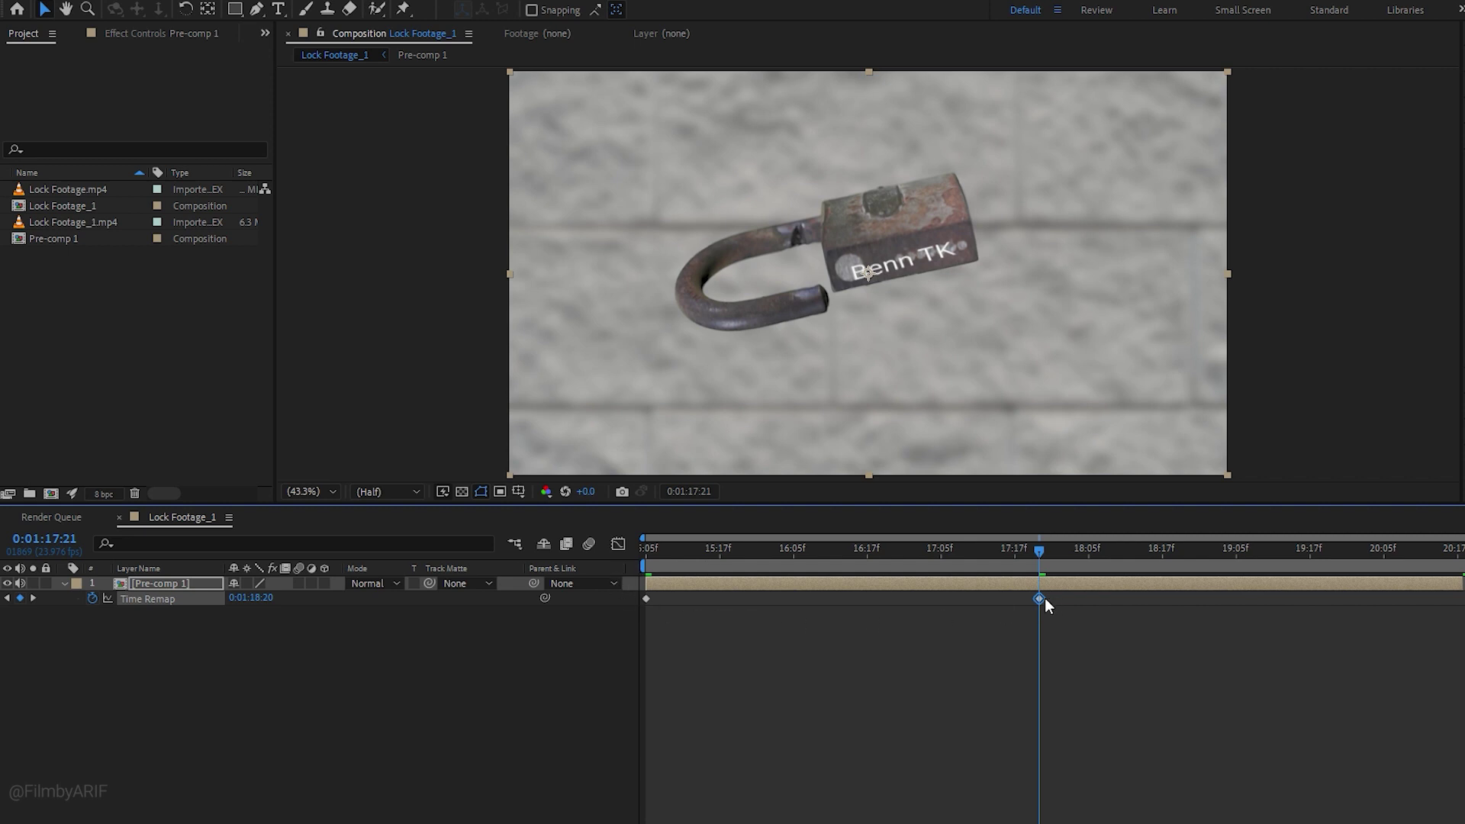
drag(1039, 599, 647, 551)
key(space)
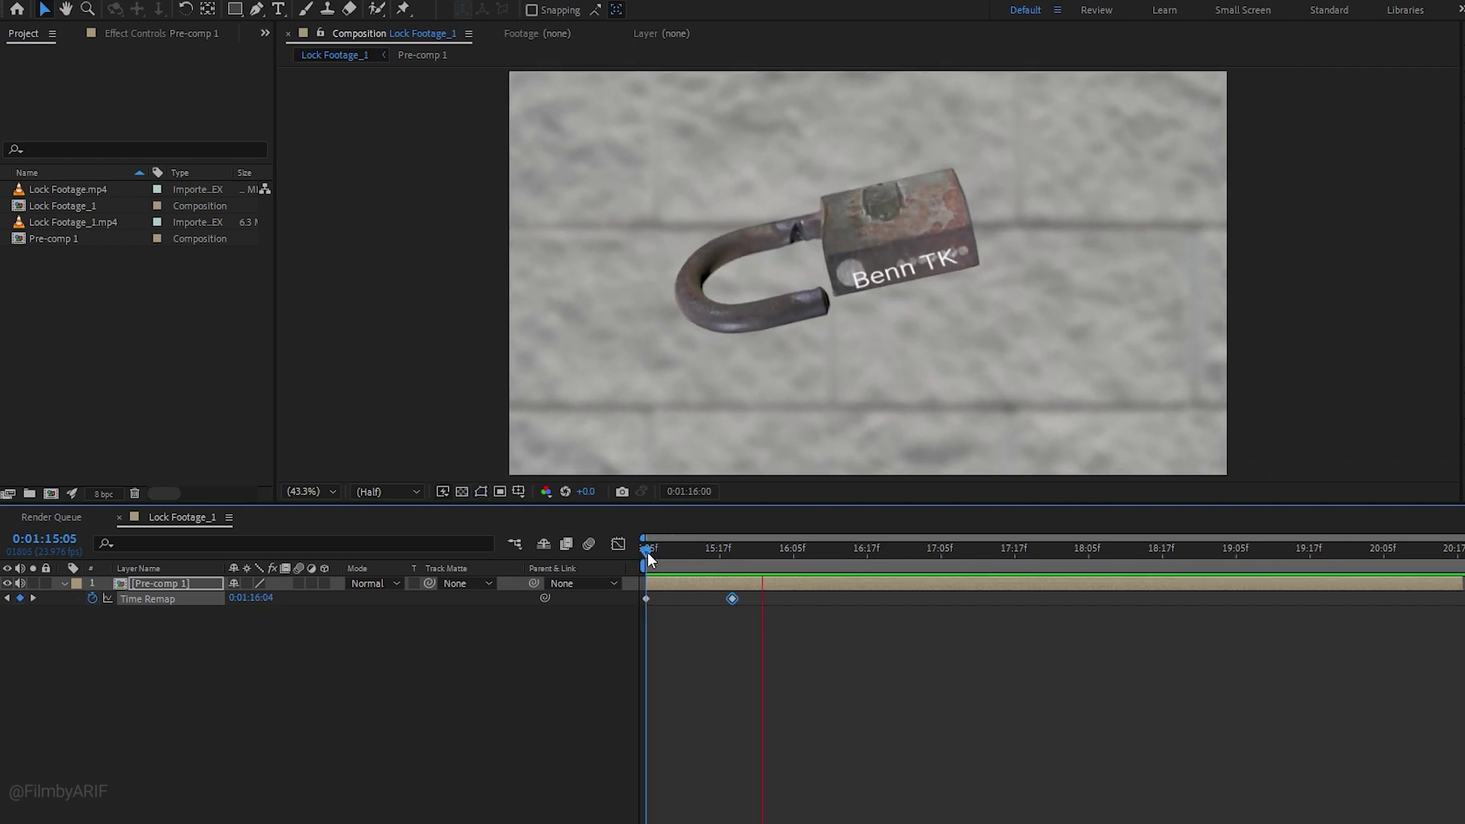
key(space)
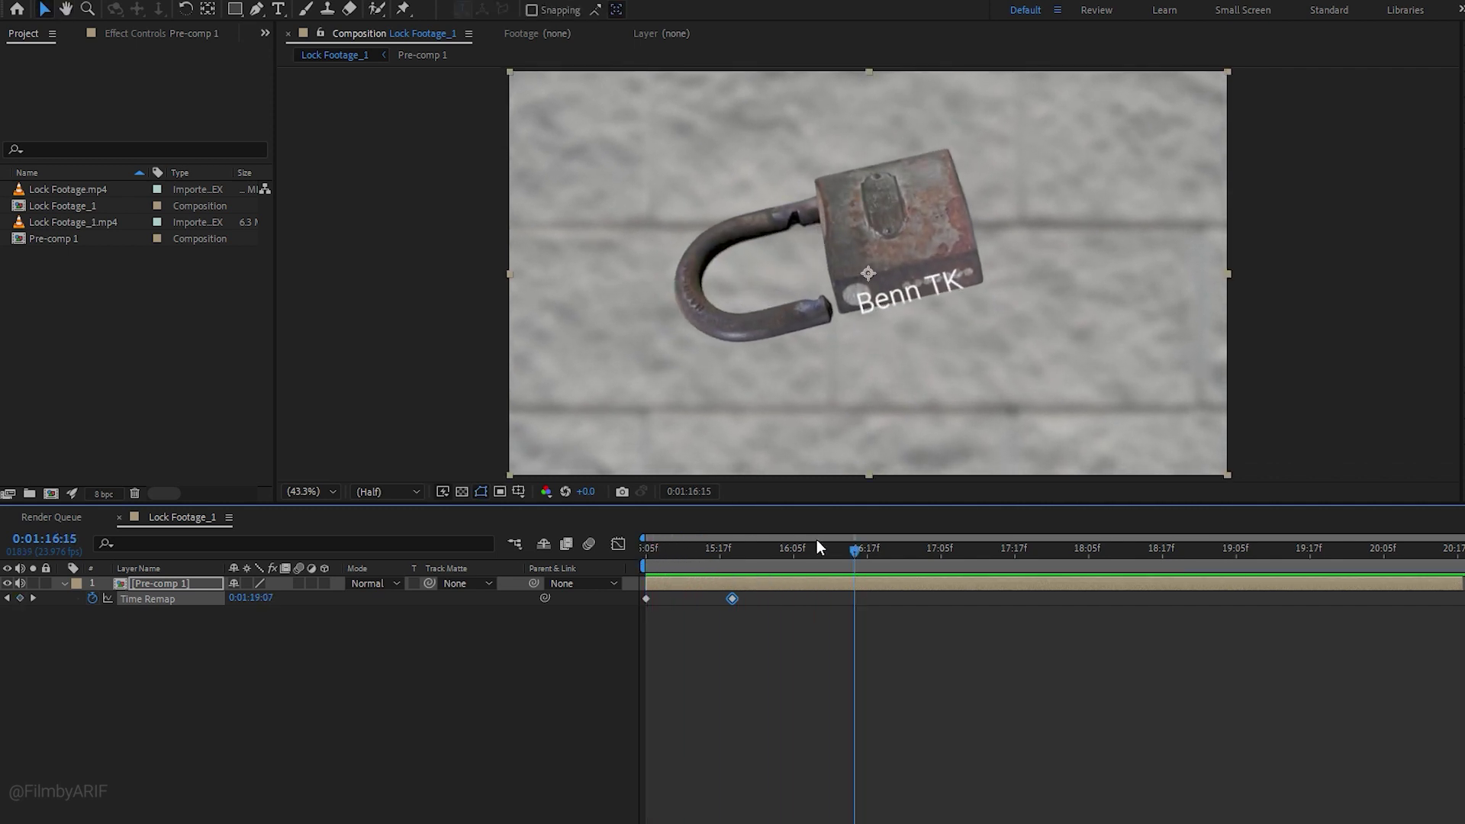
- Add Time Remap keyframes at 17:06 and 20:17, moving the last to 17:22 to end the work area
drag(859, 548, 947, 550)
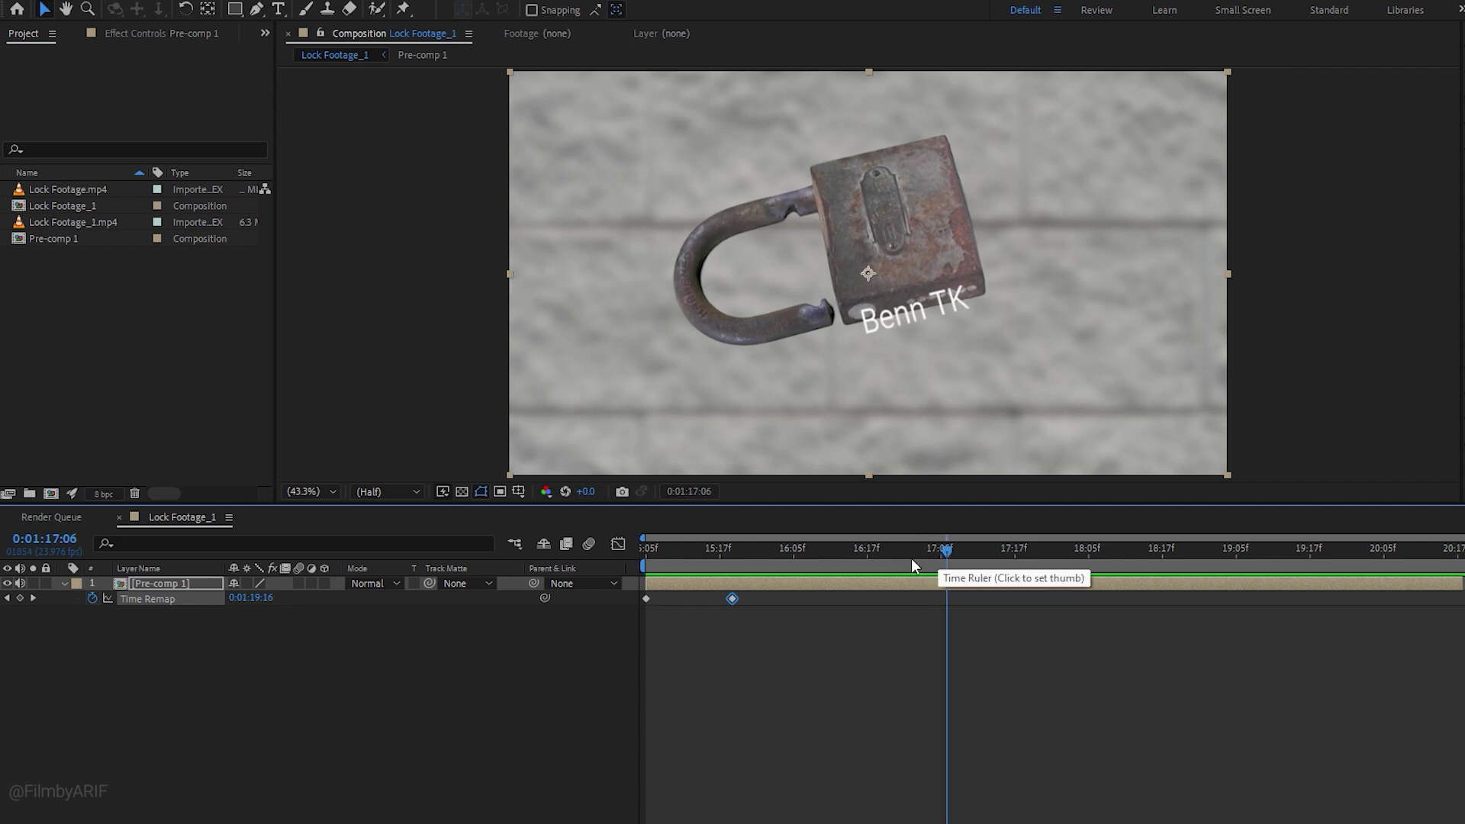
click(20, 598)
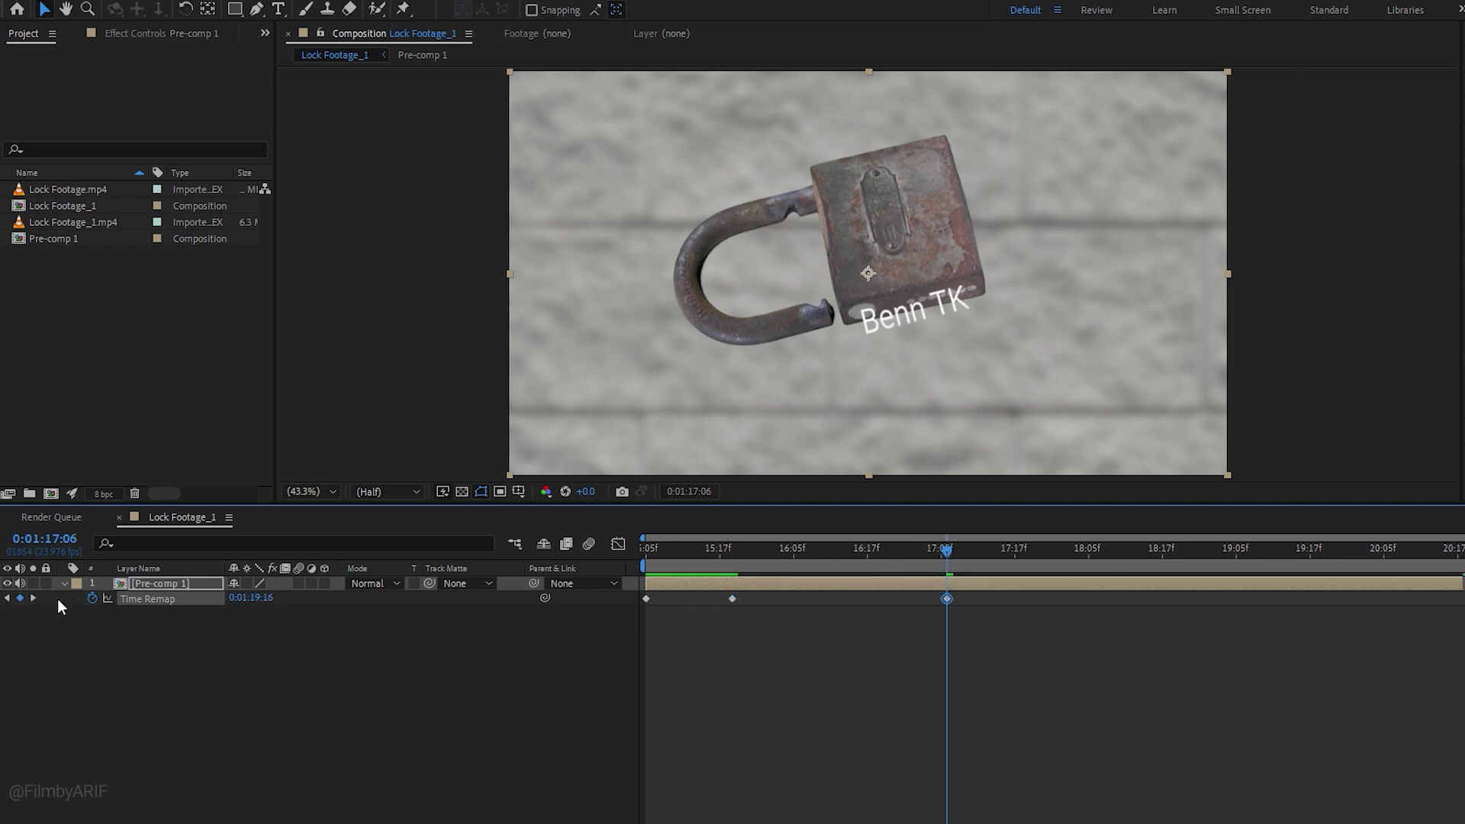
drag(952, 551, 1454, 537)
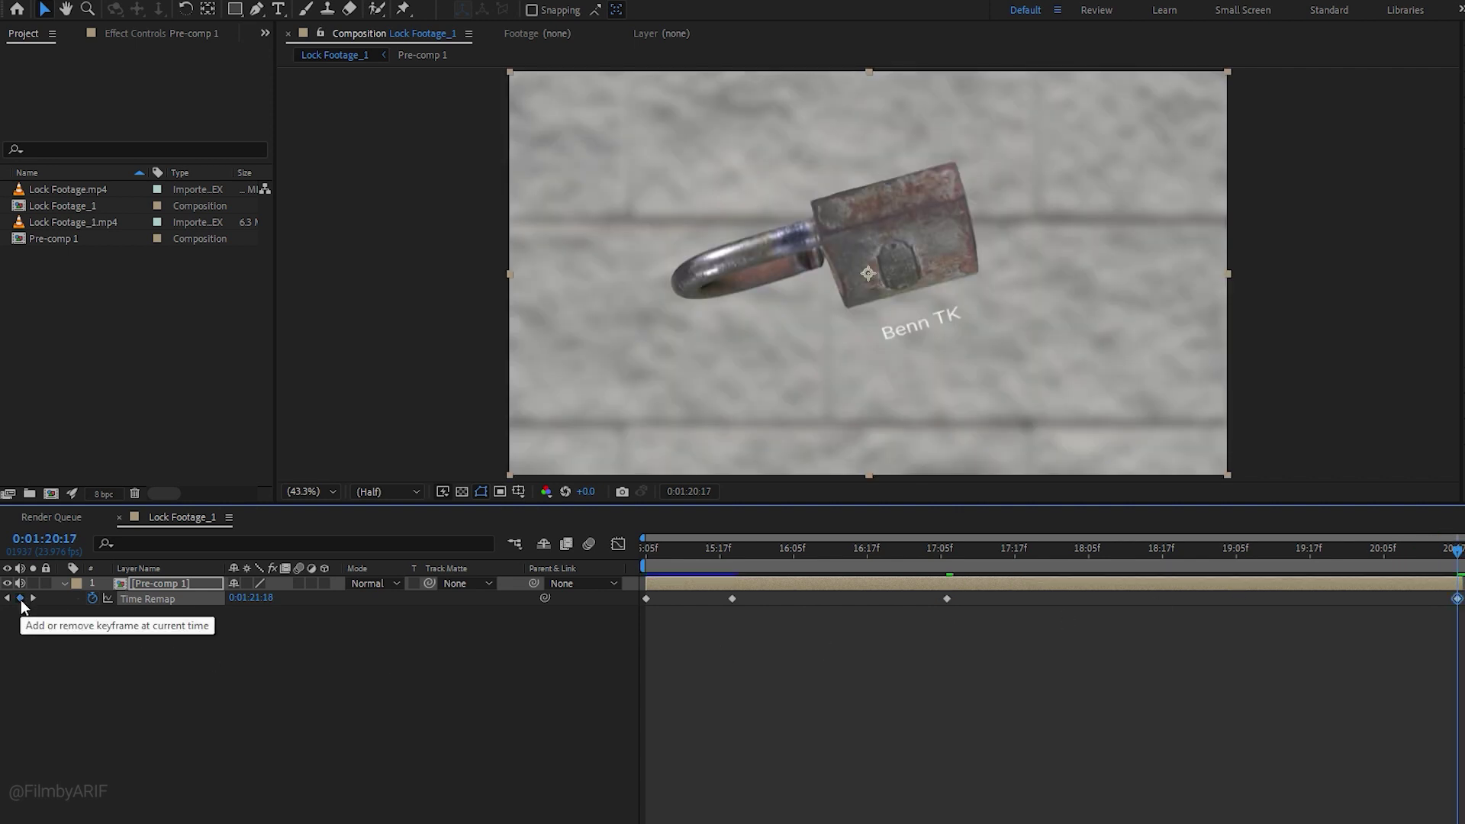
click(20, 599)
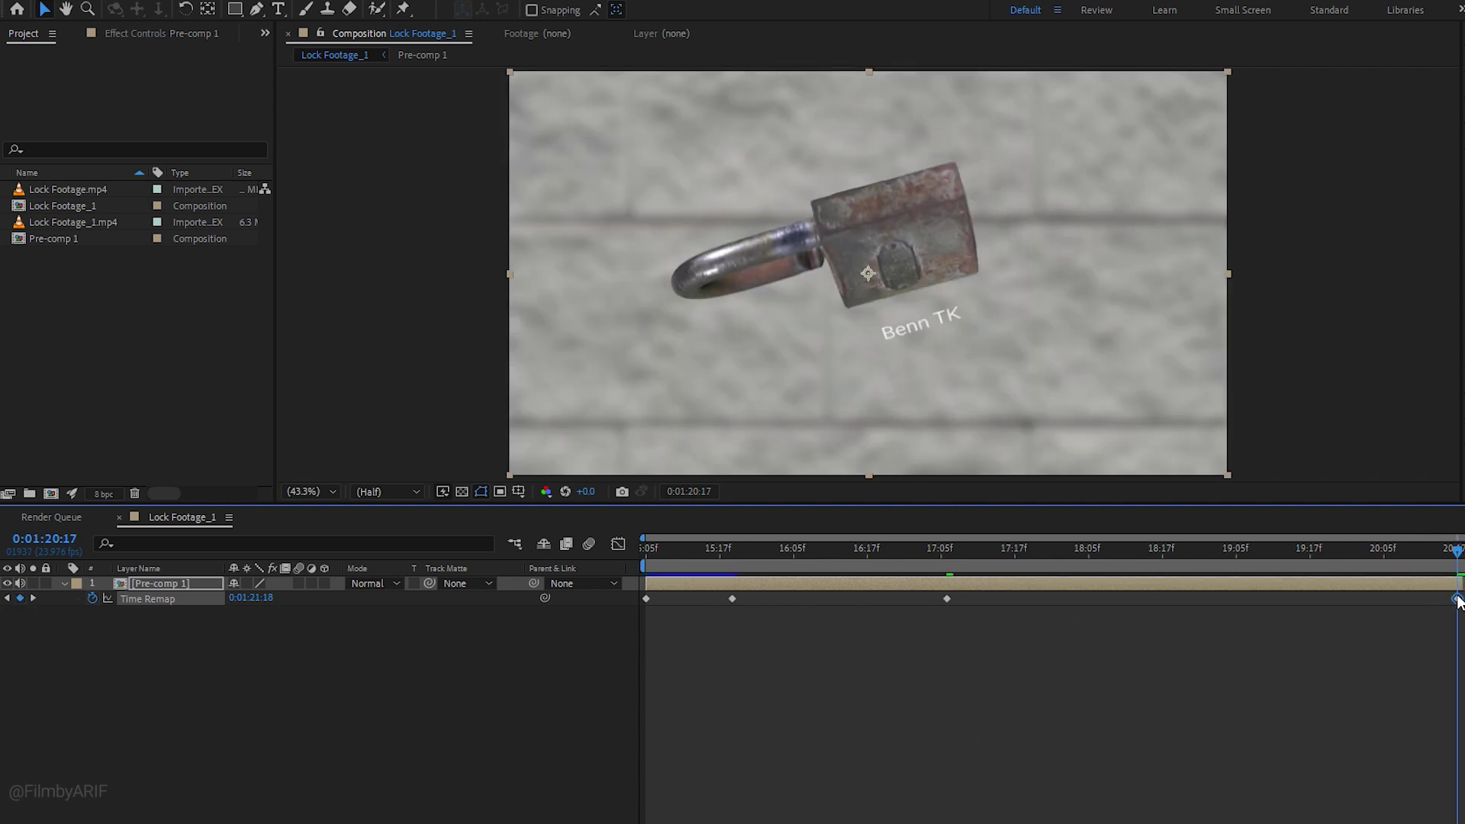
drag(1458, 601, 1033, 601)
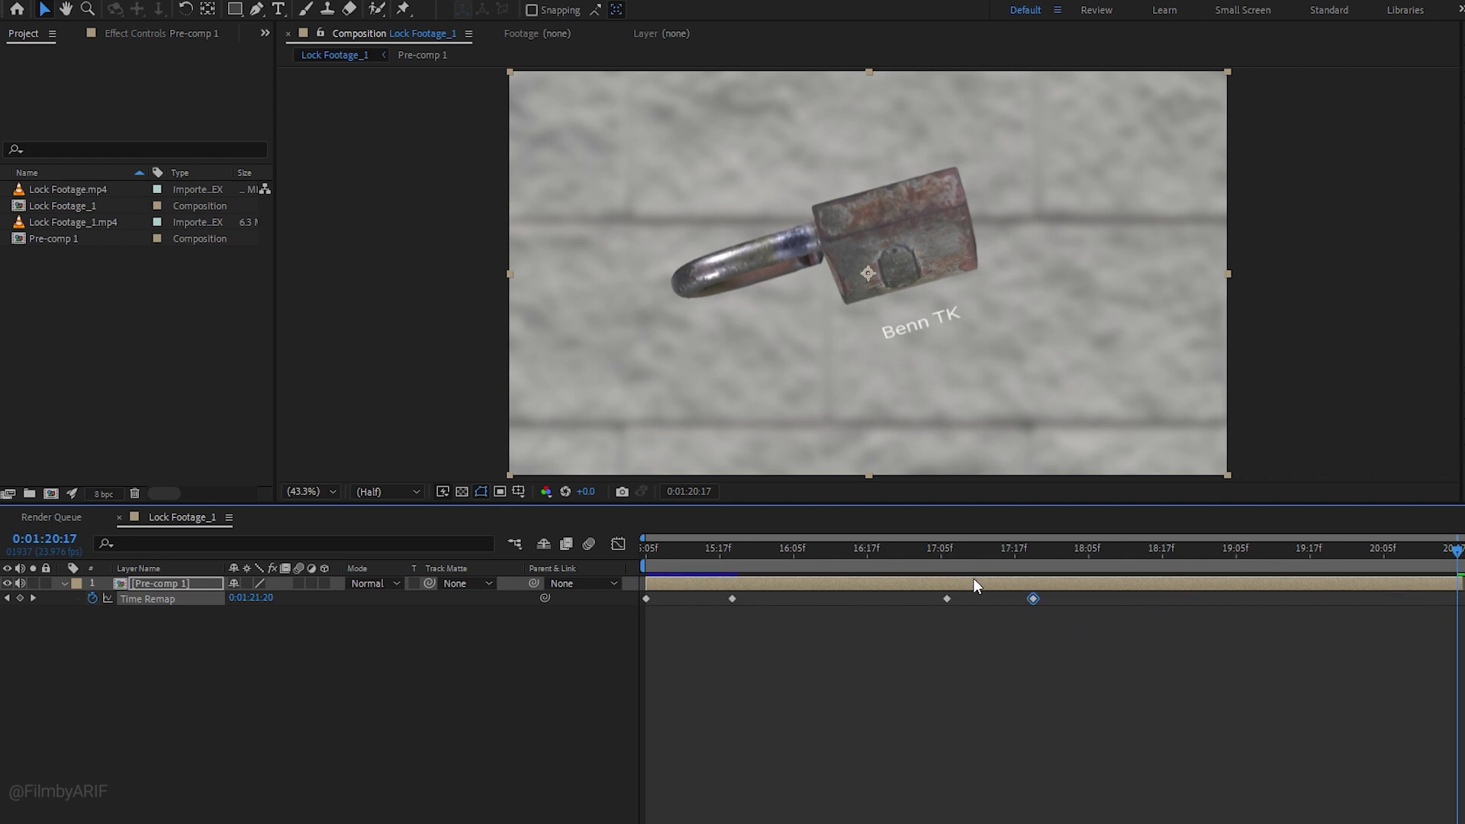
drag(1464, 565, 1049, 565)
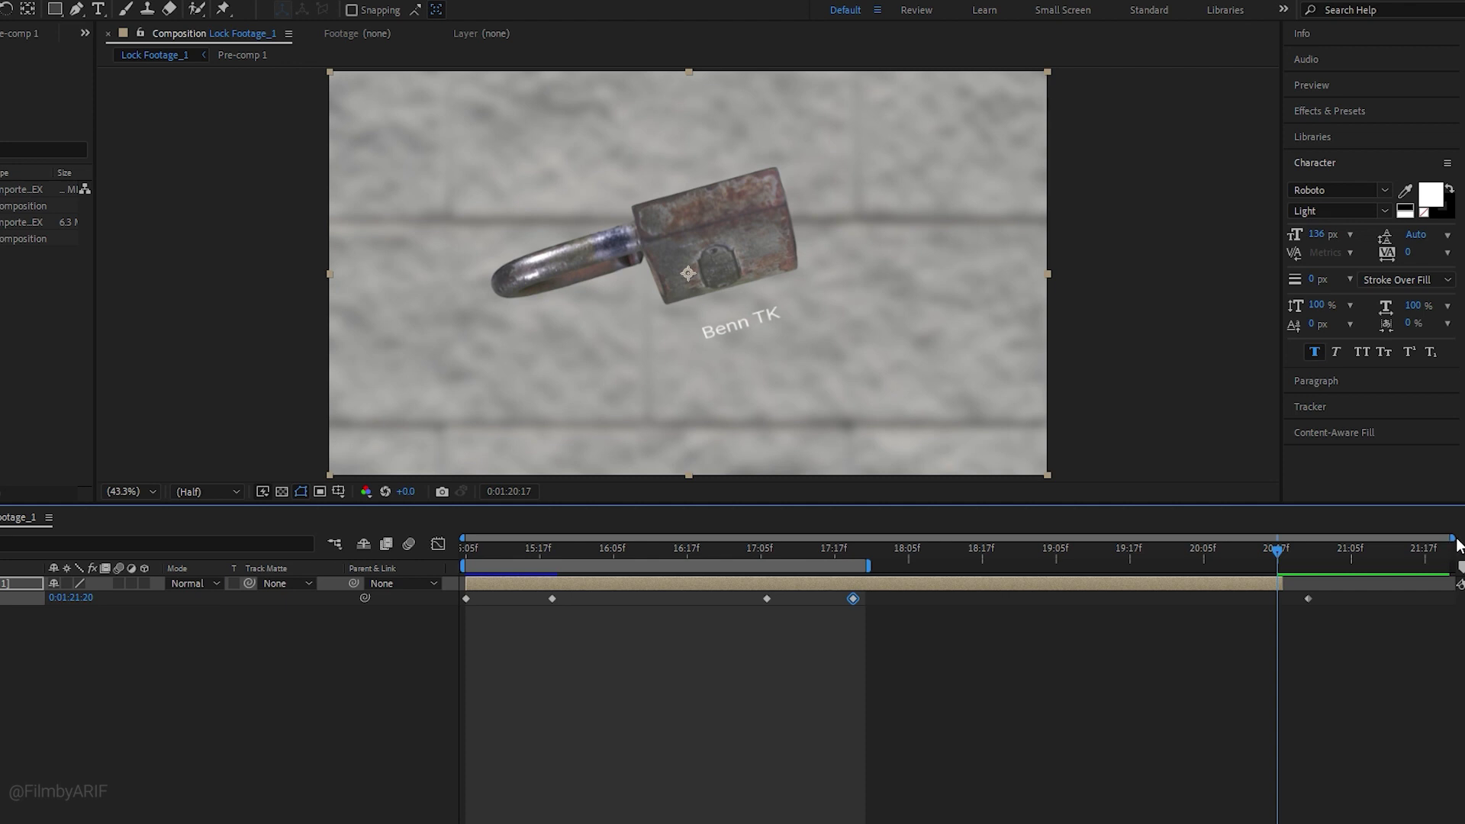
drag(1454, 539, 1043, 545)
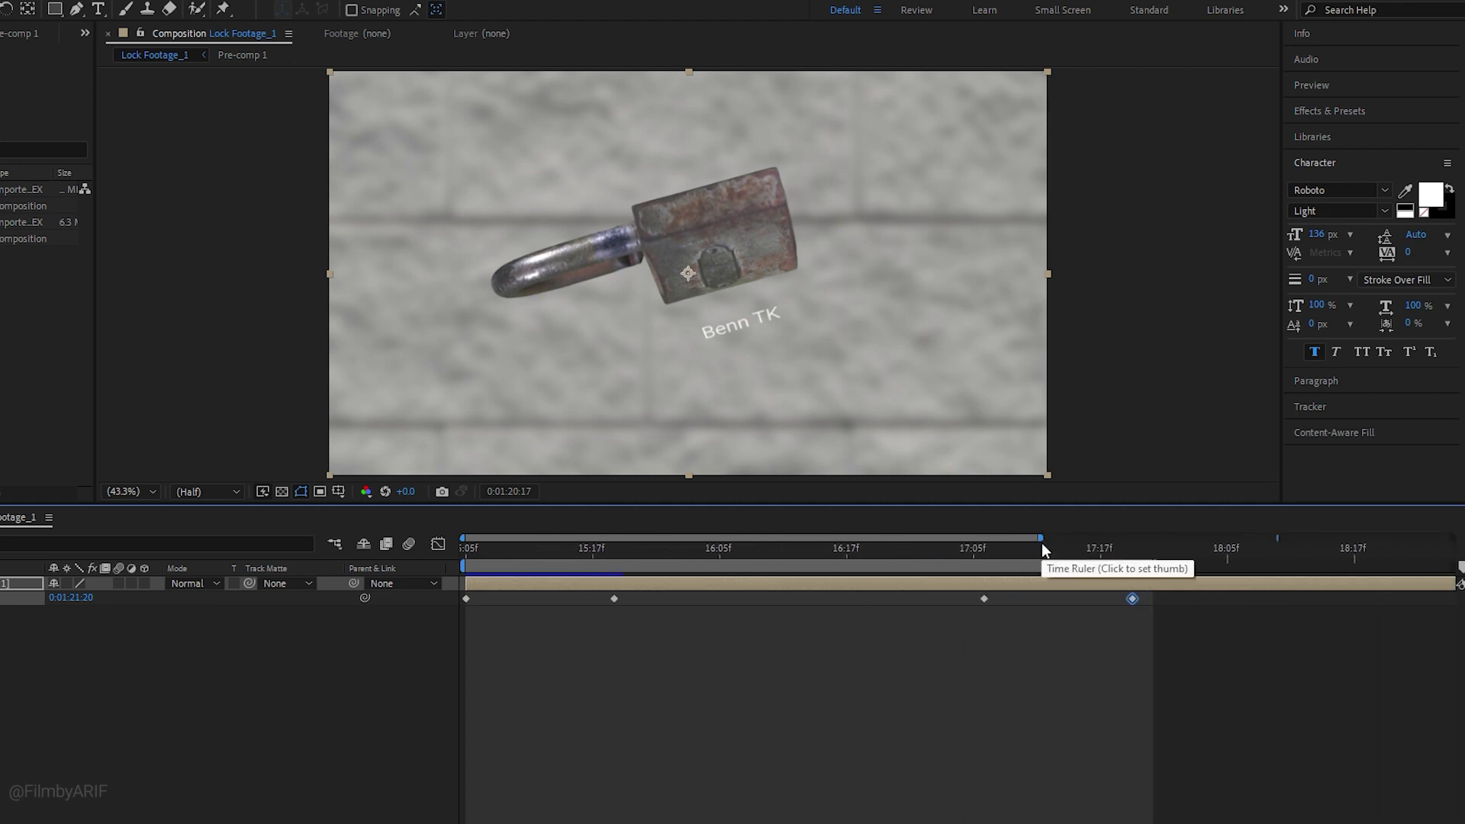
click(464, 552)
key(space)
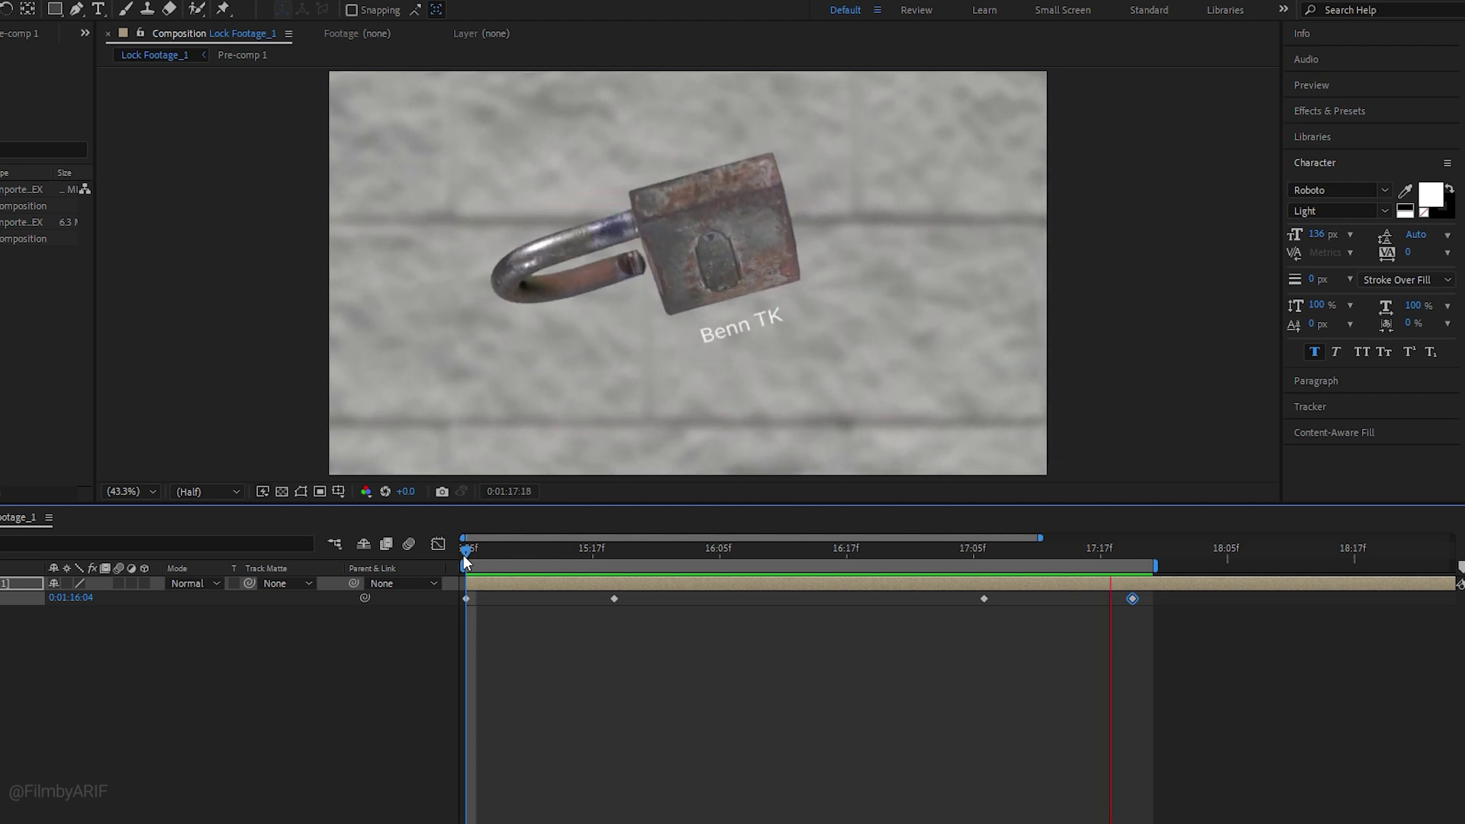
- In the Graph Editor, apply Easy Ease to all Time Remap keyframes
key(space)
click(438, 545)
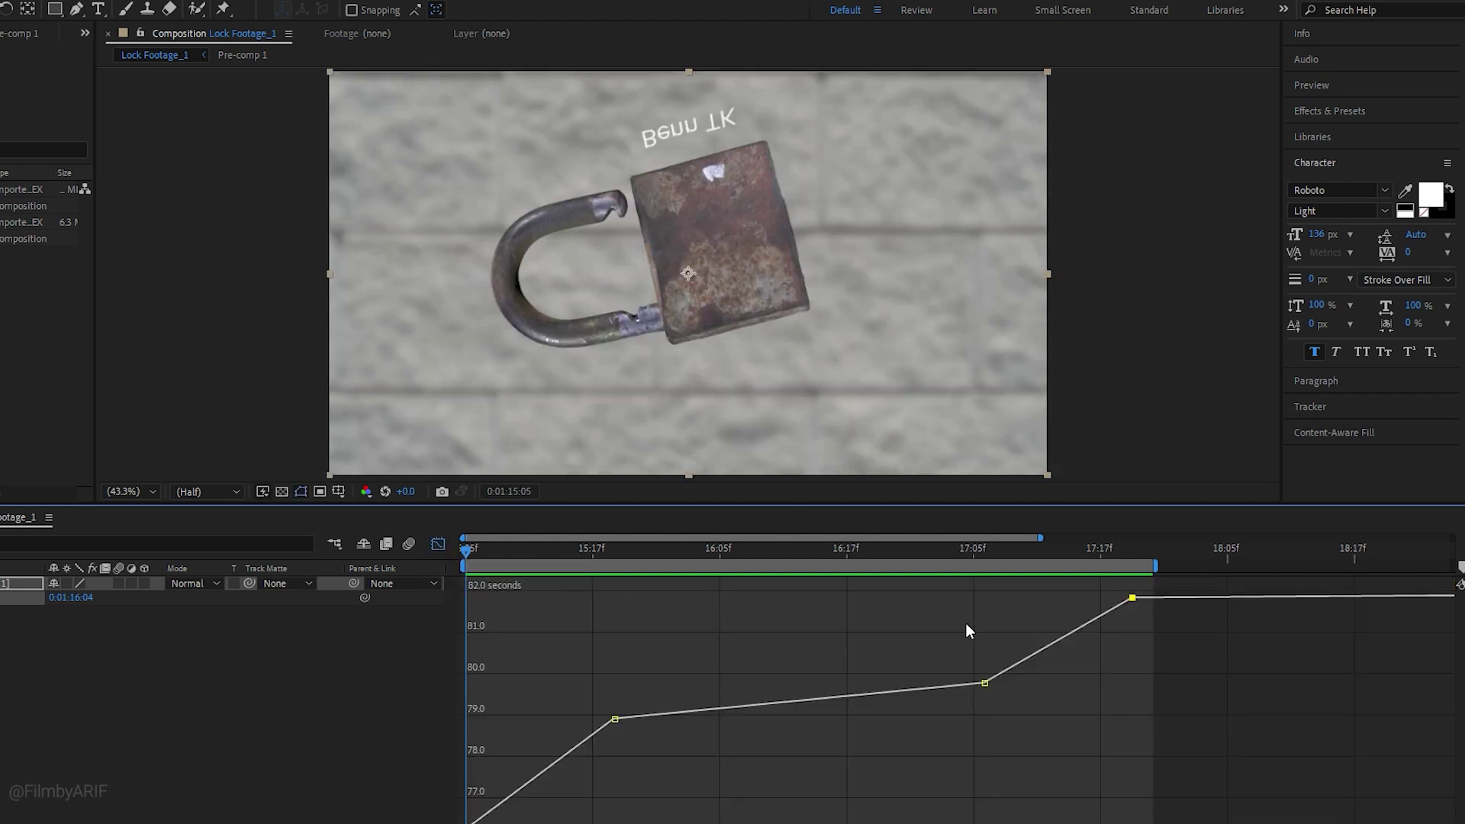
drag(1170, 586, 590, 774)
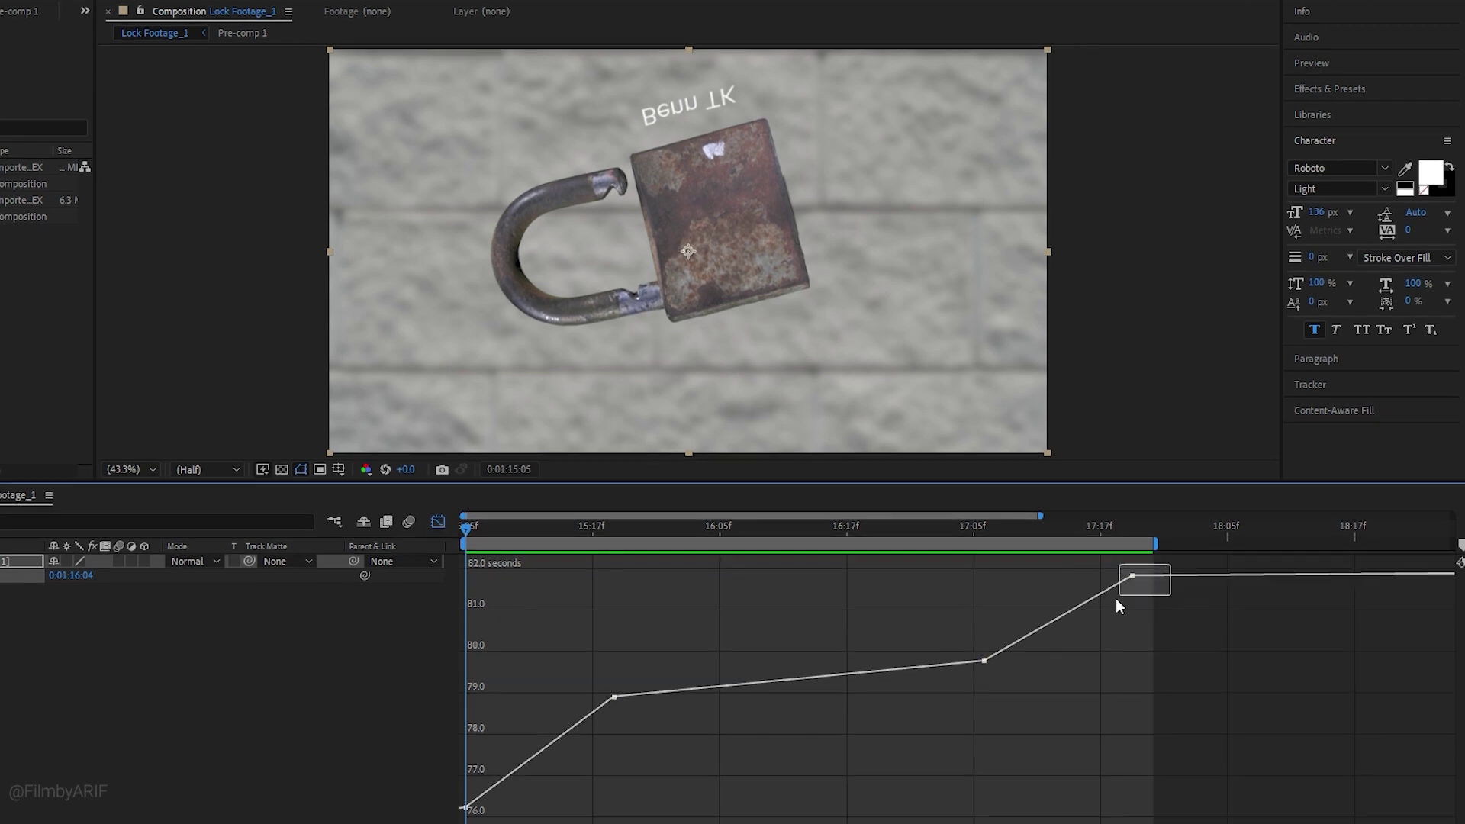
key(F9)
drag(591, 709, 448, 777)
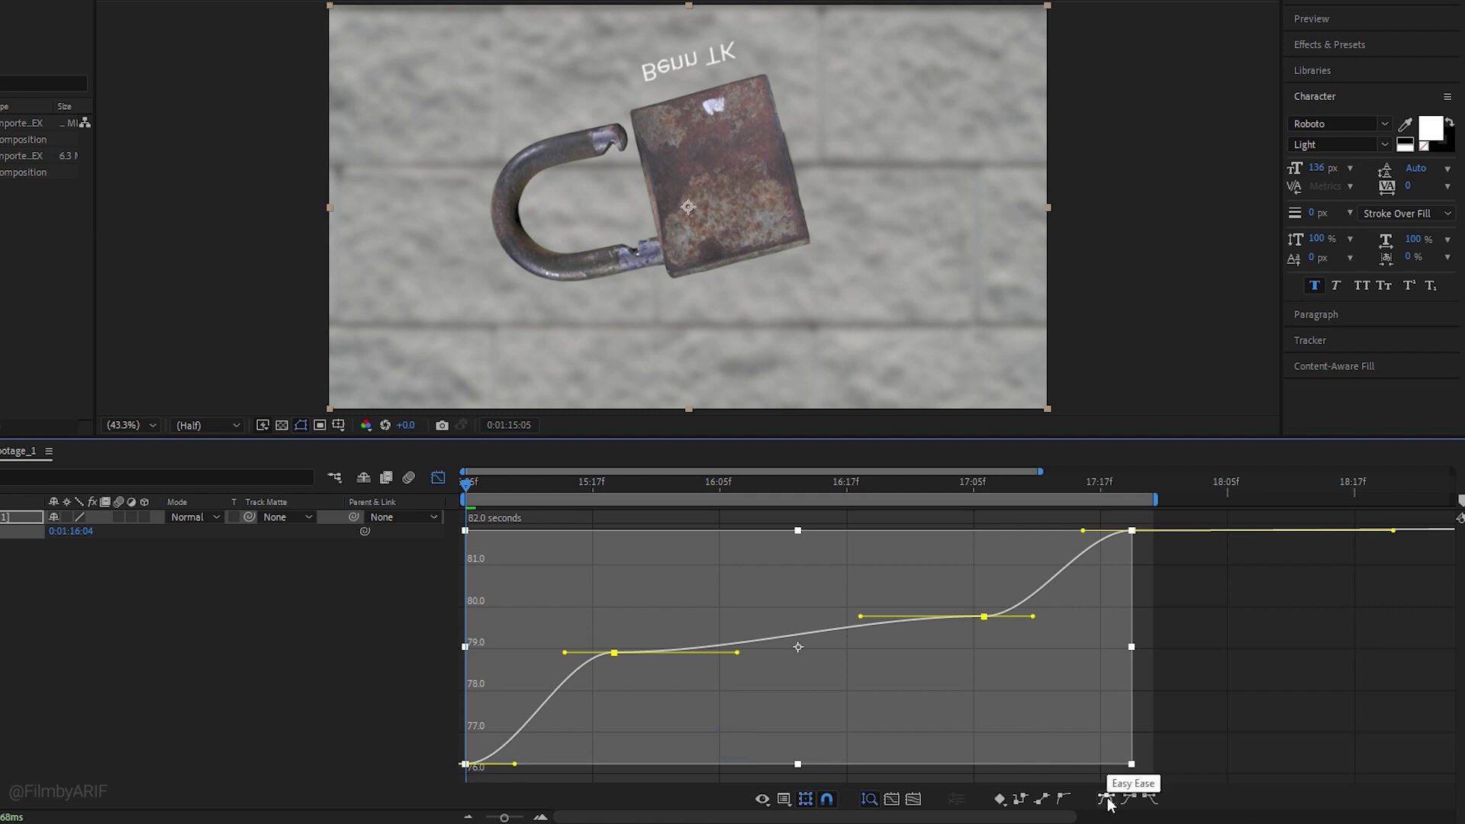
click(1256, 669)
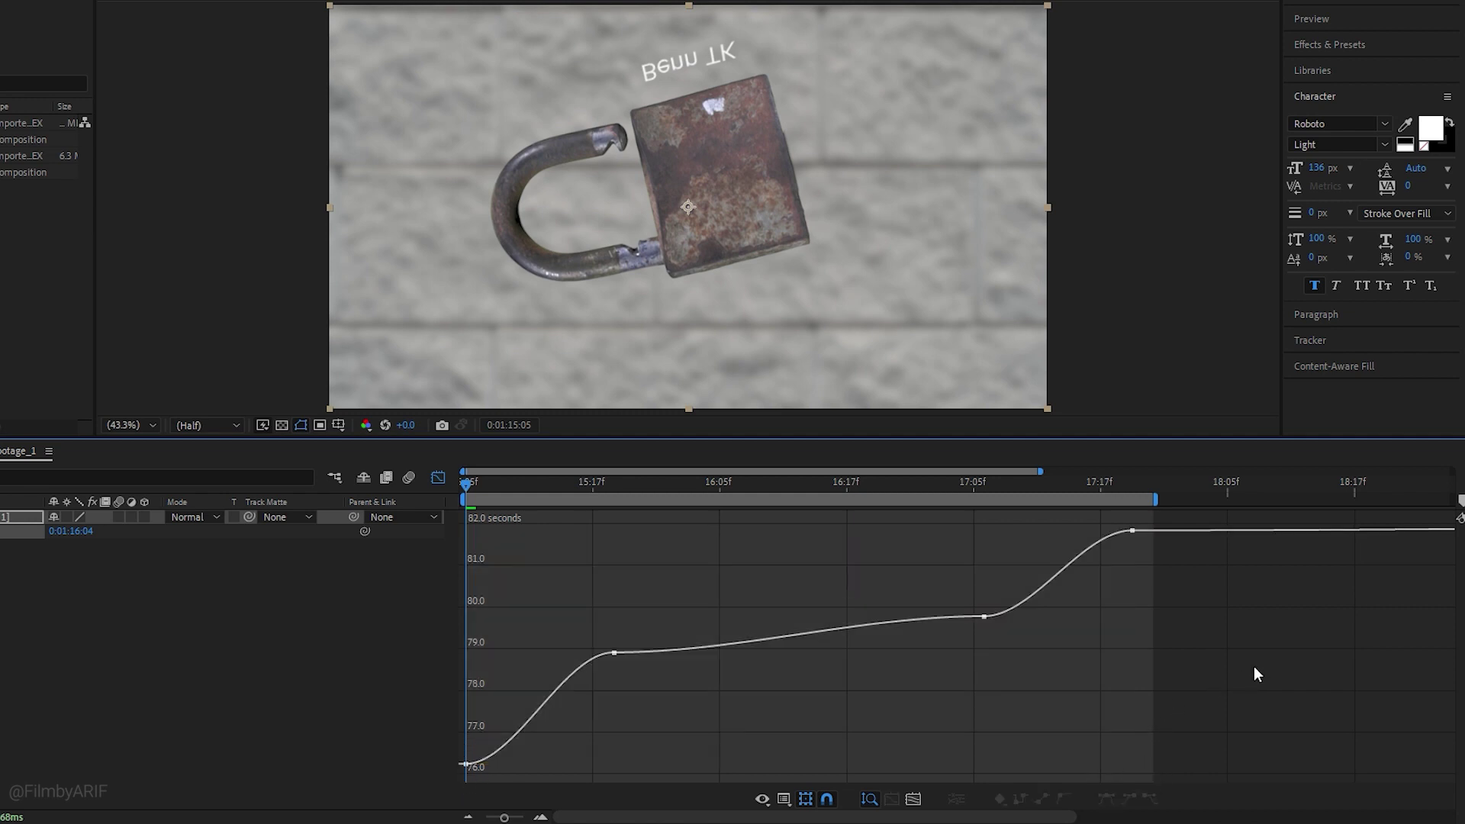
- Reshape the Bezier handles for a quick start and a sharp final rise, then preview
click(467, 765)
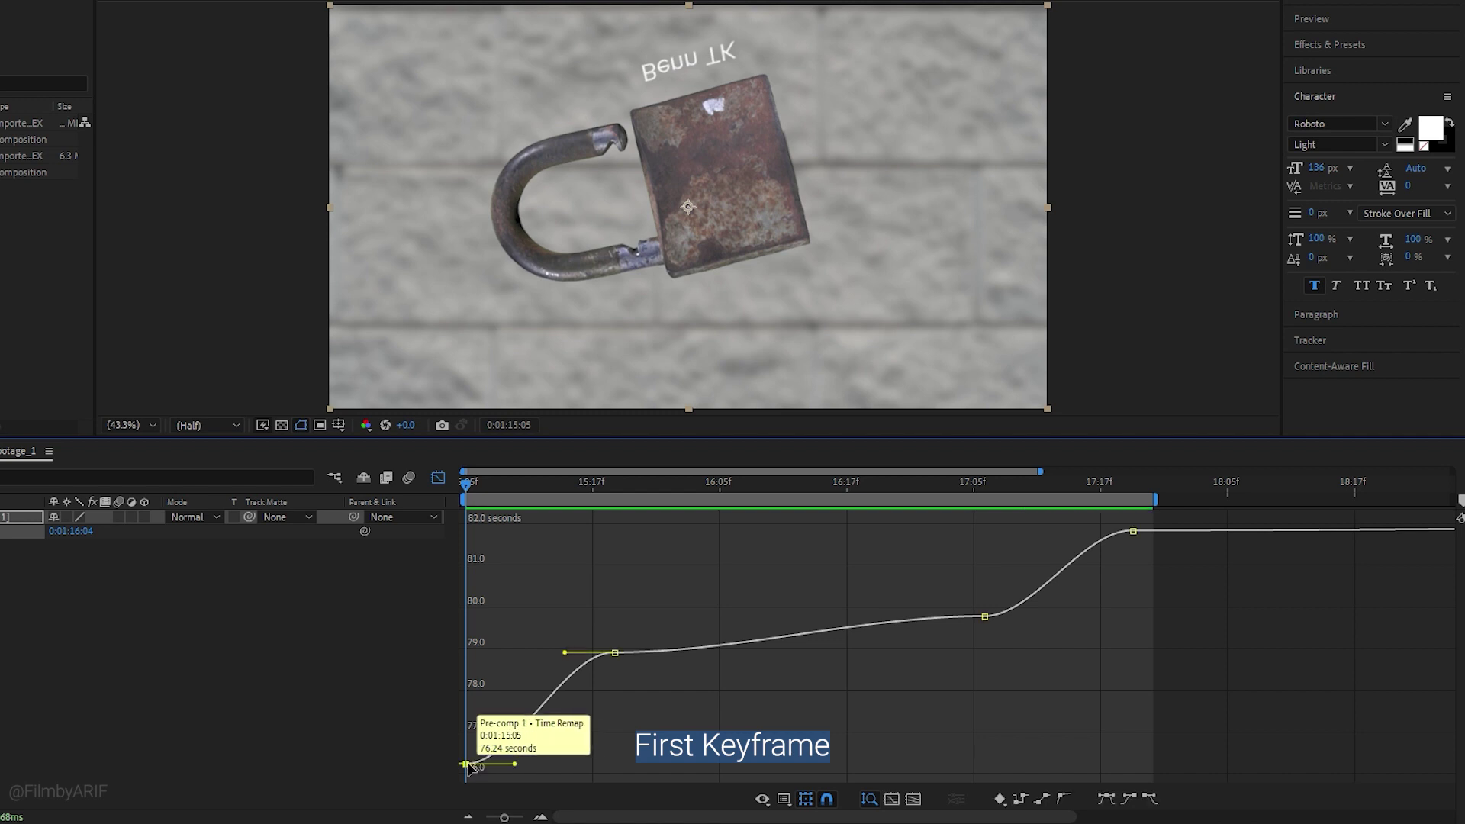
drag(515, 765, 511, 696)
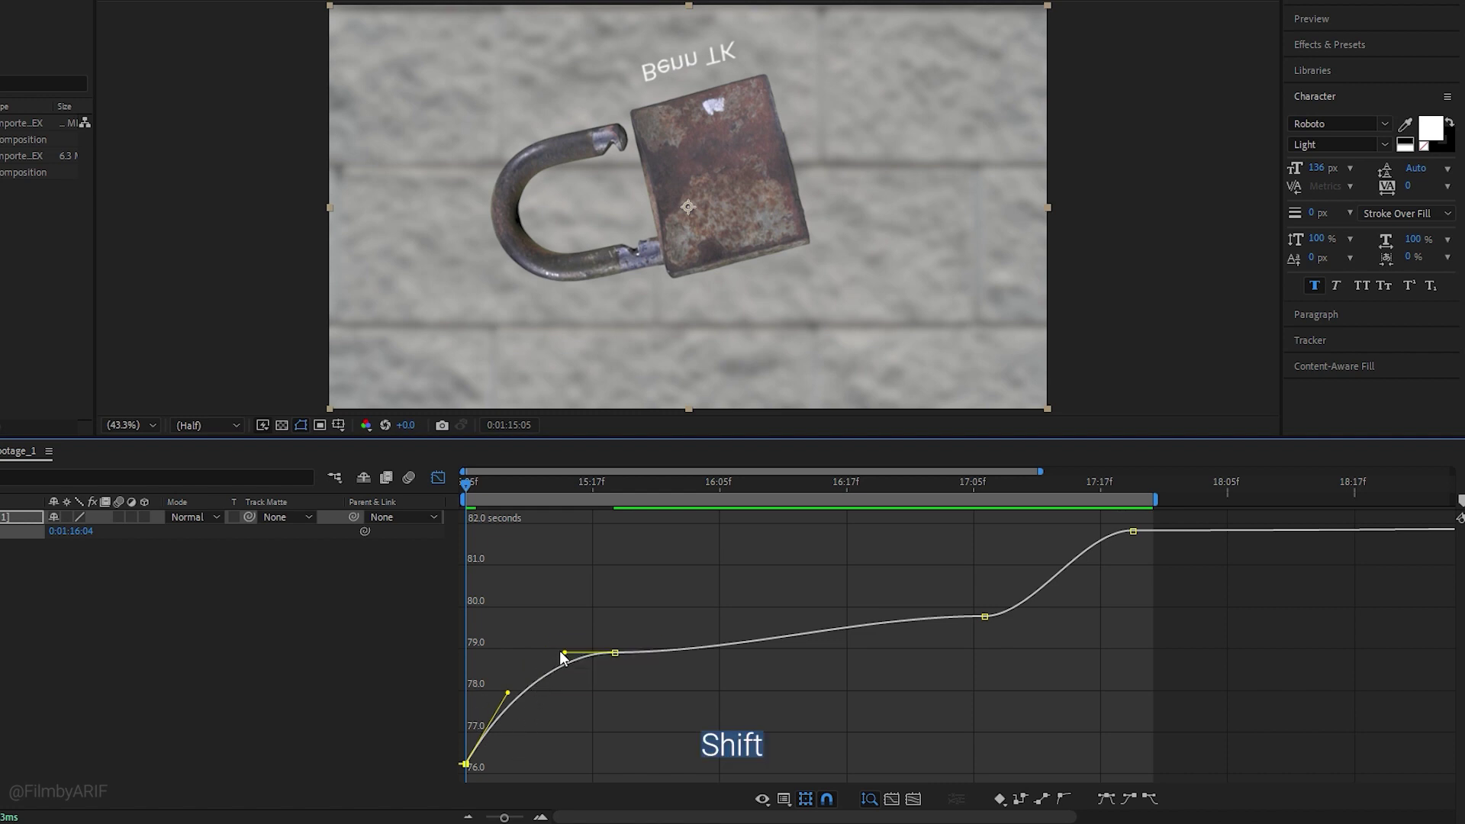
drag(564, 655, 614, 660)
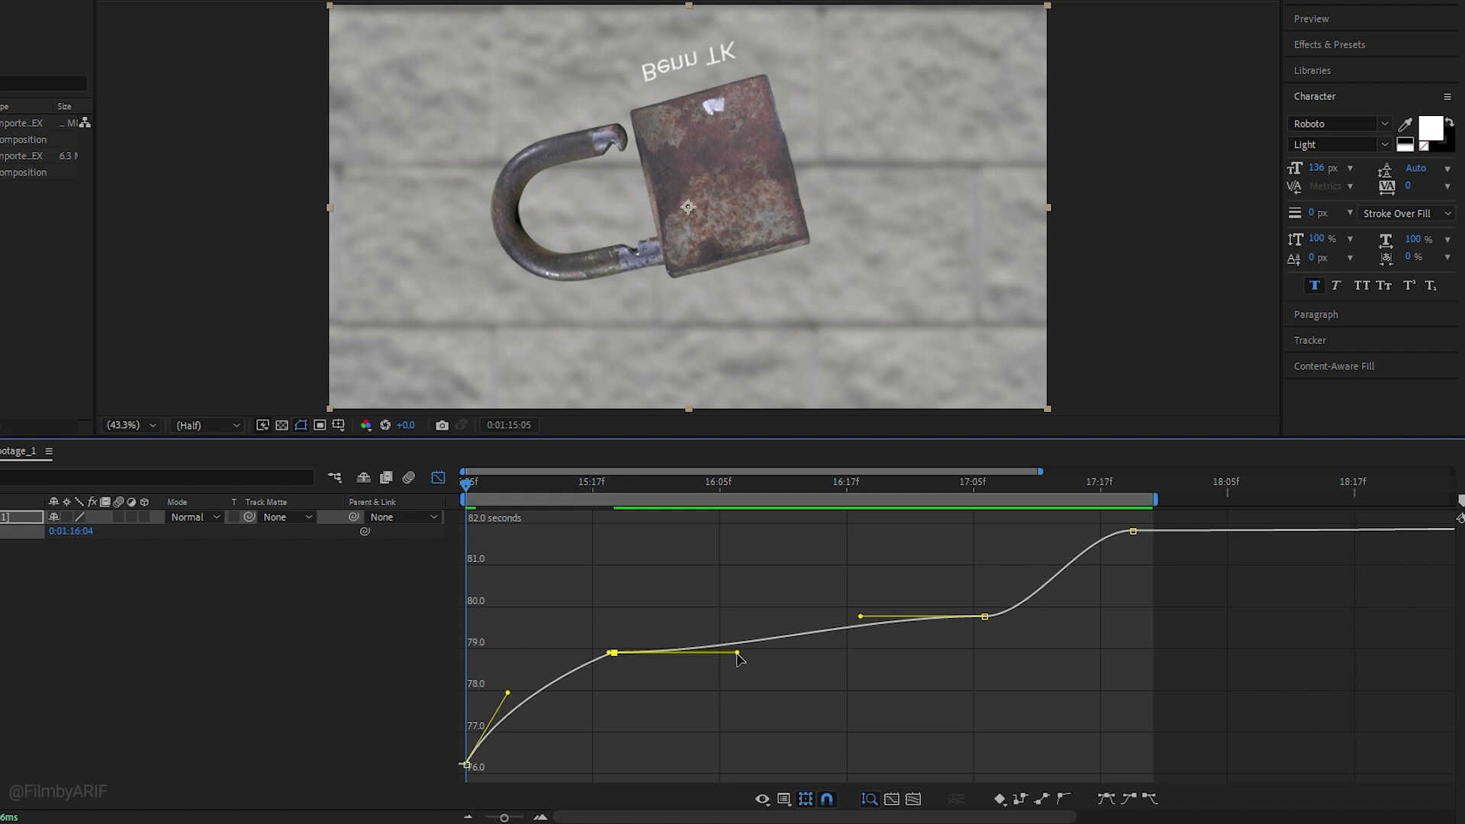
drag(737, 655, 615, 655)
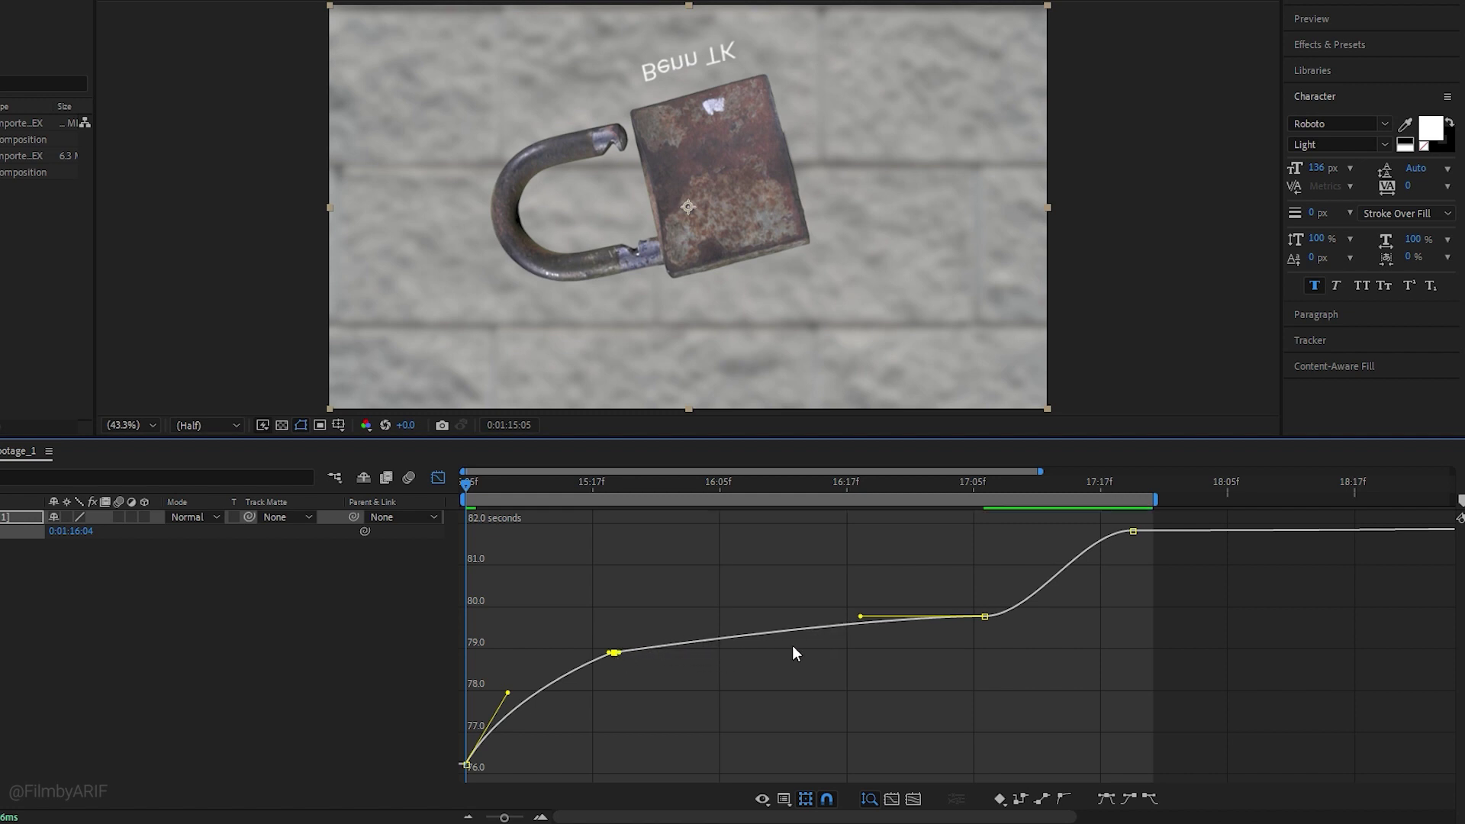
drag(859, 617, 985, 617)
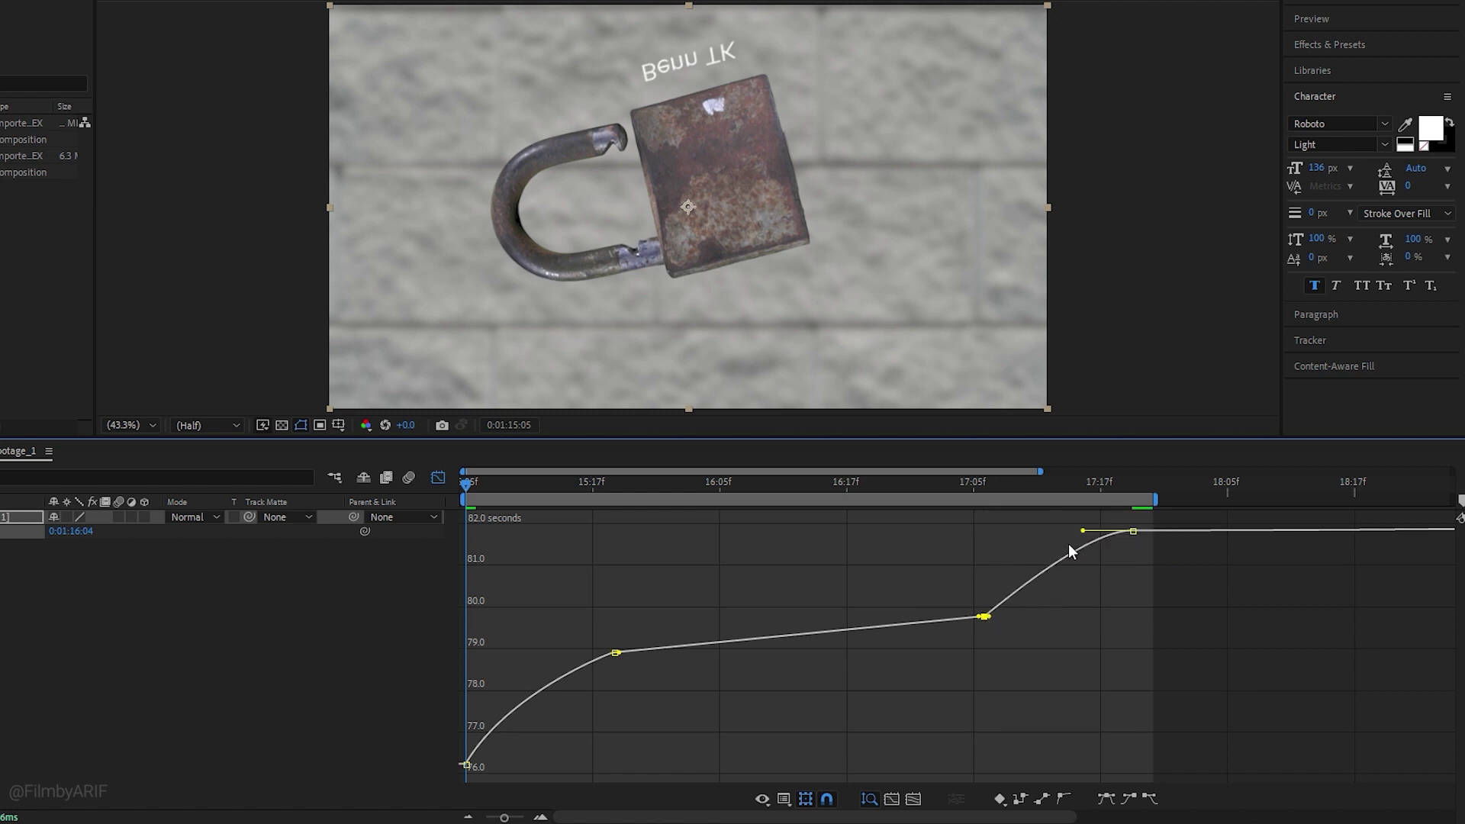
drag(1083, 534, 1112, 603)
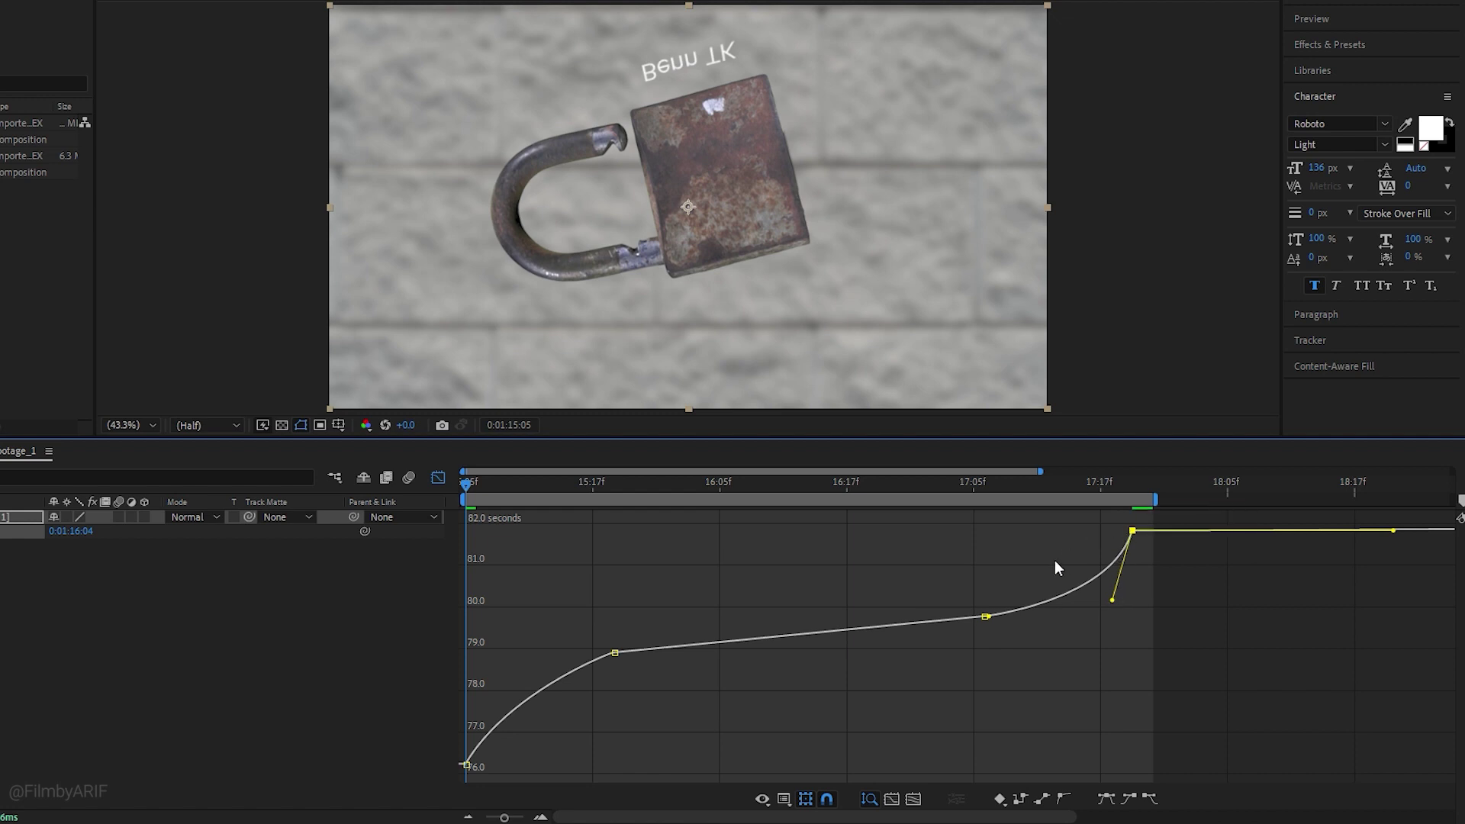
click(614, 653)
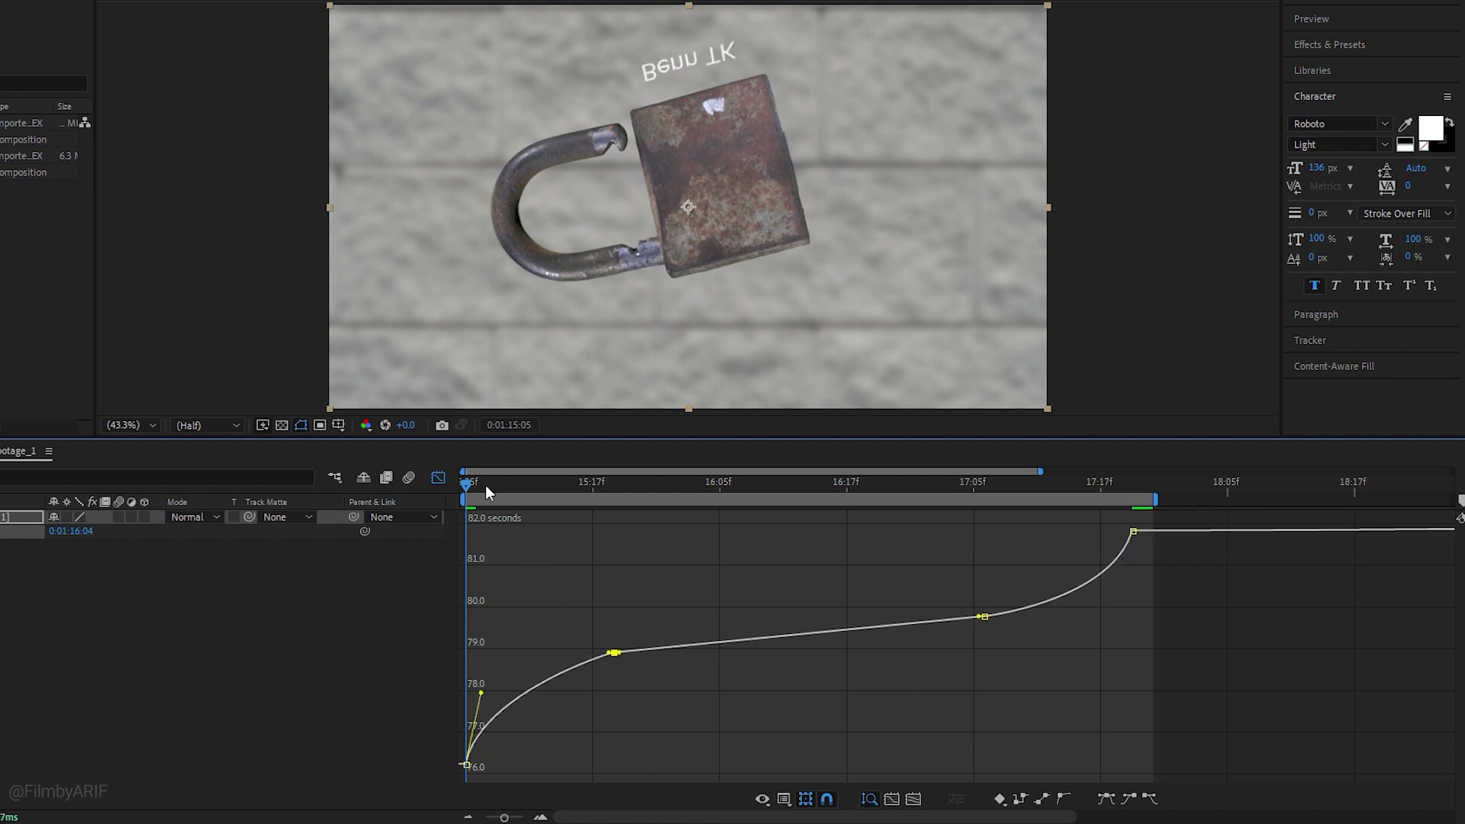
key(space)
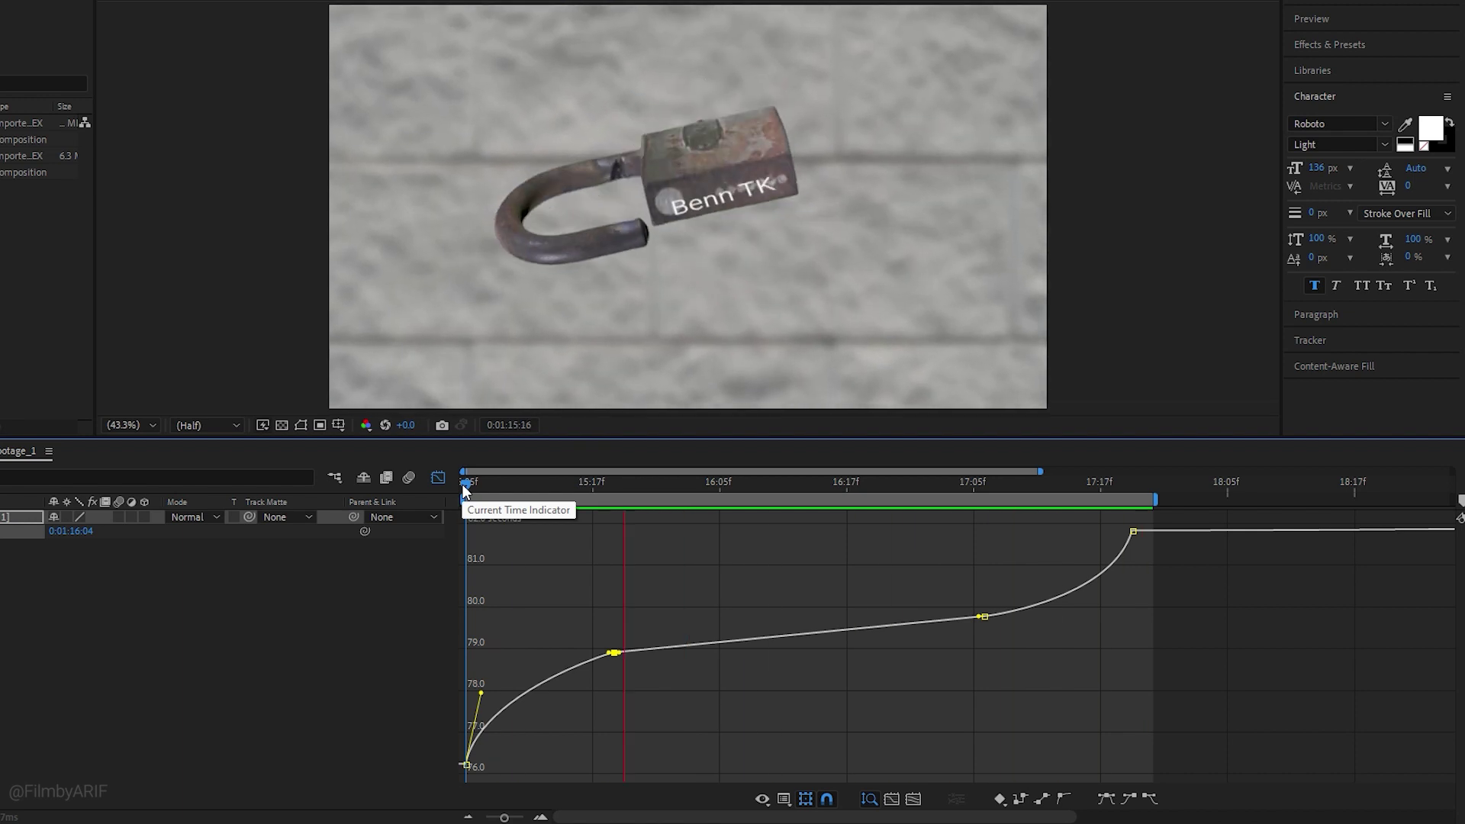
key(space)
click(438, 477)
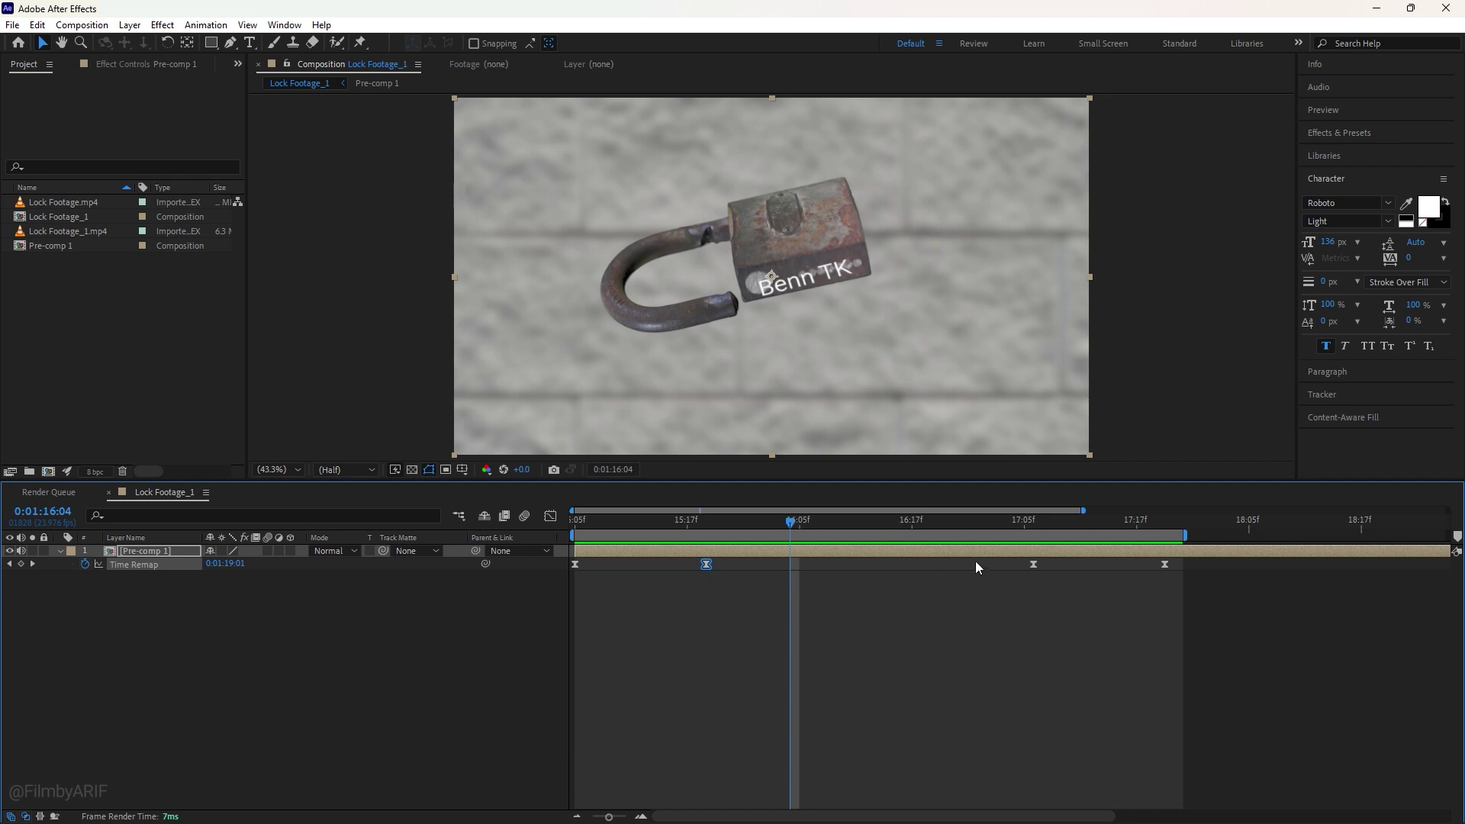
- Shift the last Time Remap keyframes slightly earlier, preview, and enable motion blur on Pre-comp 1
drag(1202, 563, 998, 571)
key(space)
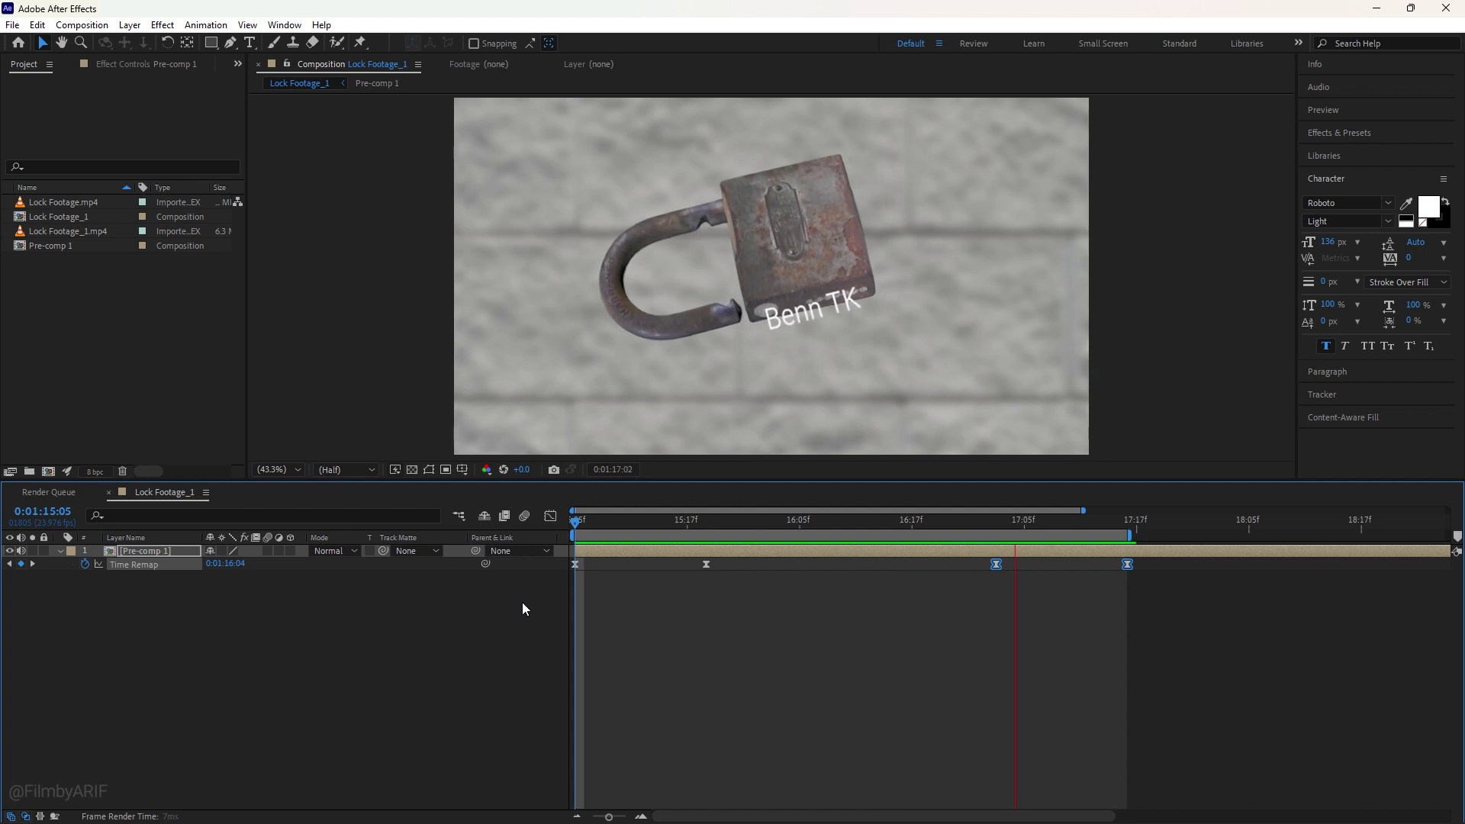
drag(614, 527, 1119, 524)
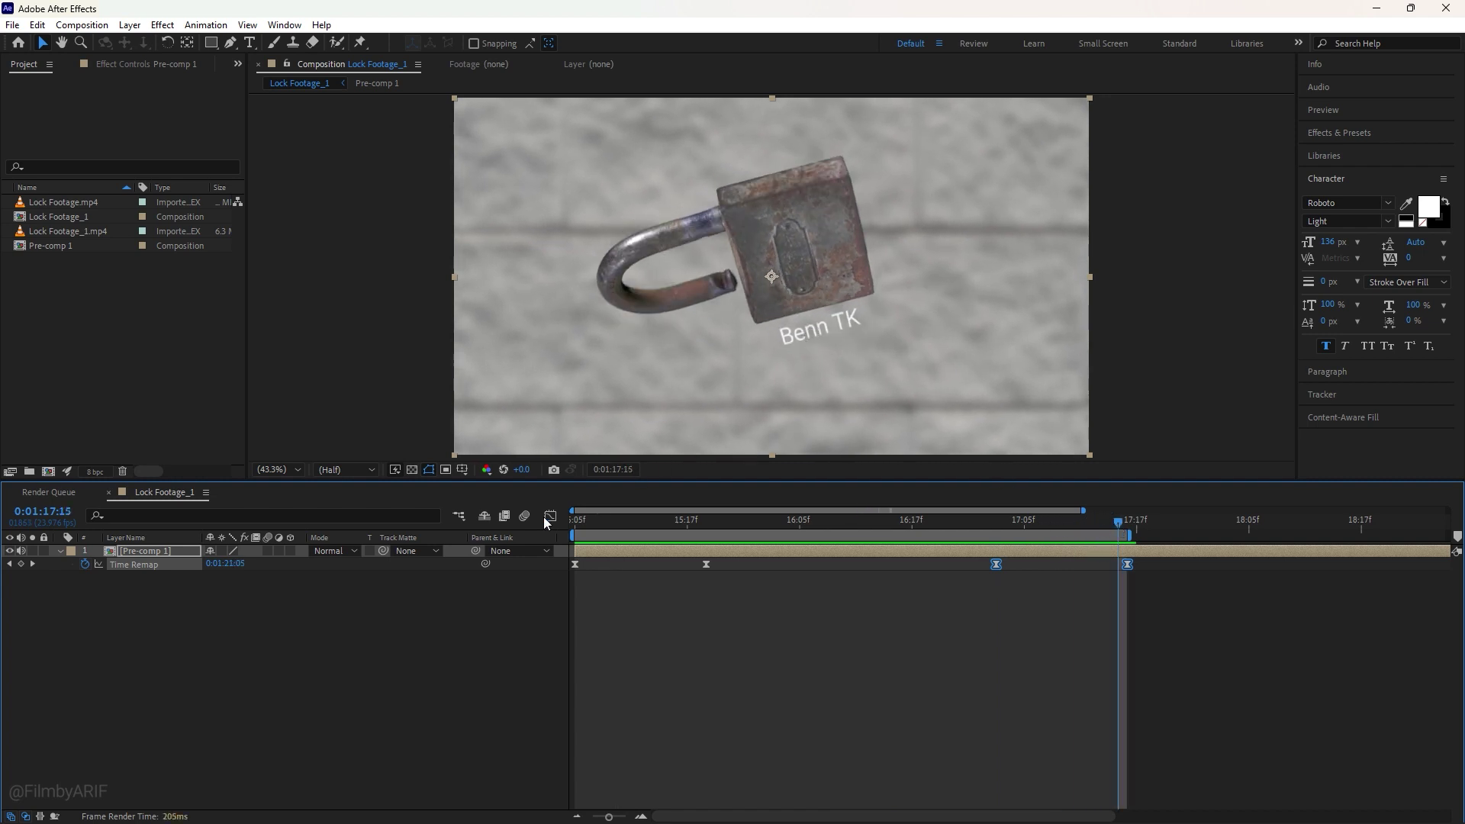
click(268, 549)
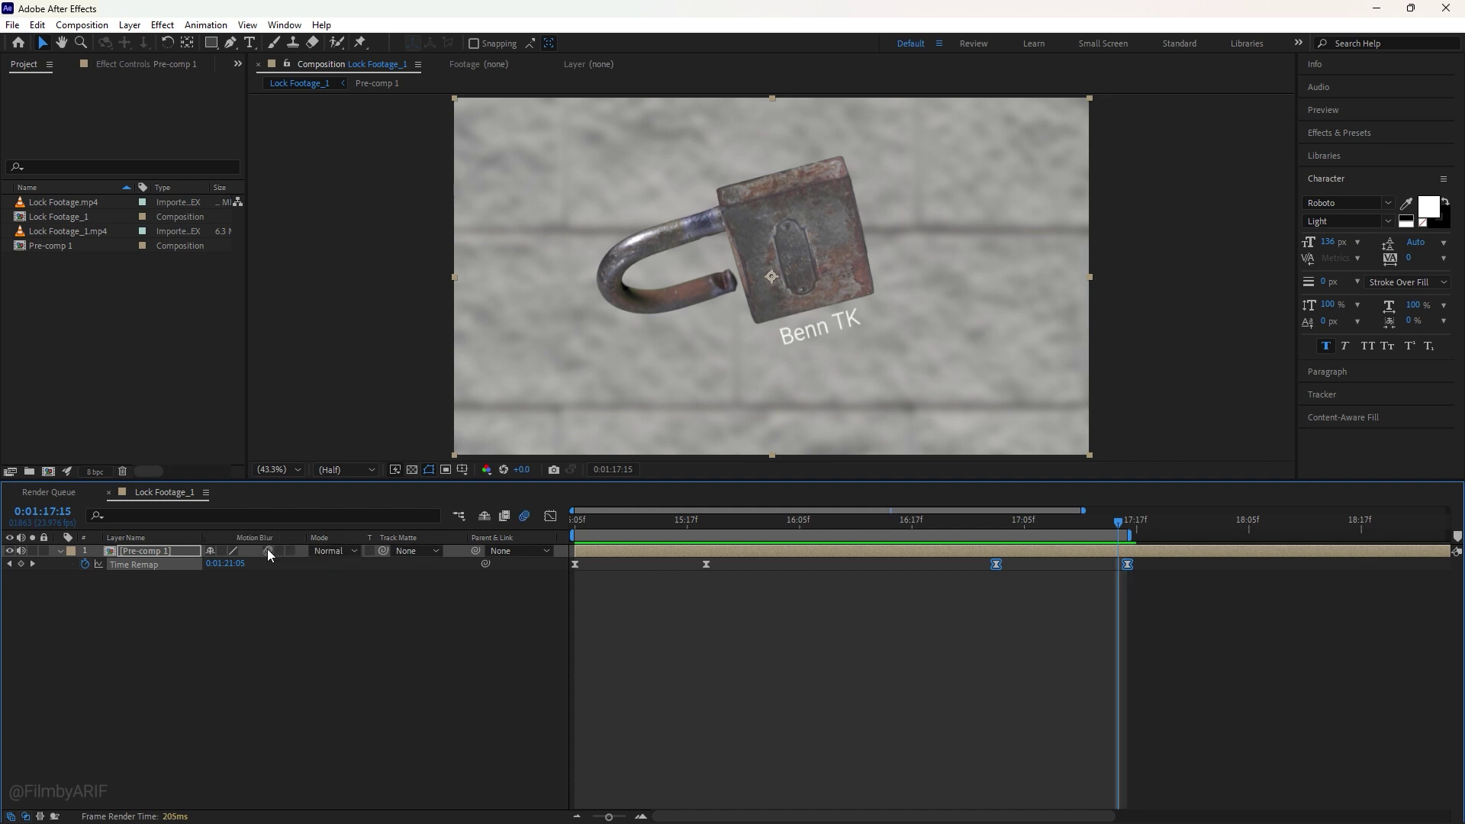
- Apply the Pixel Motion Blur effect from Effects & Presets to Pre-comp 1
click(1335, 134)
click(1337, 152)
text(motion)
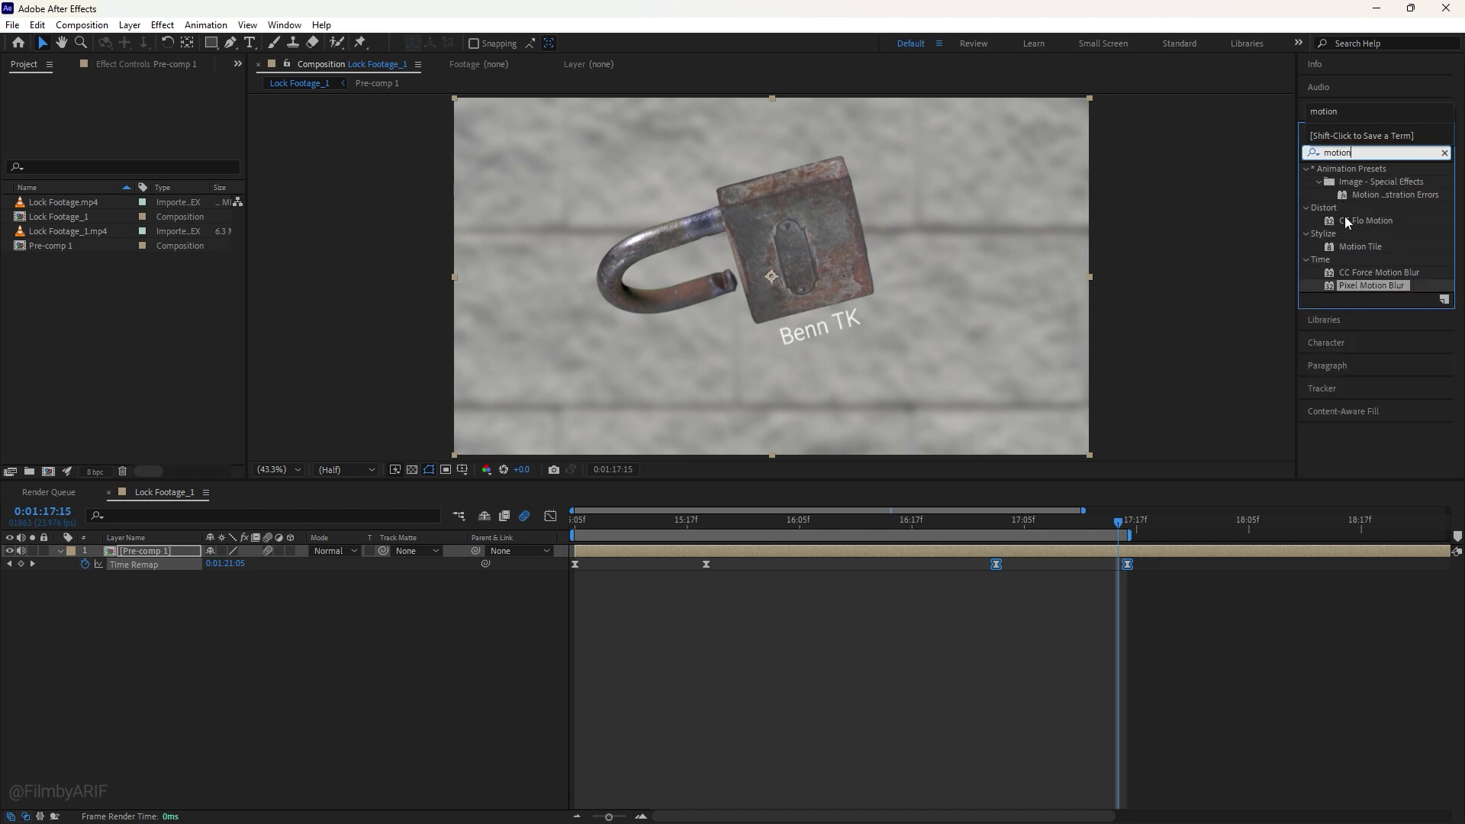
drag(1366, 286, 163, 551)
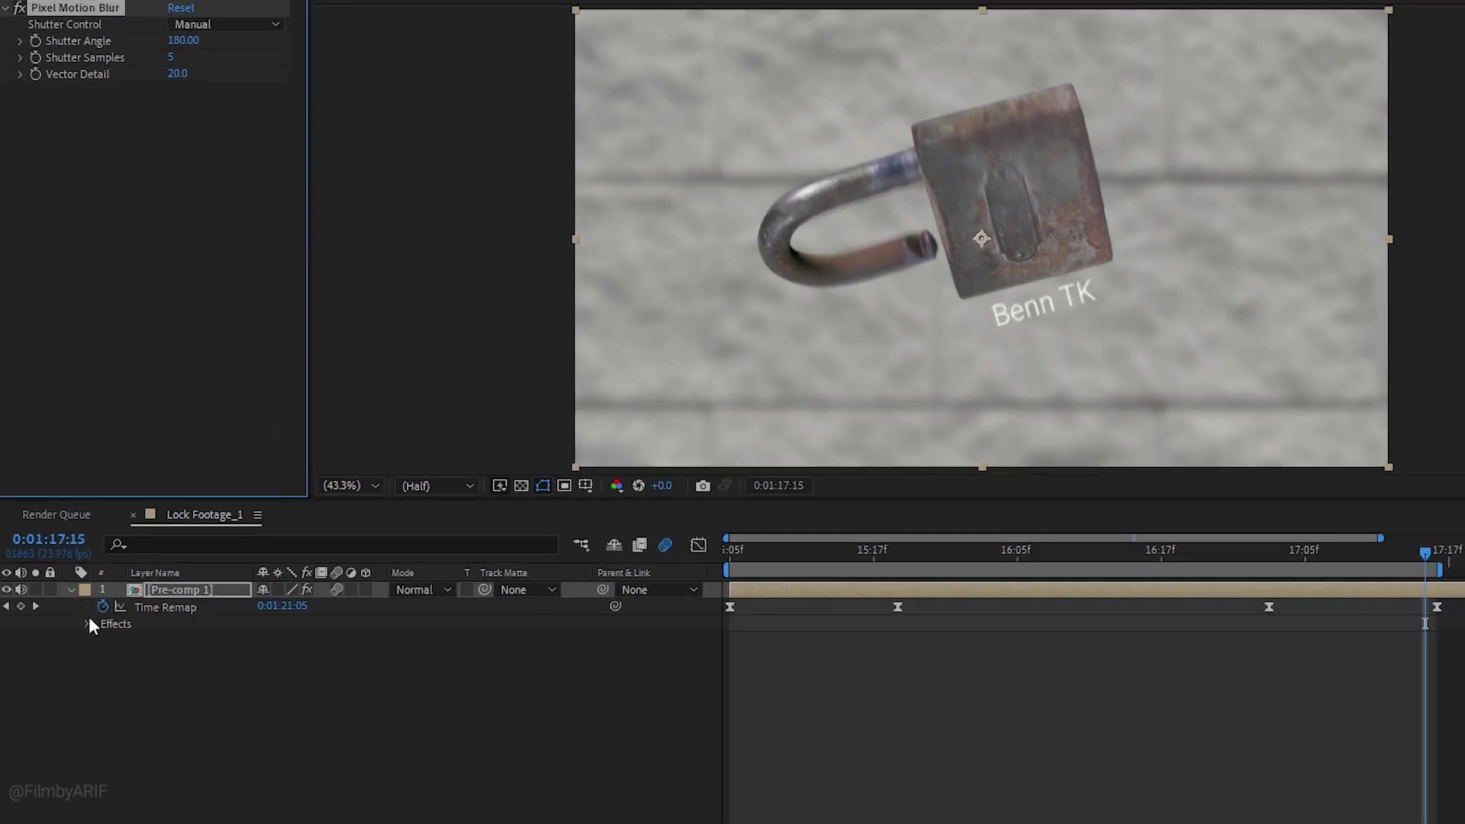
- Set Pixel Motion Blur's Shutter Angle to 360 and preview from 15:05
click(74, 577)
click(103, 641)
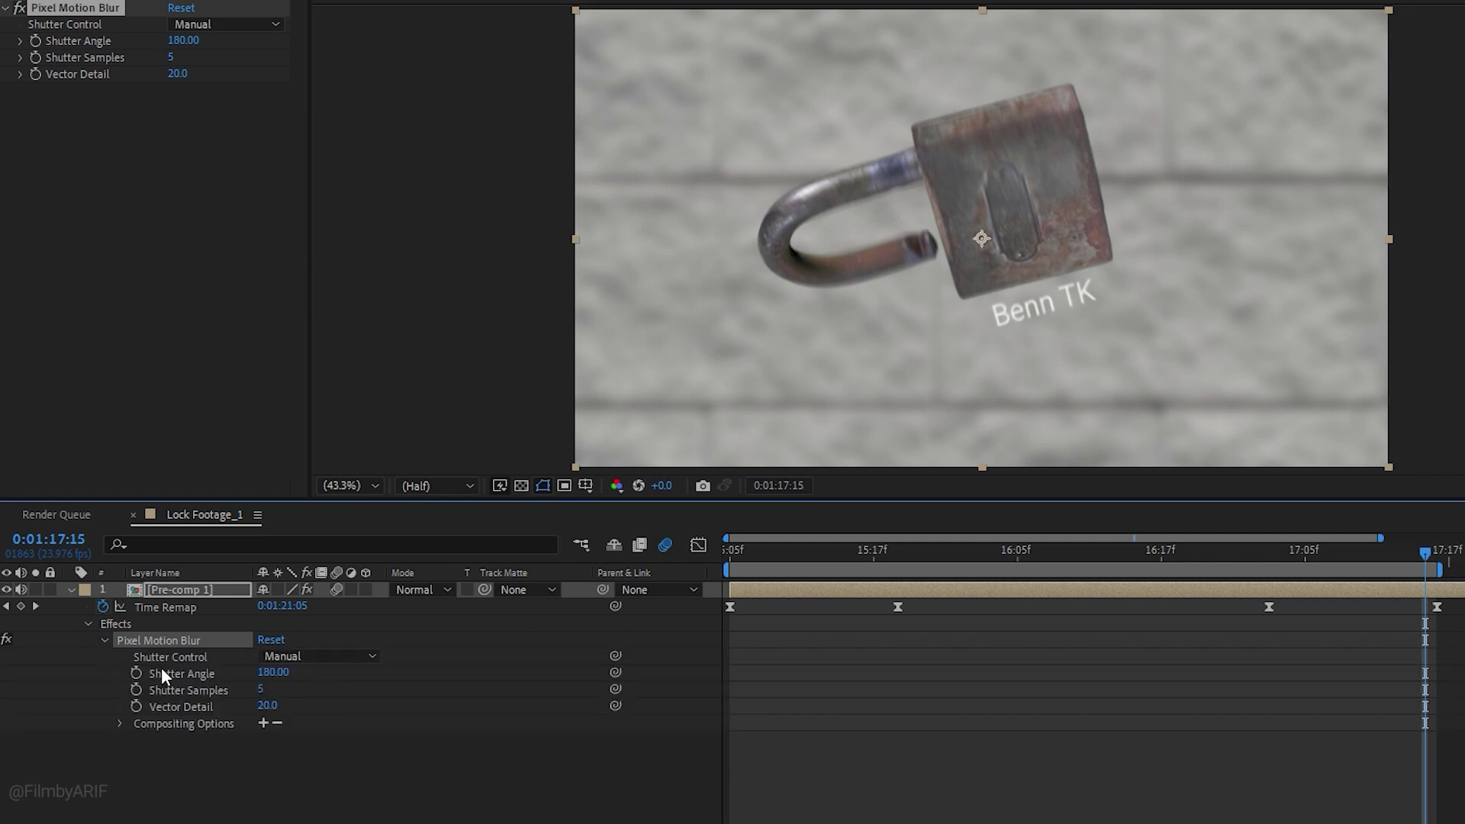
click(268, 674)
text(360)
key(Return)
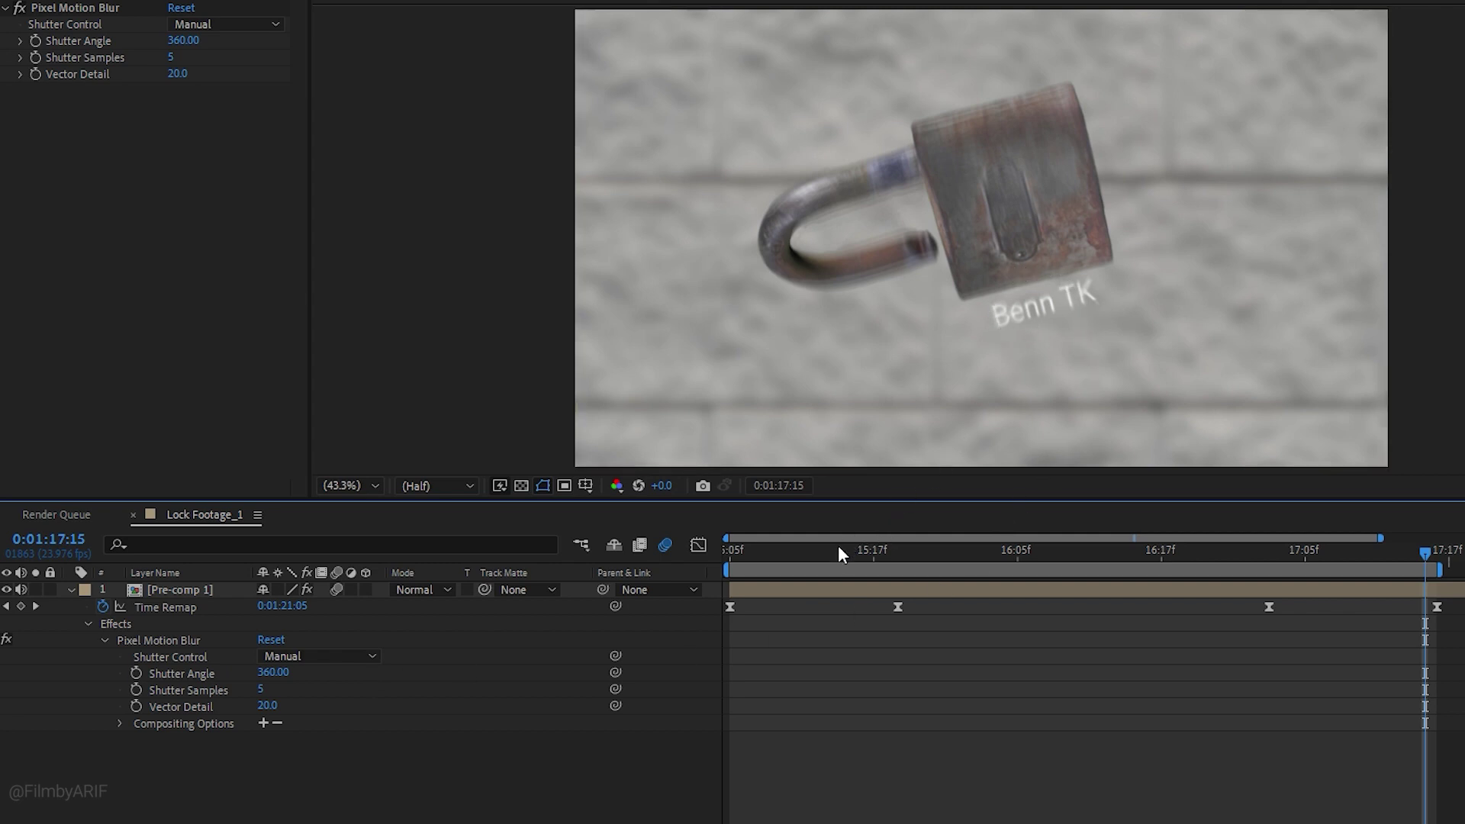
drag(835, 551, 731, 562)
key(space)
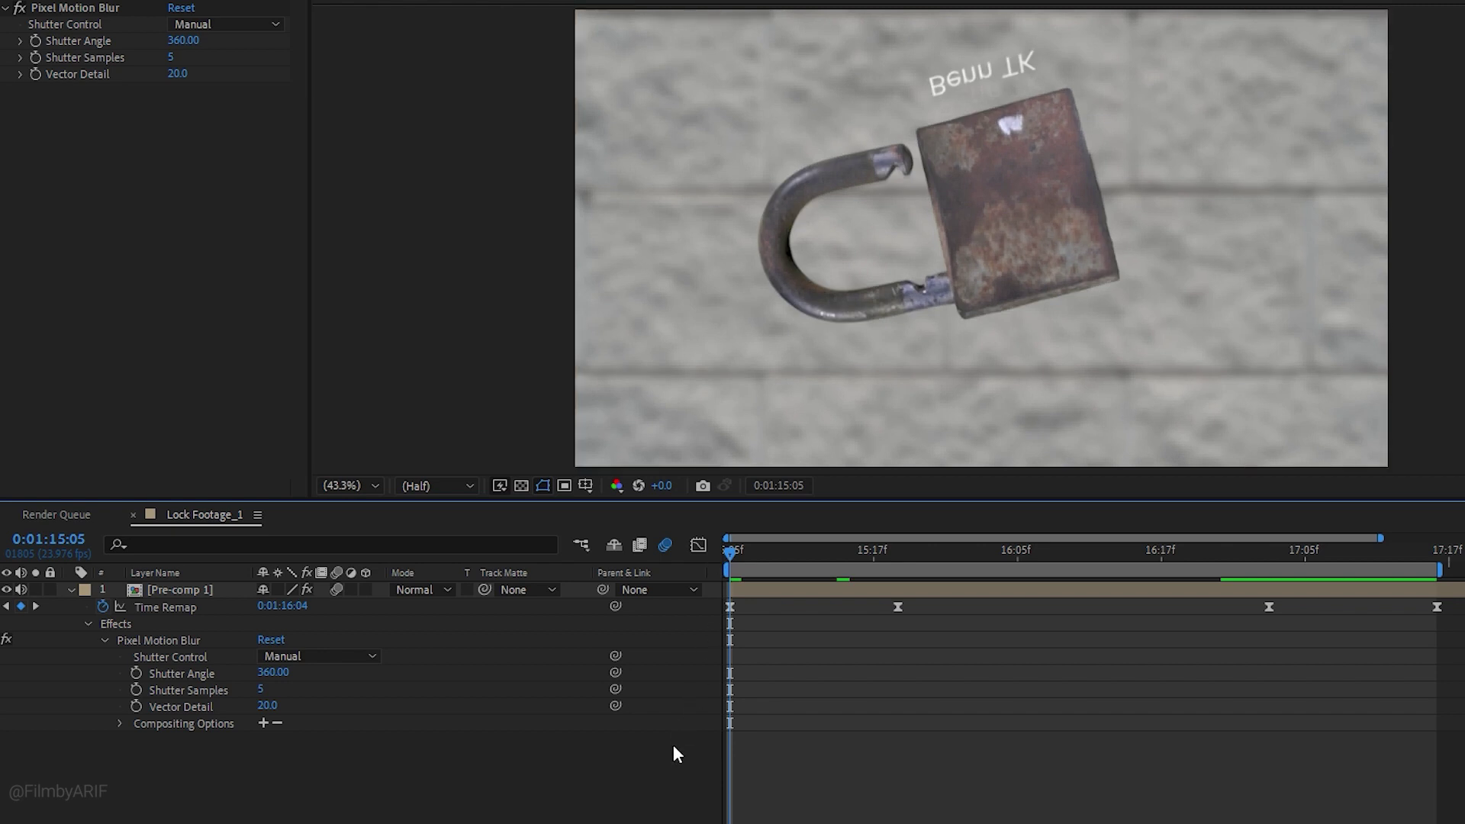